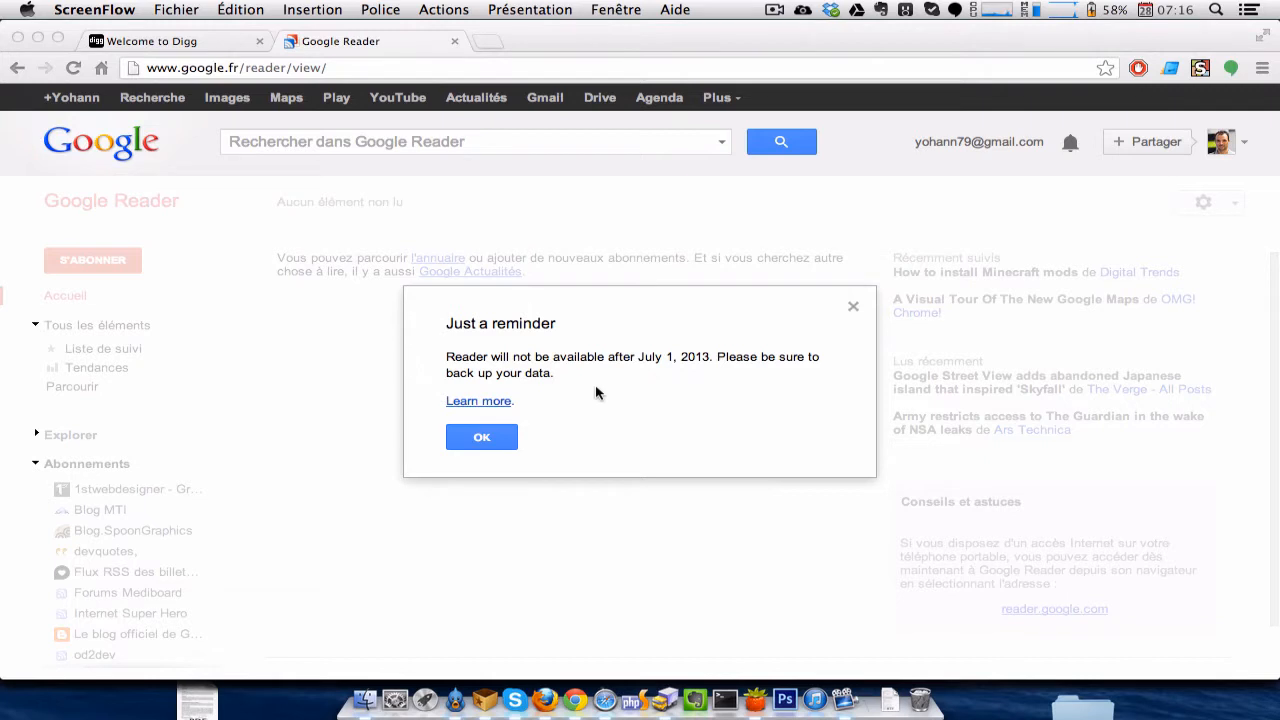
# Open google.fr/takeout in a new browser tab.
pyautogui.click(480, 404)
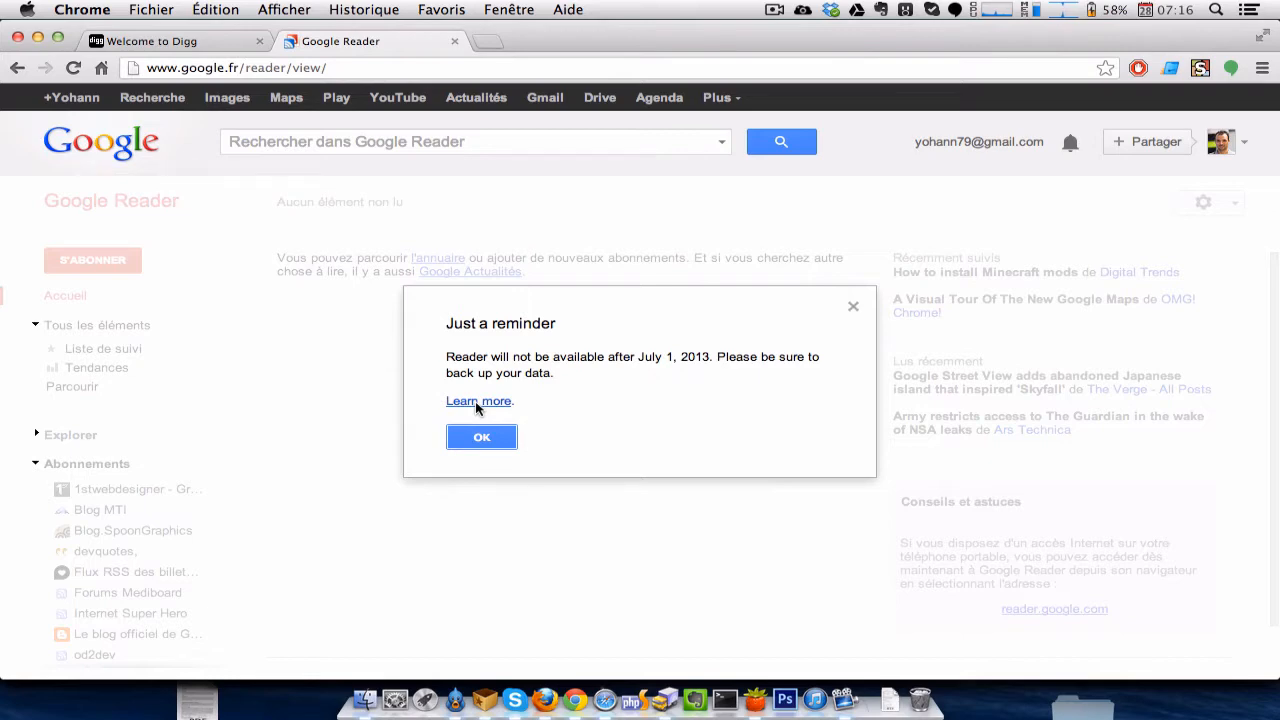
pyautogui.hotkey('ctrl', 't')
pyautogui.write('google')
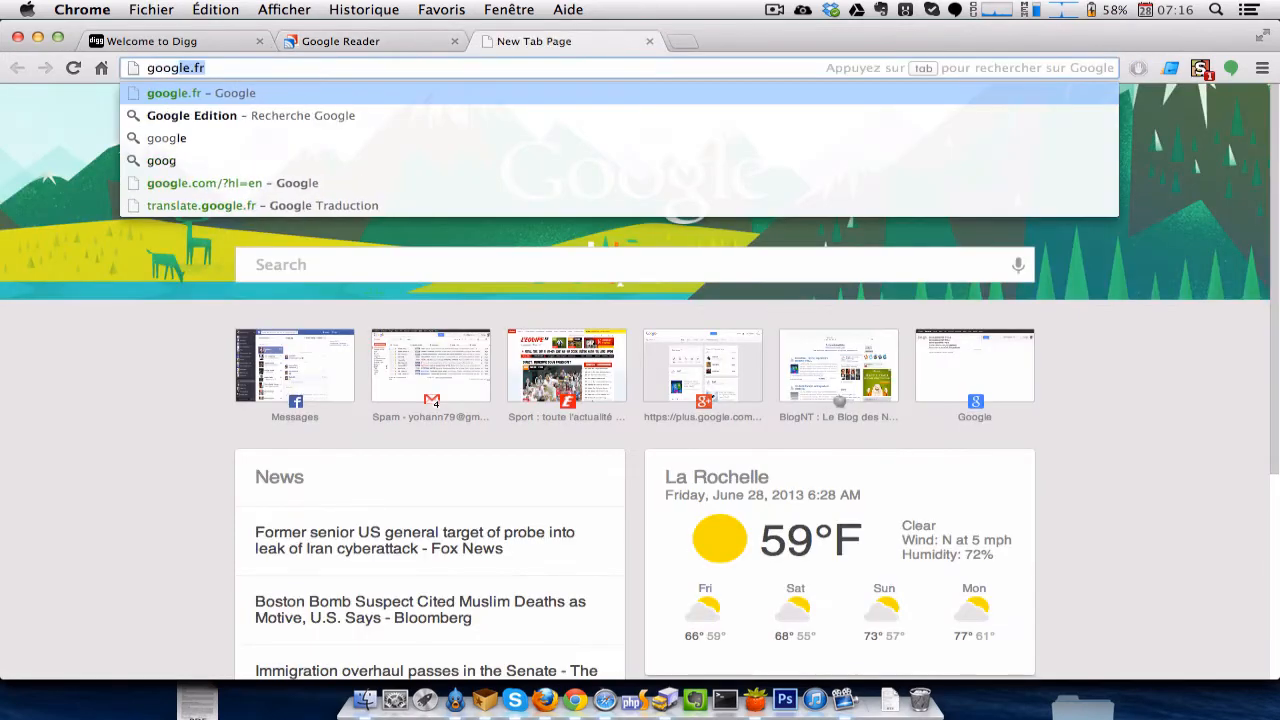
pyautogui.write('.fr/')
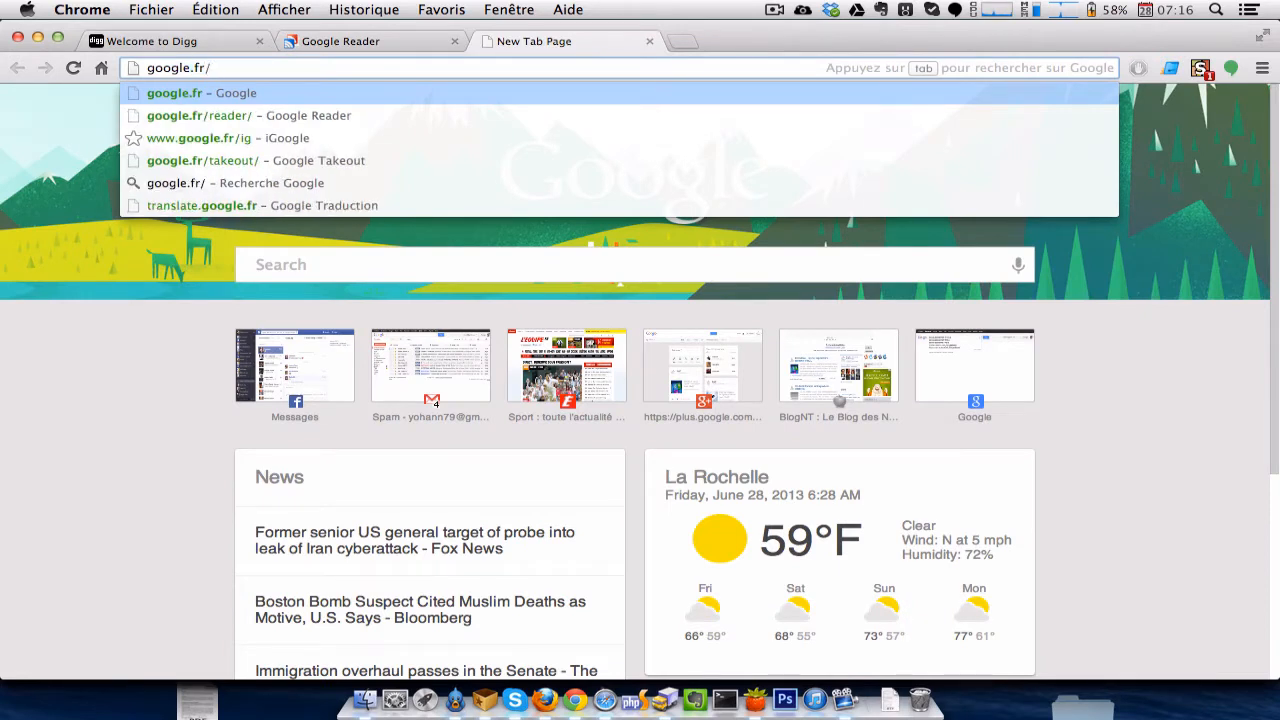
pyautogui.write('takeout')
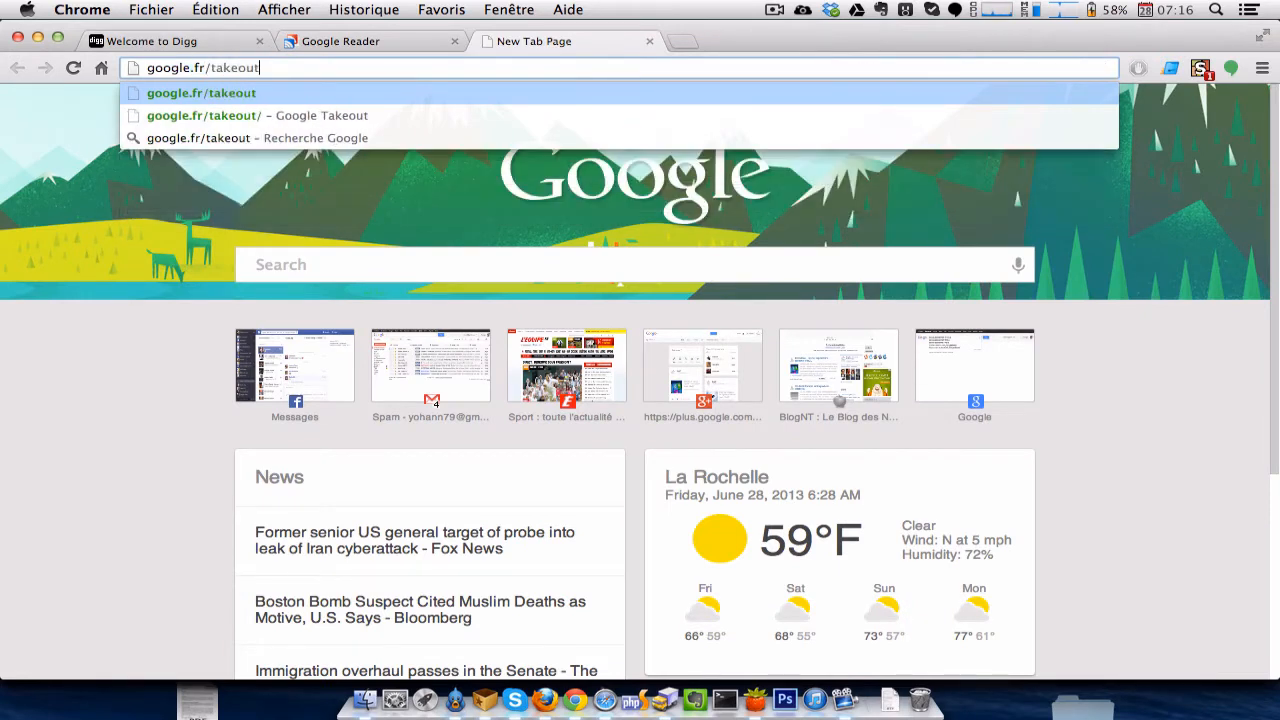
pyautogui.press('Return')
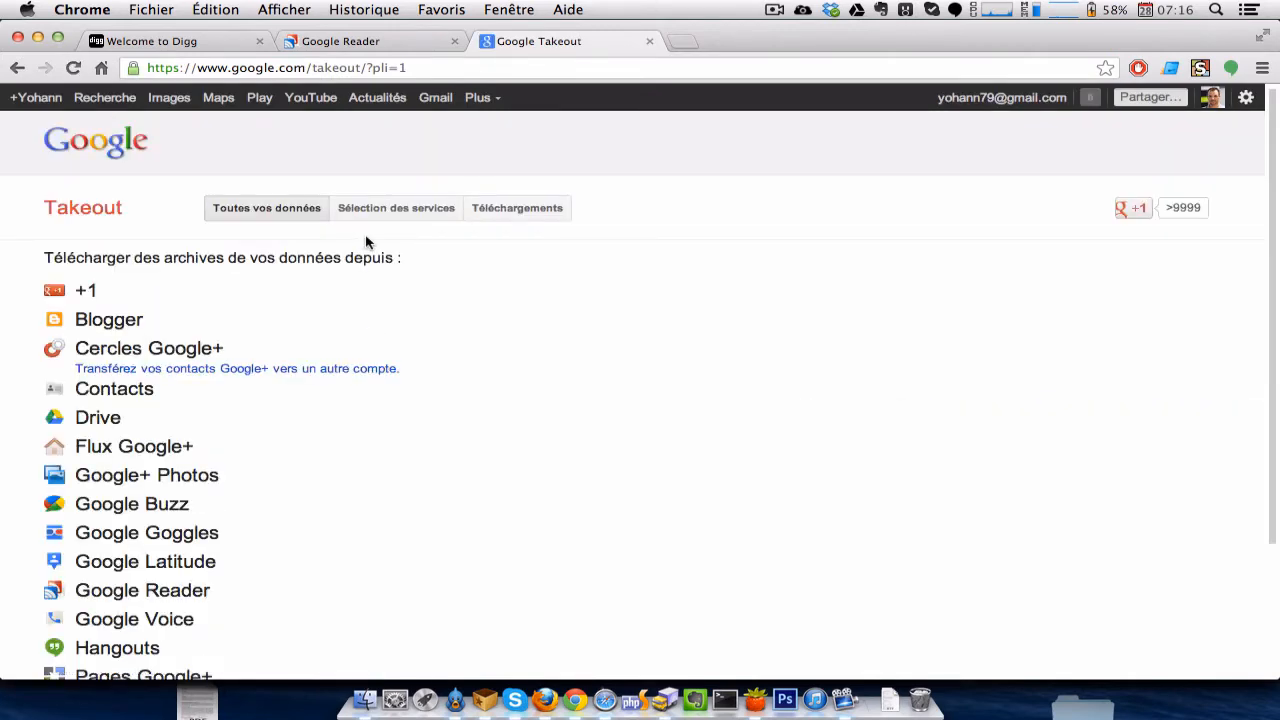
# Create a Takeout archive that contains only the Google Reader service's data.
pyautogui.click(405, 207)
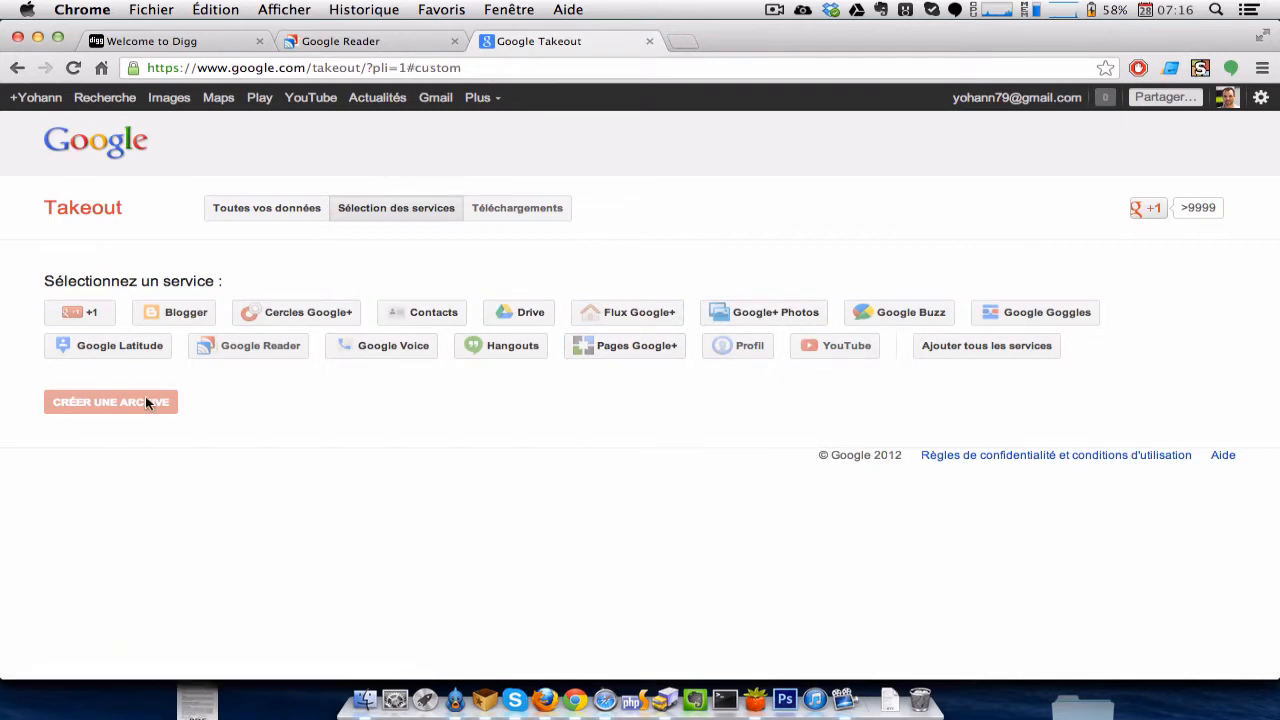
pyautogui.click(262, 350)
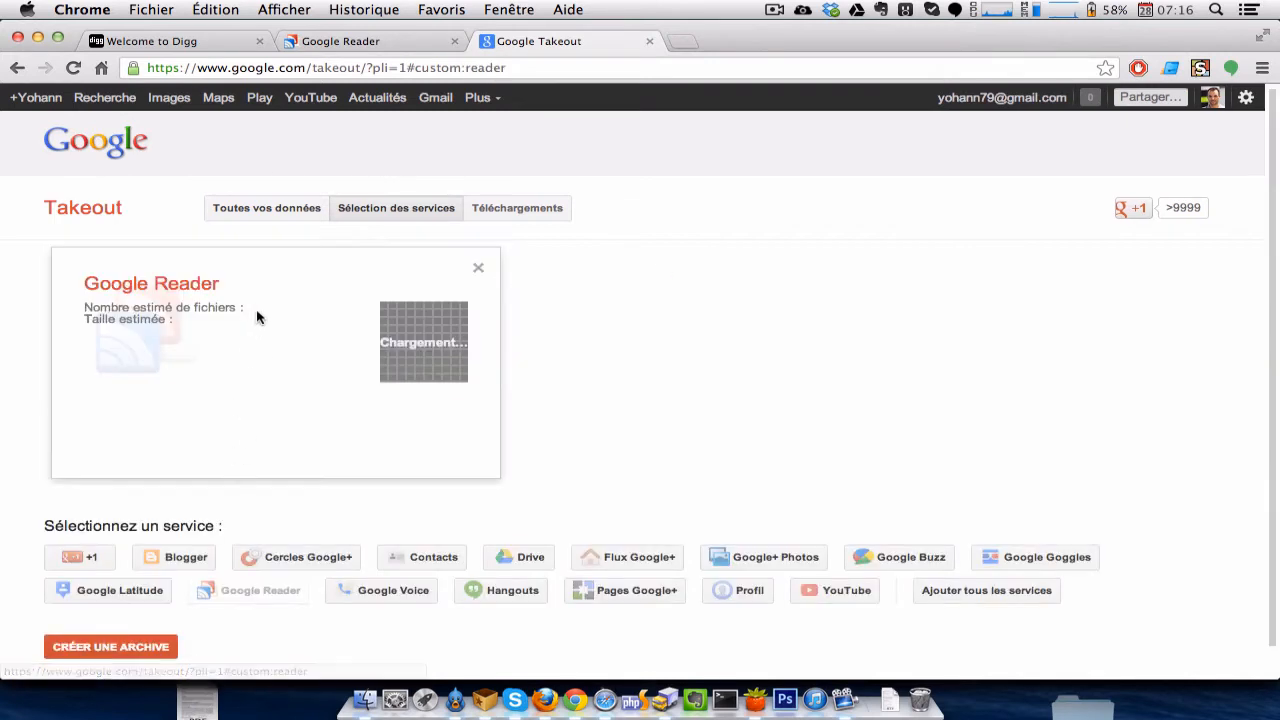
pyautogui.scroll(-1, 220, 440)
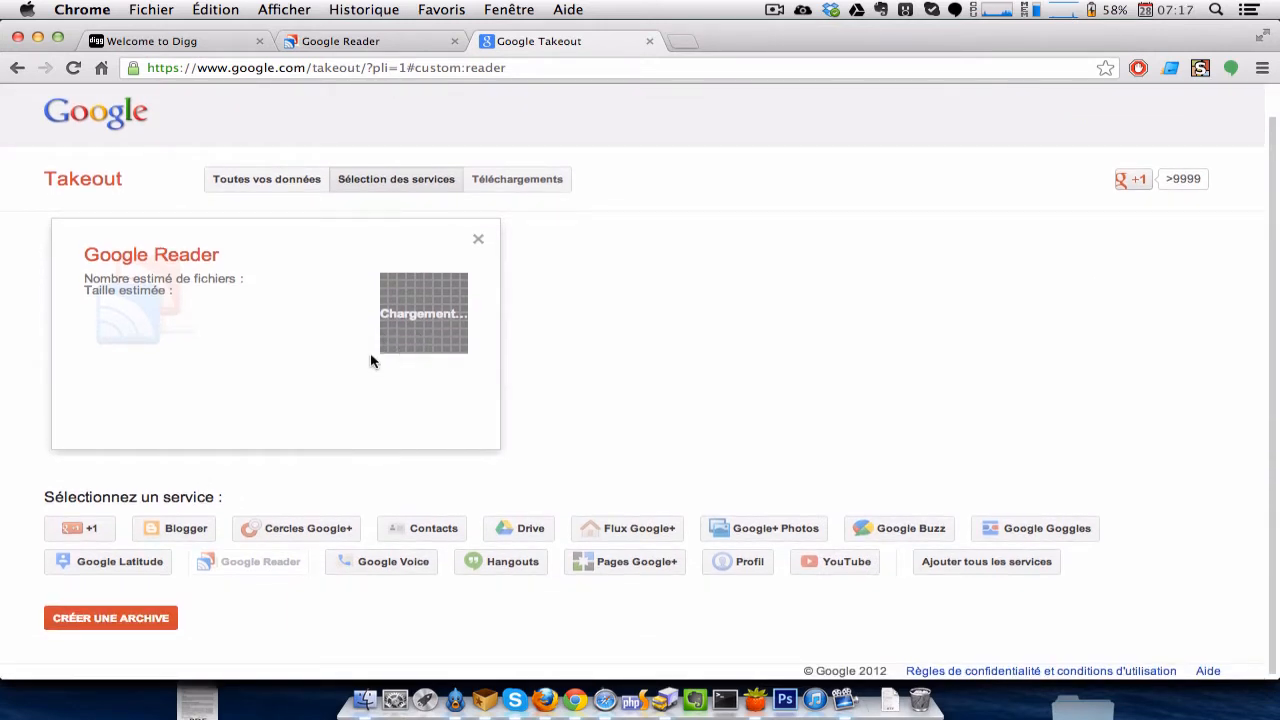
pyautogui.click(160, 617)
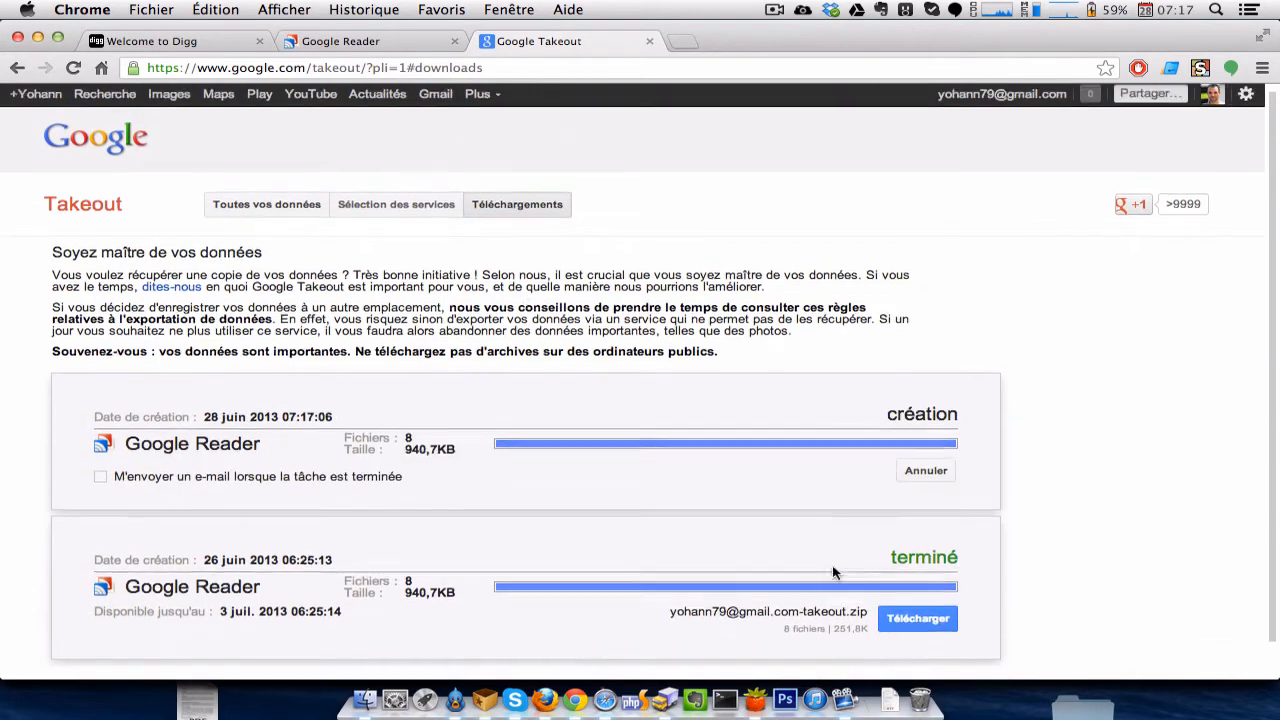
pyautogui.scroll(-1, 834, 571)
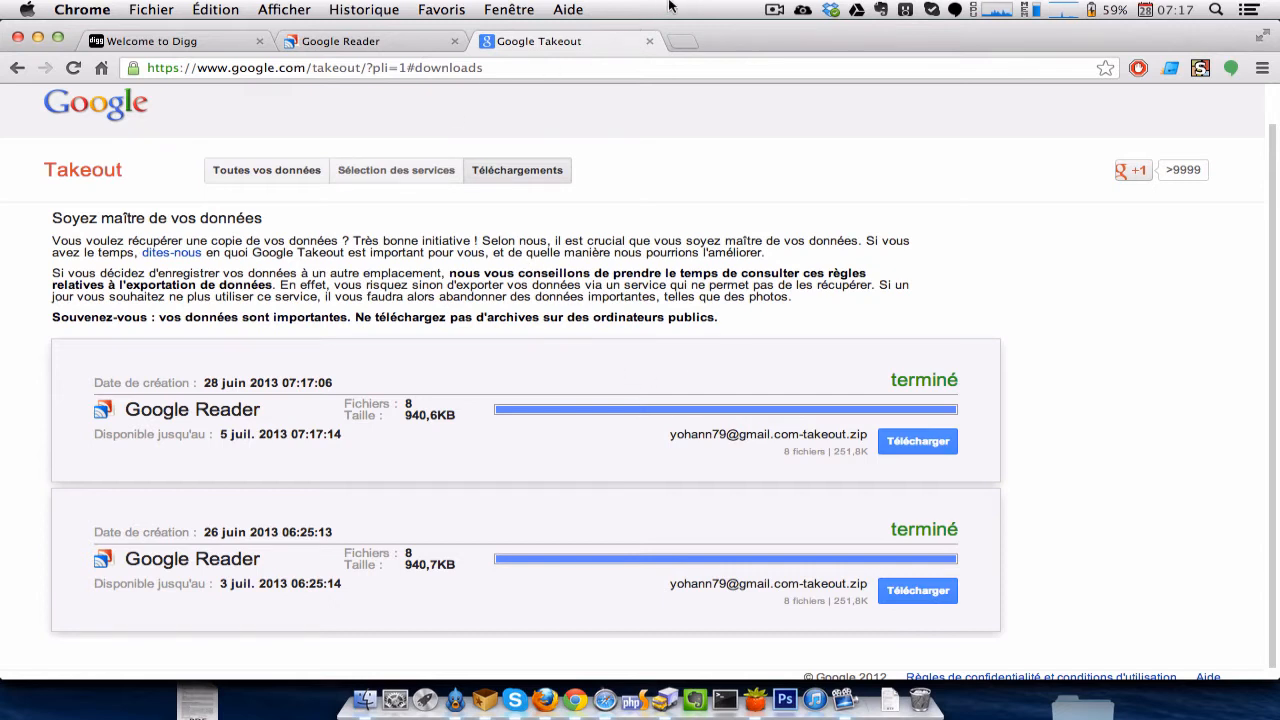
# Close the Takeout page and dismiss the shutdown reminder in Google Reader.
pyautogui.click(647, 43)
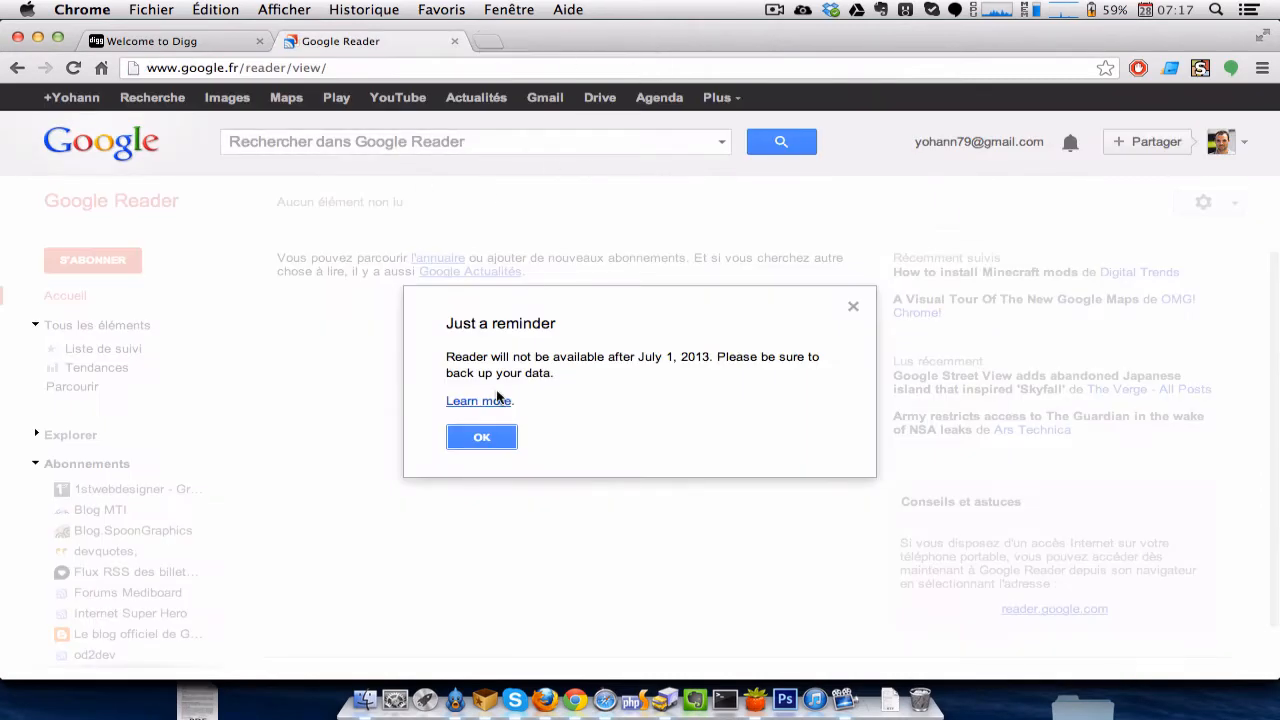
pyautogui.click(486, 437)
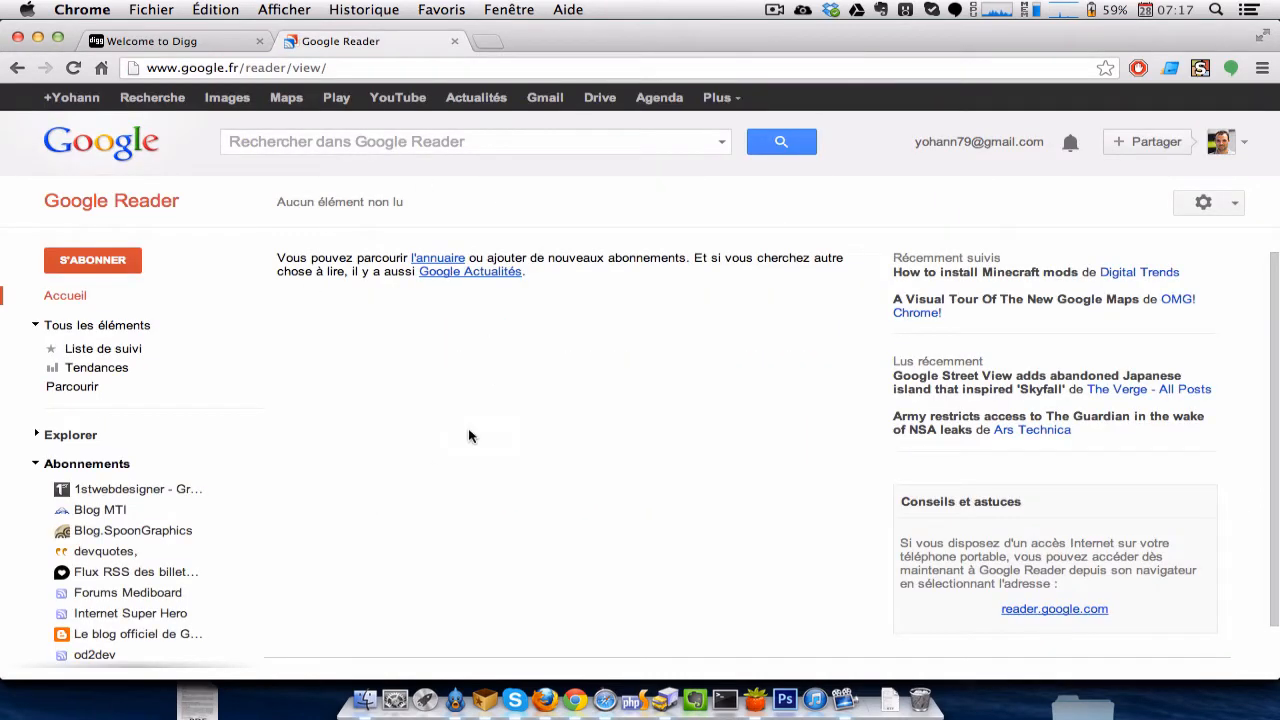
# Try to import Google Reader from the Digg Reader login page, authorising access with the personal Gmail account.
pyautogui.click(226, 48)
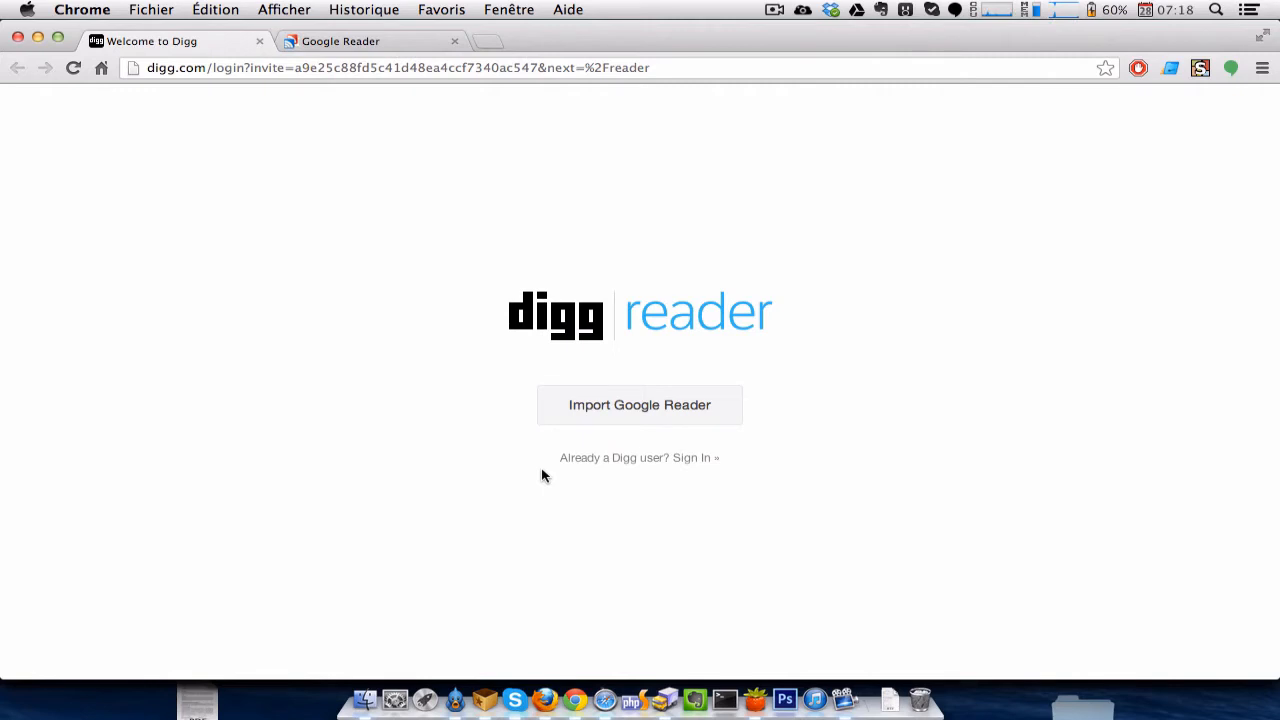
pyautogui.click(602, 405)
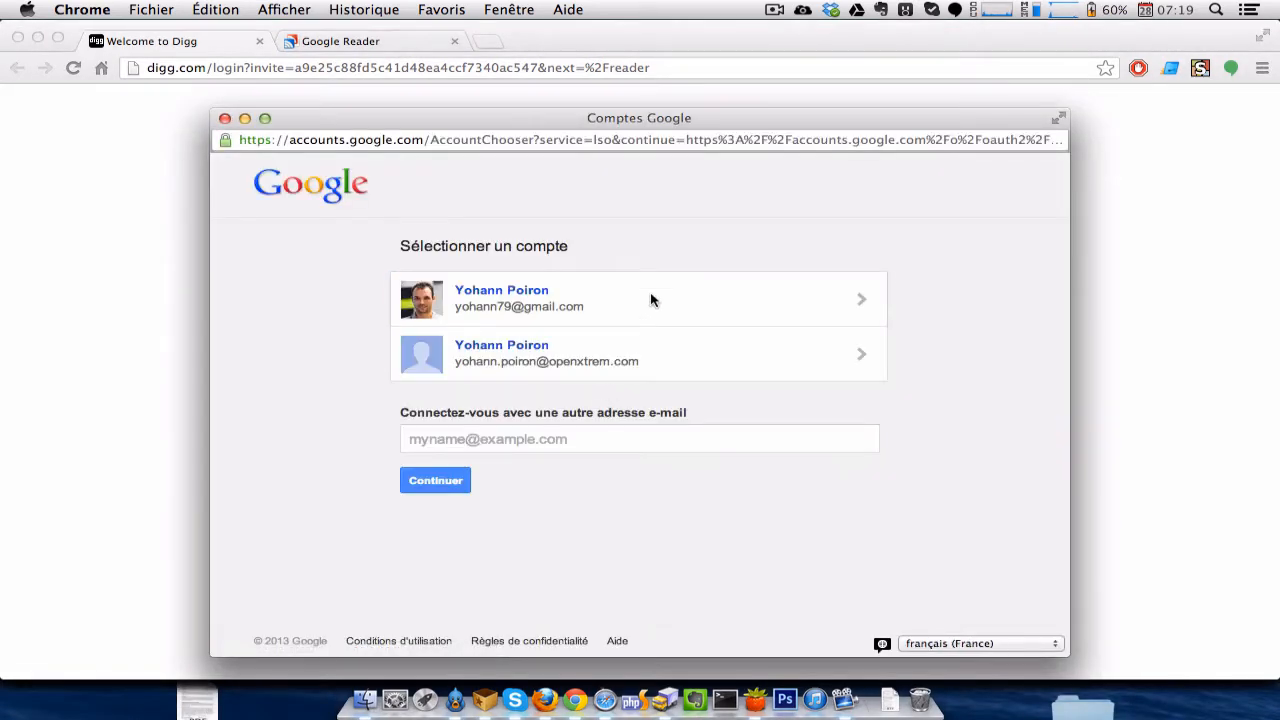
pyautogui.click(453, 472)
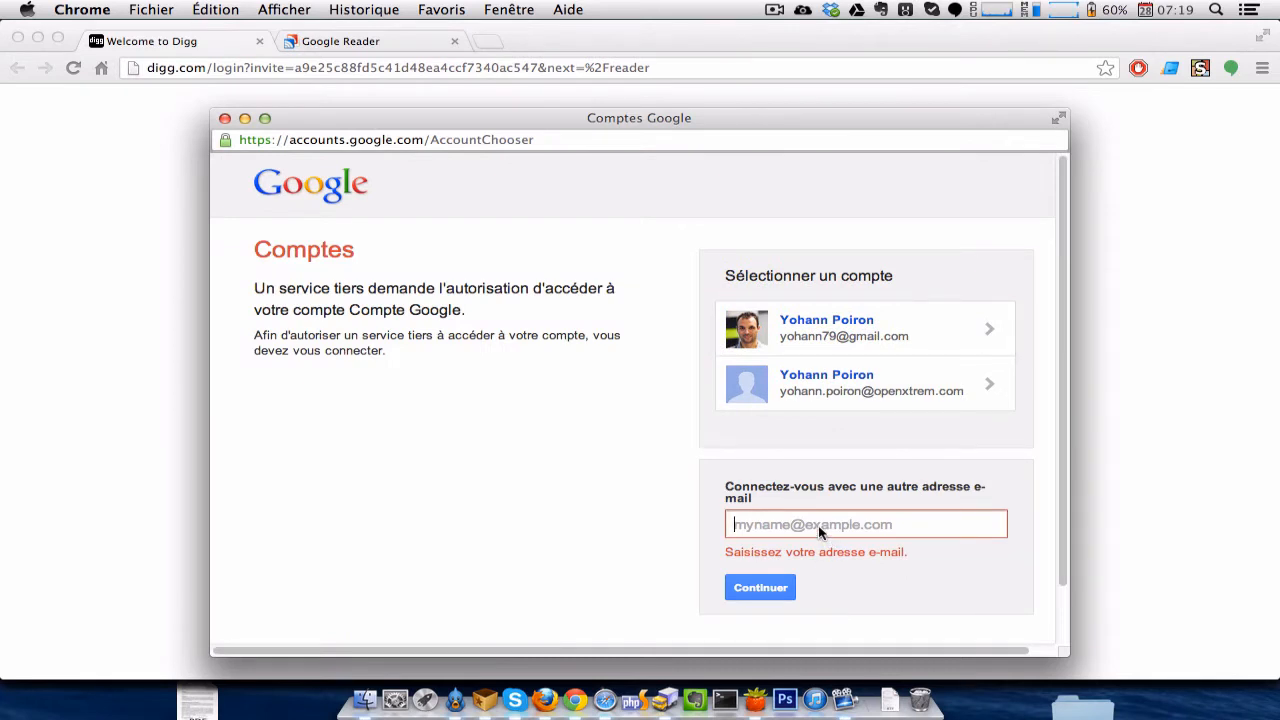
pyautogui.write('va')
pyautogui.press('BackSpace')
pyautogui.press('BackSpace')
pyautogui.click(929, 337)
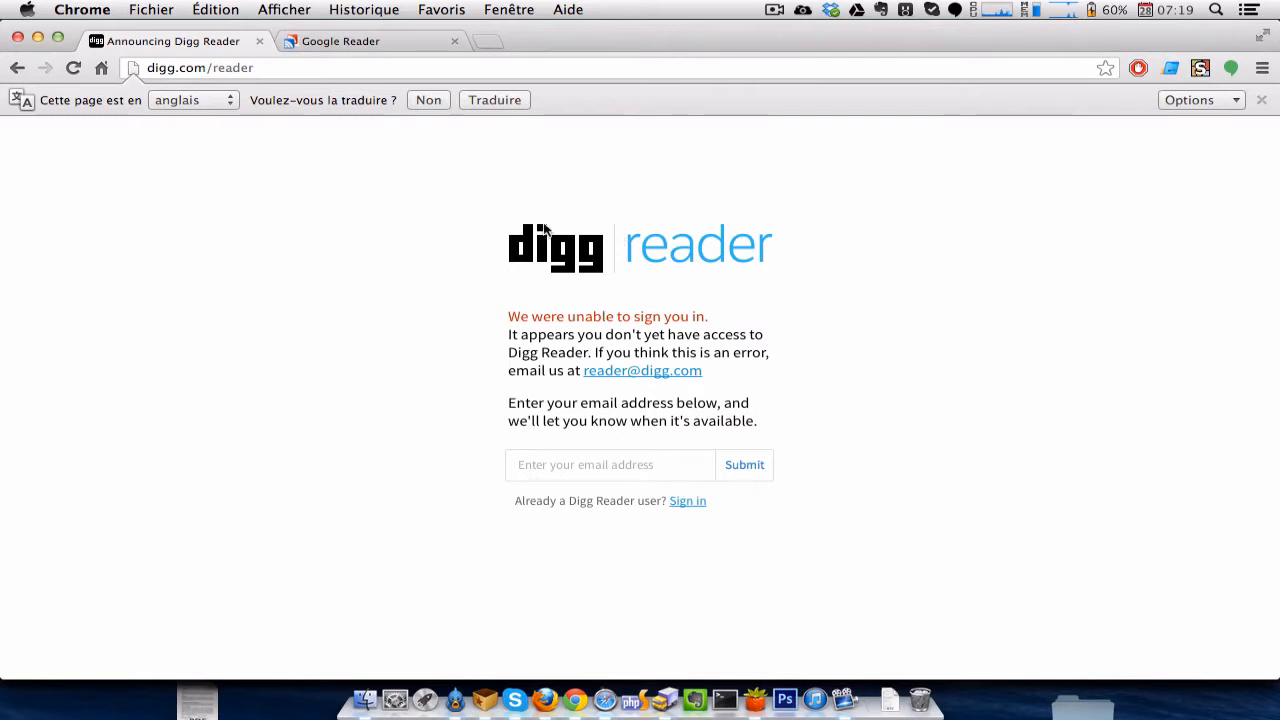
# Open the personal Gmail mailbox in a new tab from the address suggestions for "mail".
pyautogui.press('super+t')
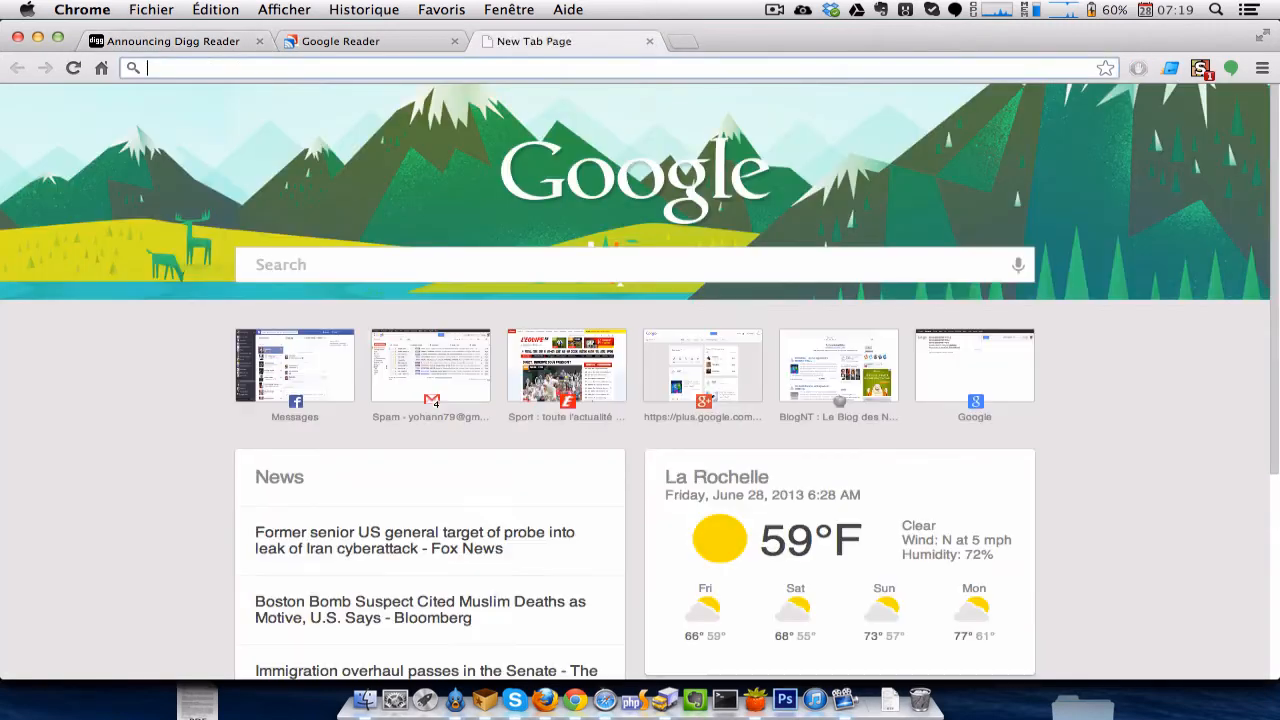
pyautogui.write('mais')
pyautogui.press('BackSpace')
pyautogui.write('l')
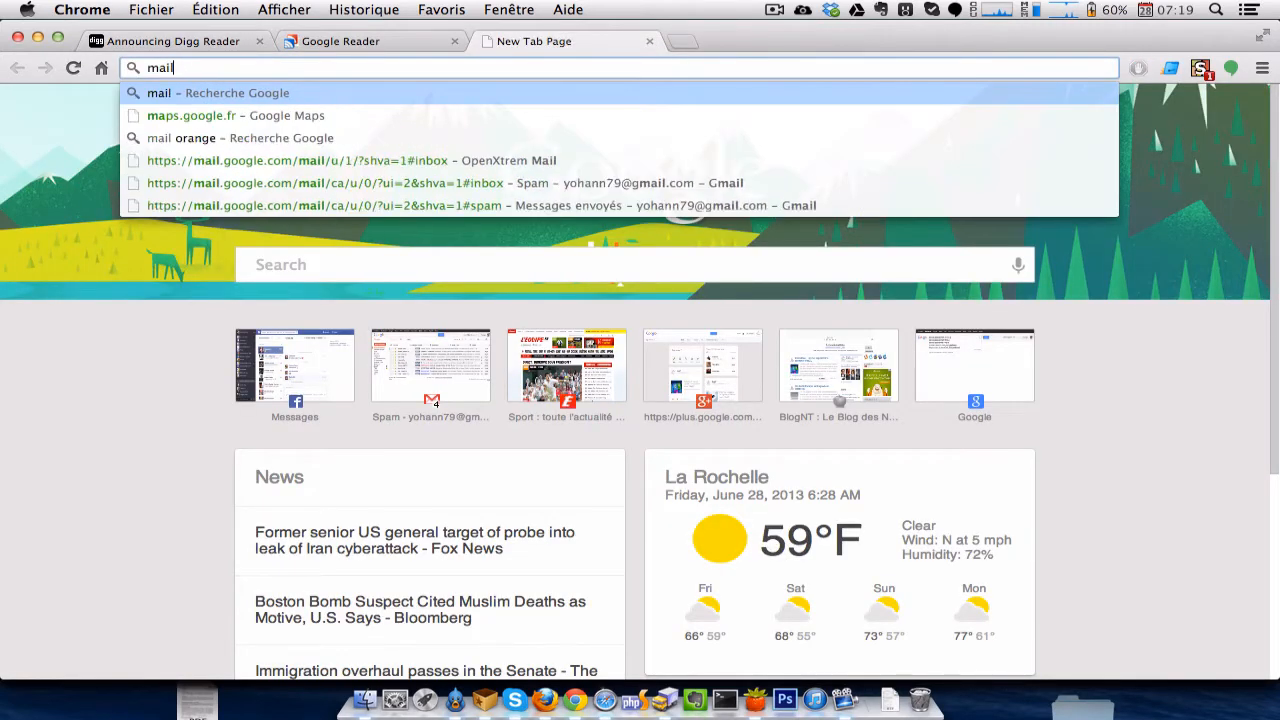
pyautogui.press('Down')
pyautogui.press('Down')
pyautogui.press('Return')
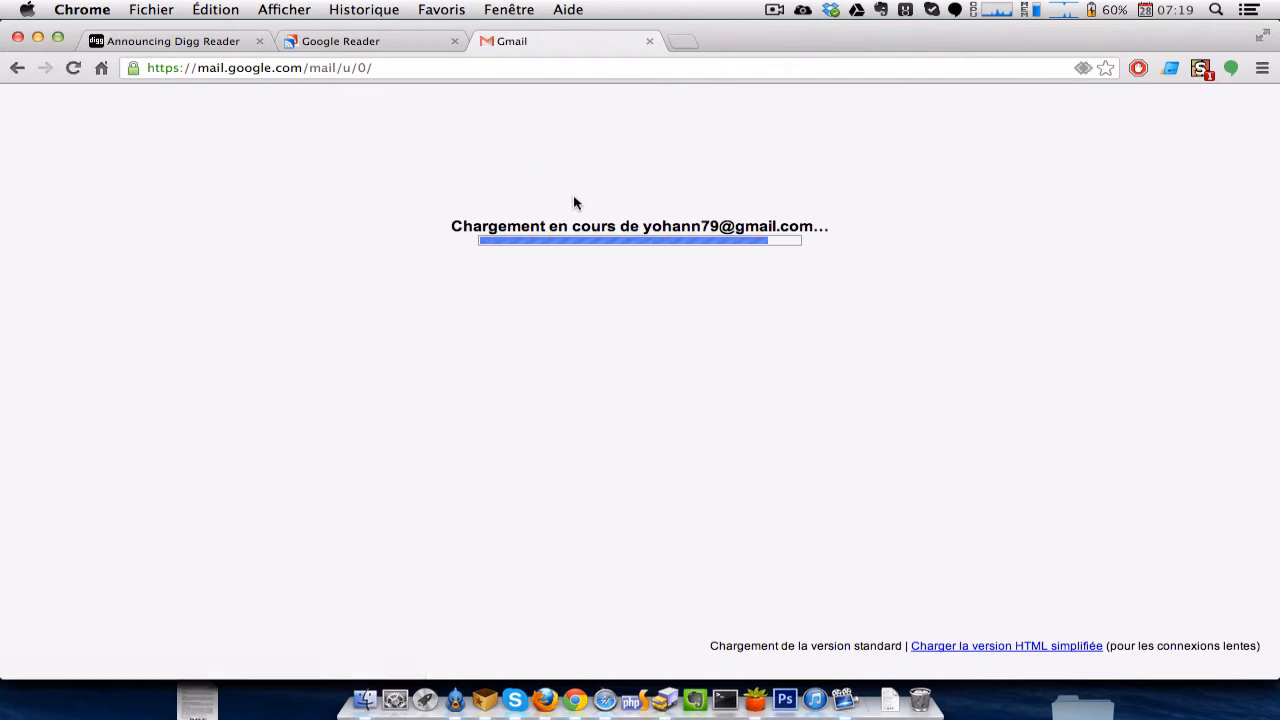
pyautogui.click(860, 212)
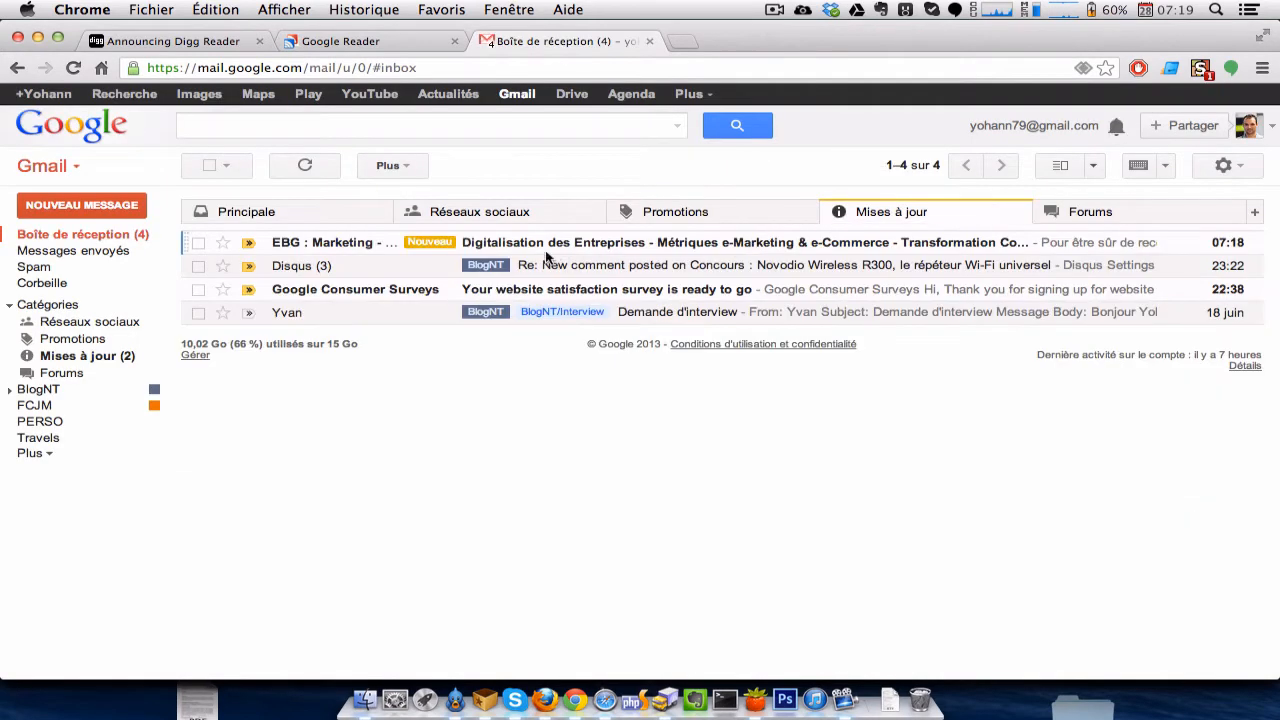
pyautogui.click(545, 265)
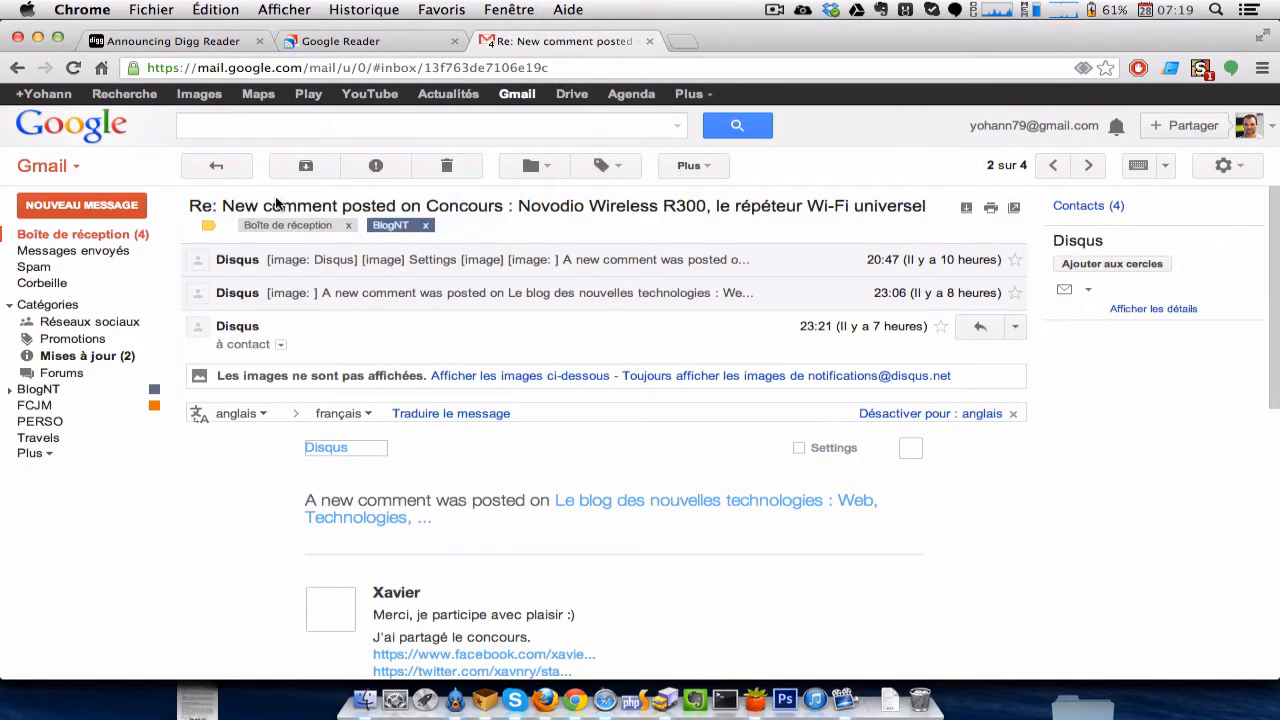
pyautogui.click(216, 165)
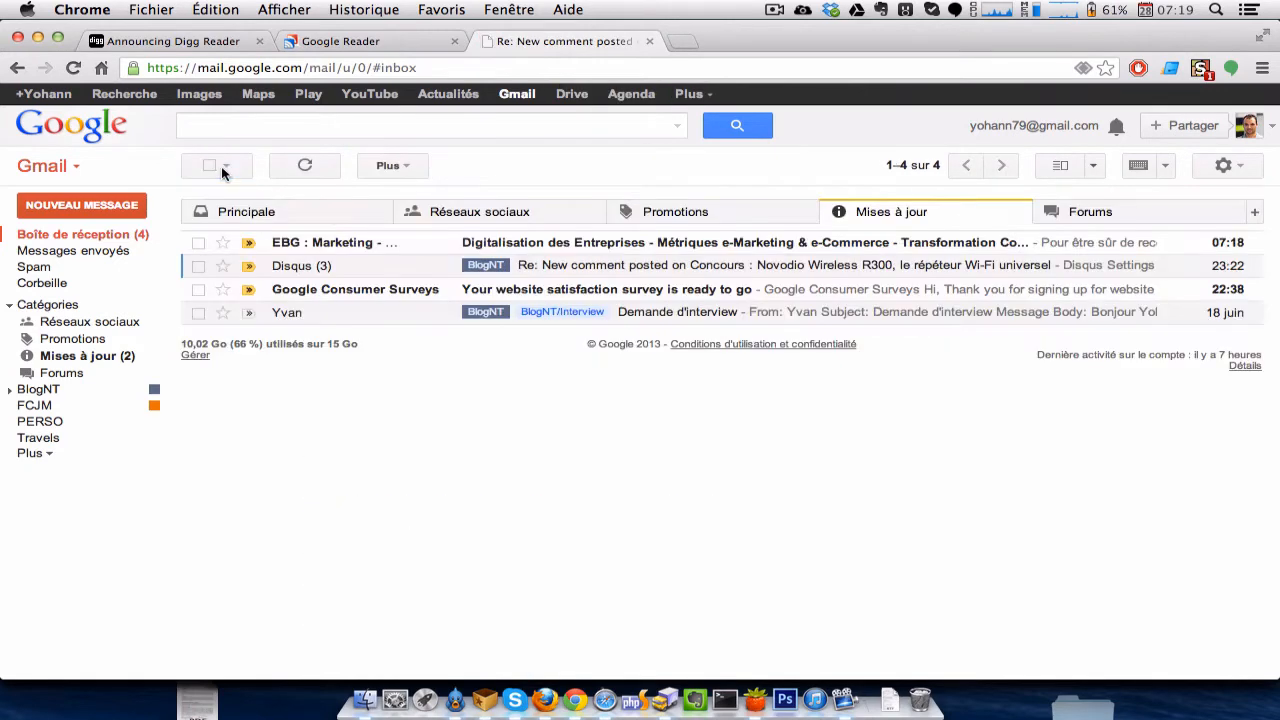
# Open the "Digg Reader beta!" conversation among the promotional mail and follow the unique invite link in its 04:21 message.
pyautogui.click(663, 216)
pyautogui.click(645, 240)
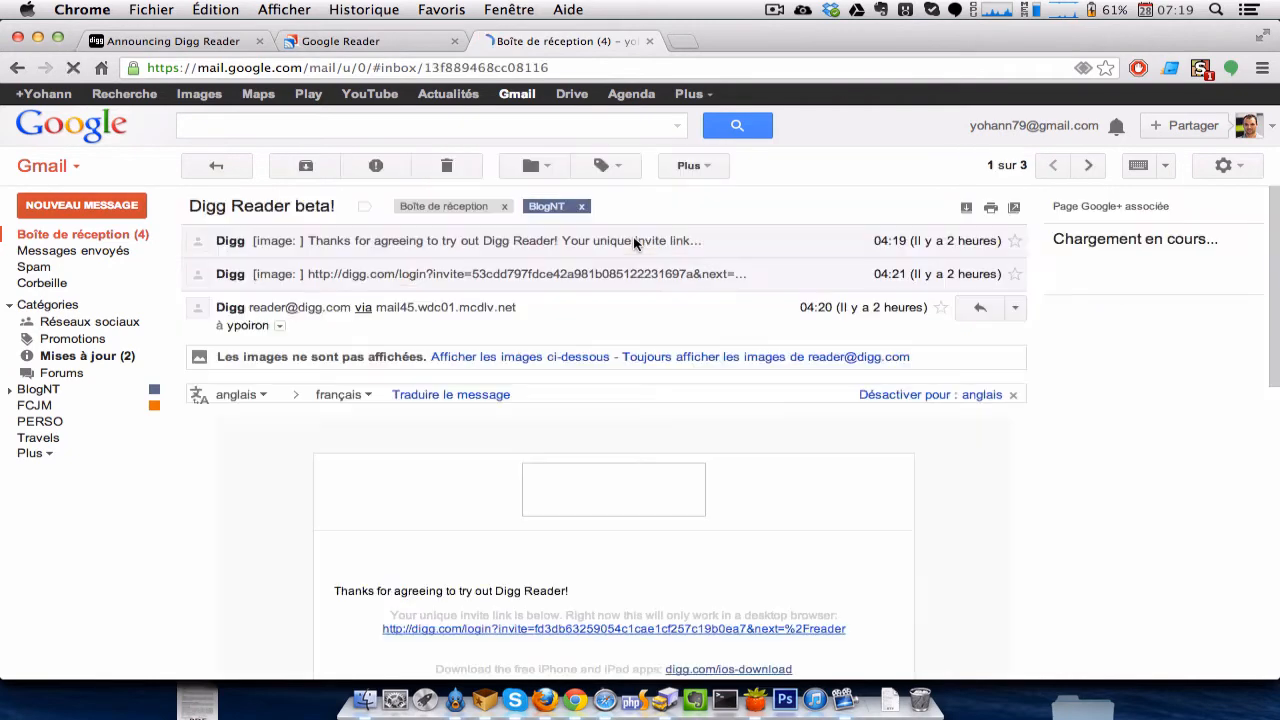
pyautogui.click(436, 282)
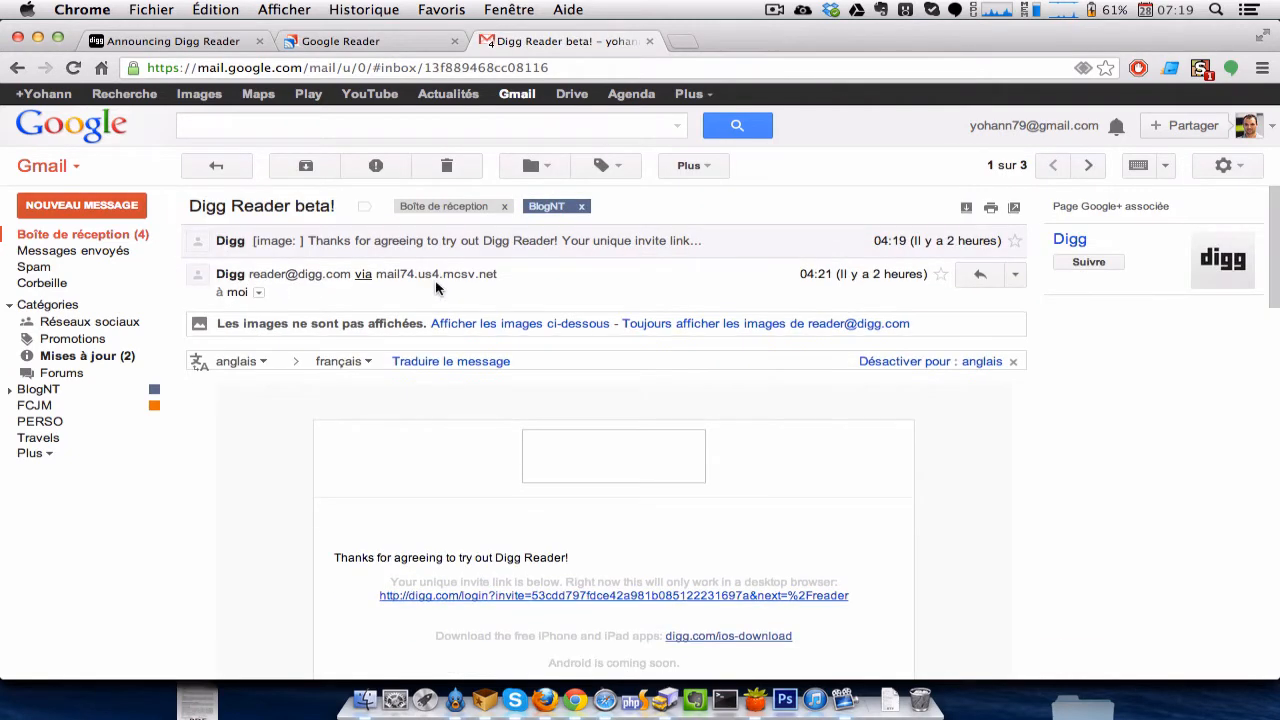
pyautogui.click(258, 292)
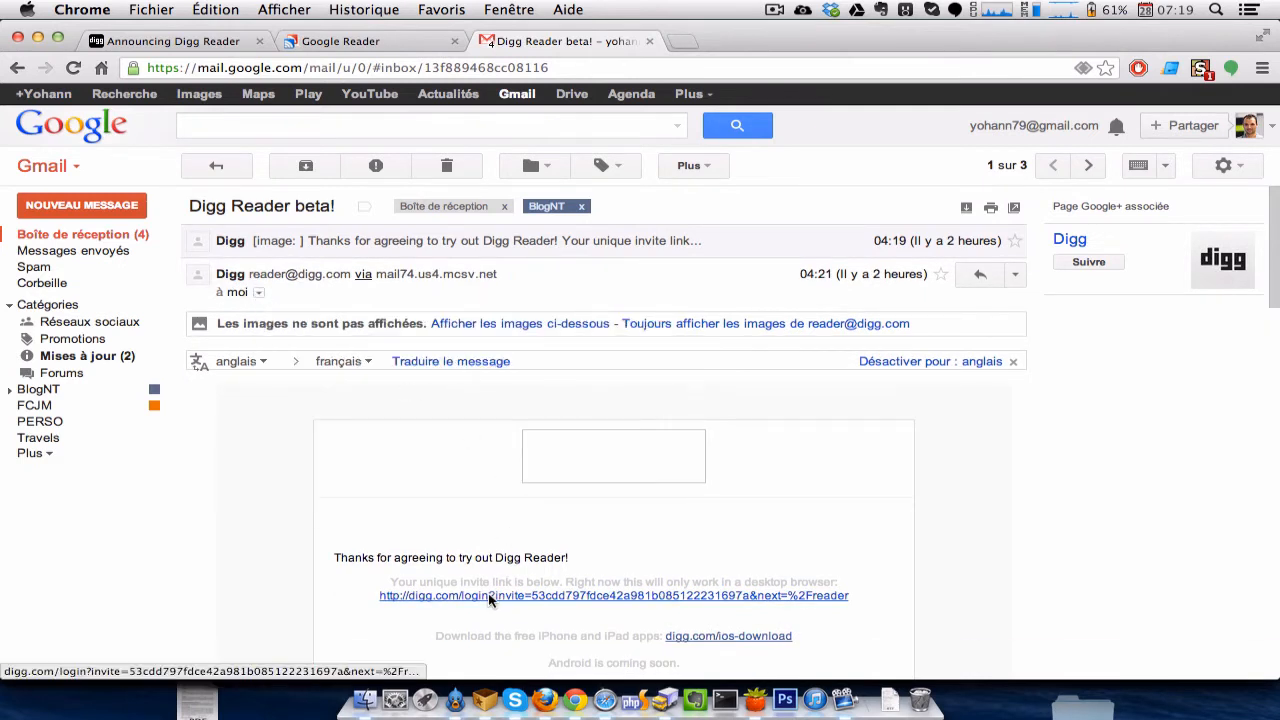
pyautogui.click(488, 593)
# Close the Gmail tab and the old Announcing Digg Reader tab.
pyautogui.click(650, 41)
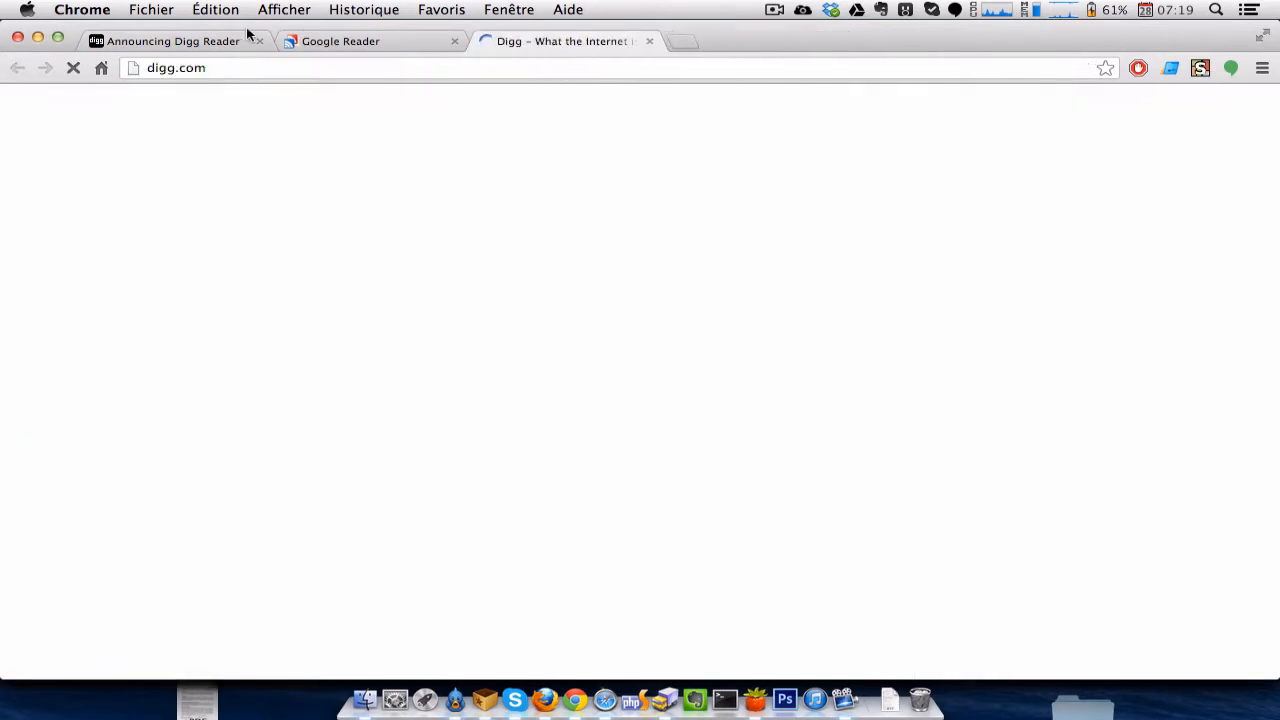
pyautogui.click(258, 40)
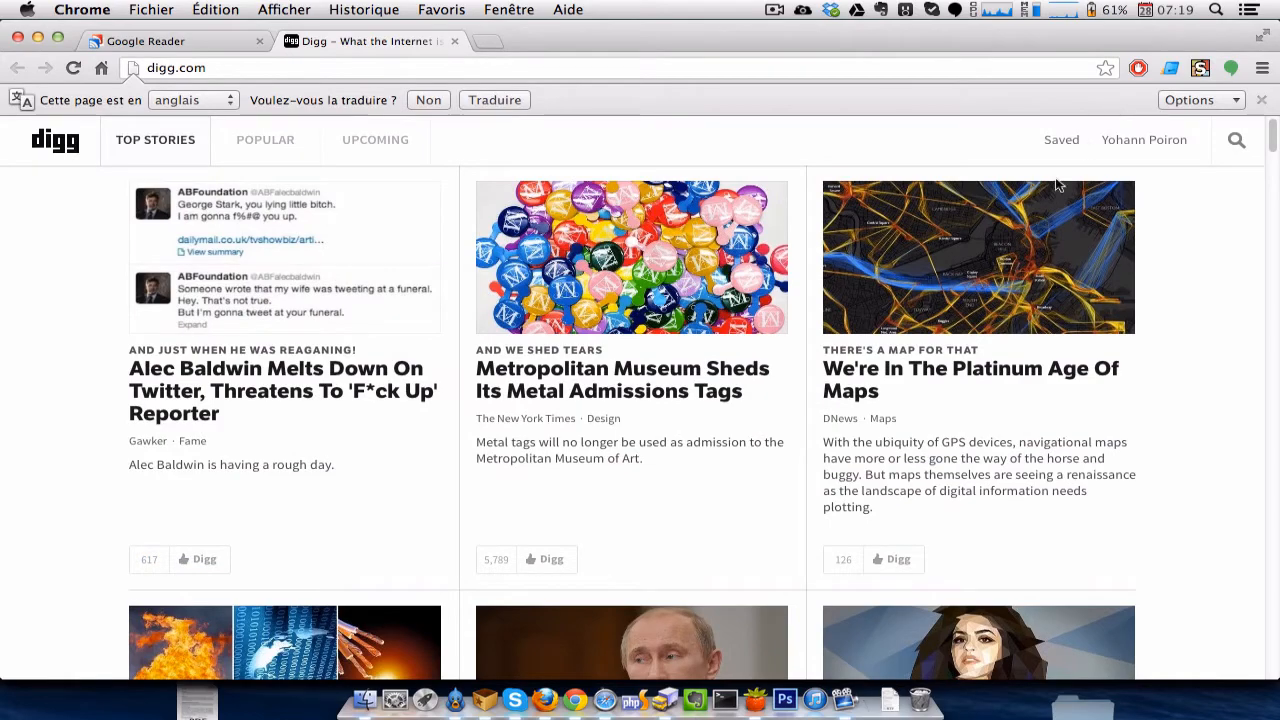
pyautogui.scroll(-10, 966, 300)
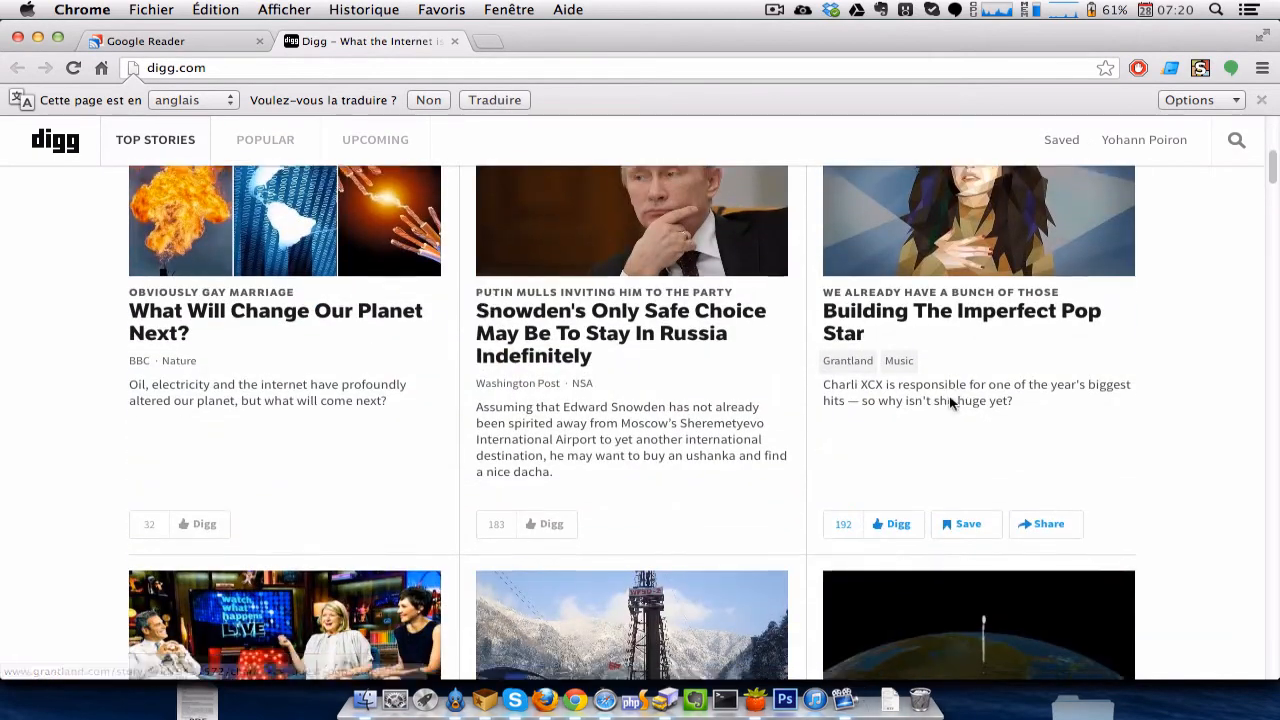
pyautogui.scroll(-10, 950, 403)
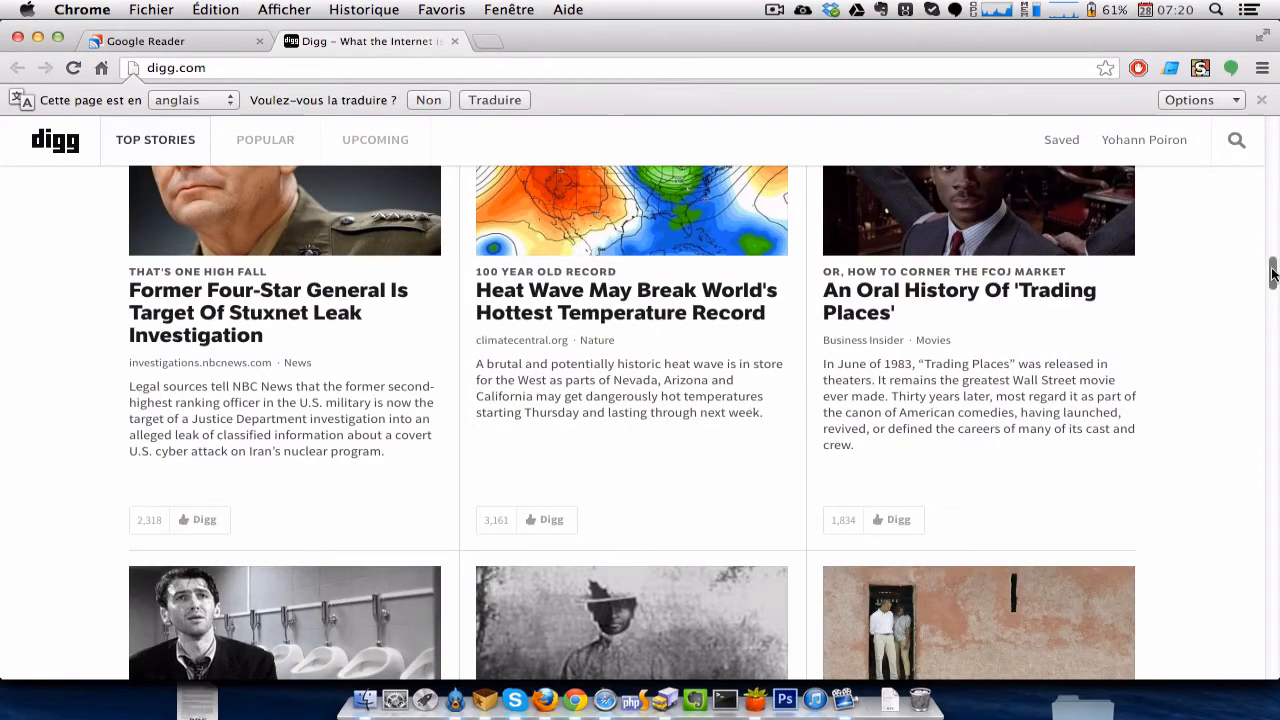
pyautogui.moveTo(1273, 275); pyautogui.dragTo(1266, 67)
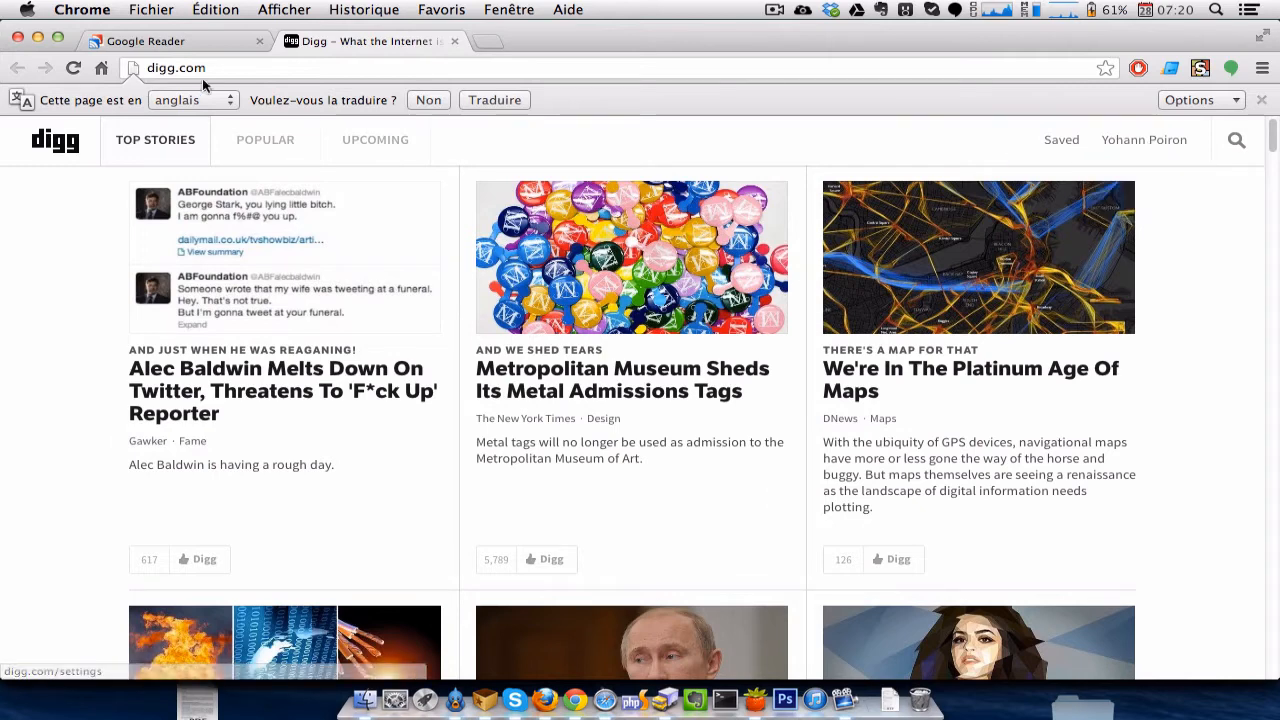
# Load digg.com/reader in place of the Digg top stories page.
pyautogui.click(246, 68)
pyautogui.click(246, 68)
pyautogui.write('/rea')
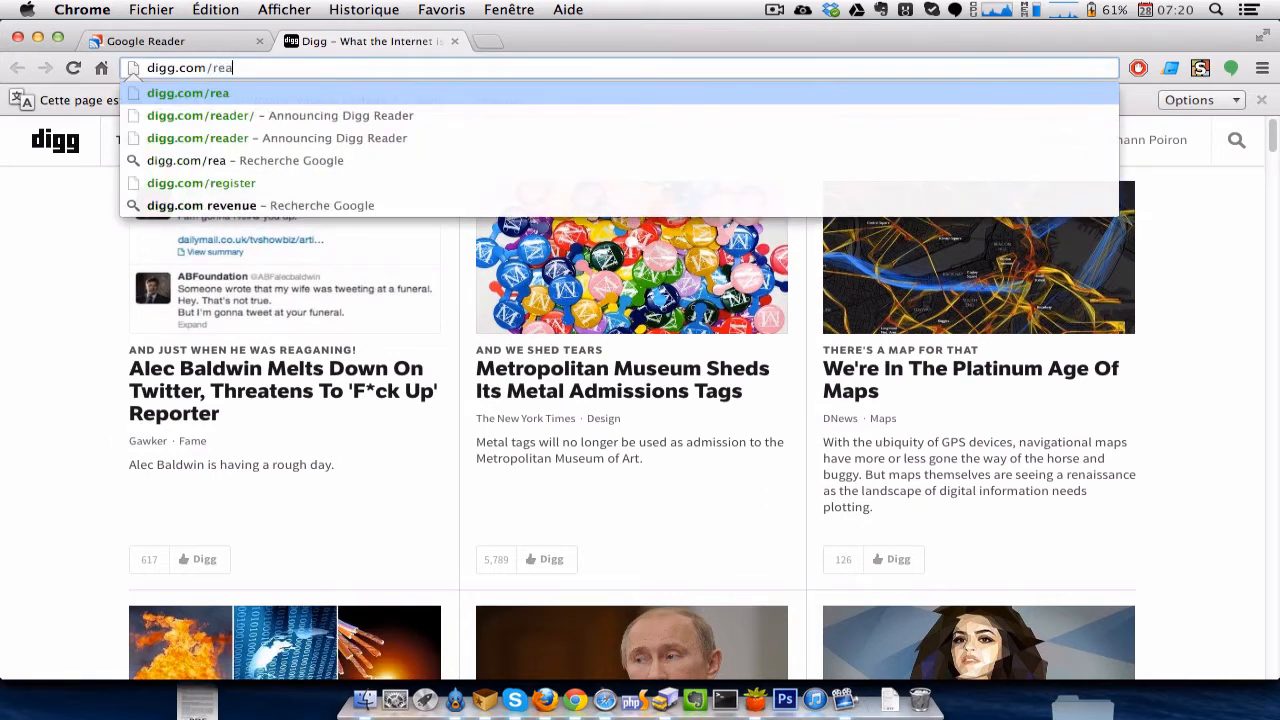
pyautogui.write('der')
pyautogui.press('Return')
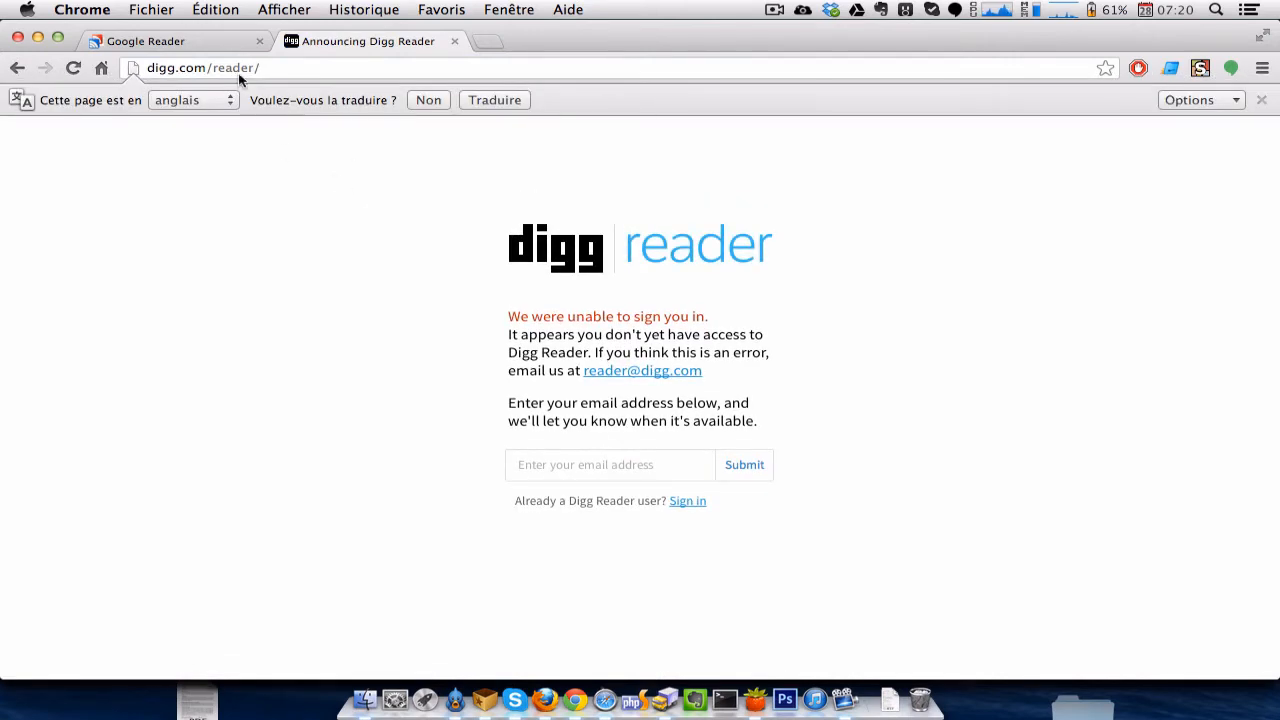
# Search Google for "gmail" in a new tab.
pyautogui.press('super+t')
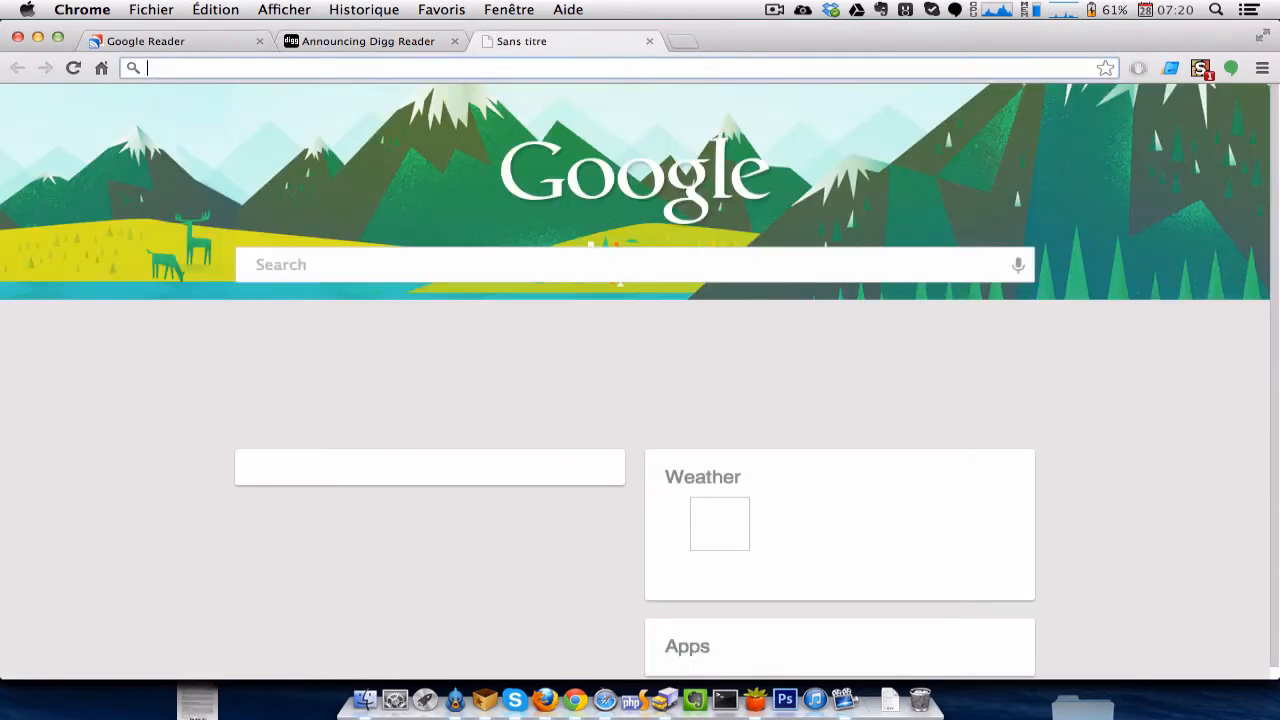
pyautogui.write('gmail')
pyautogui.press('Return')
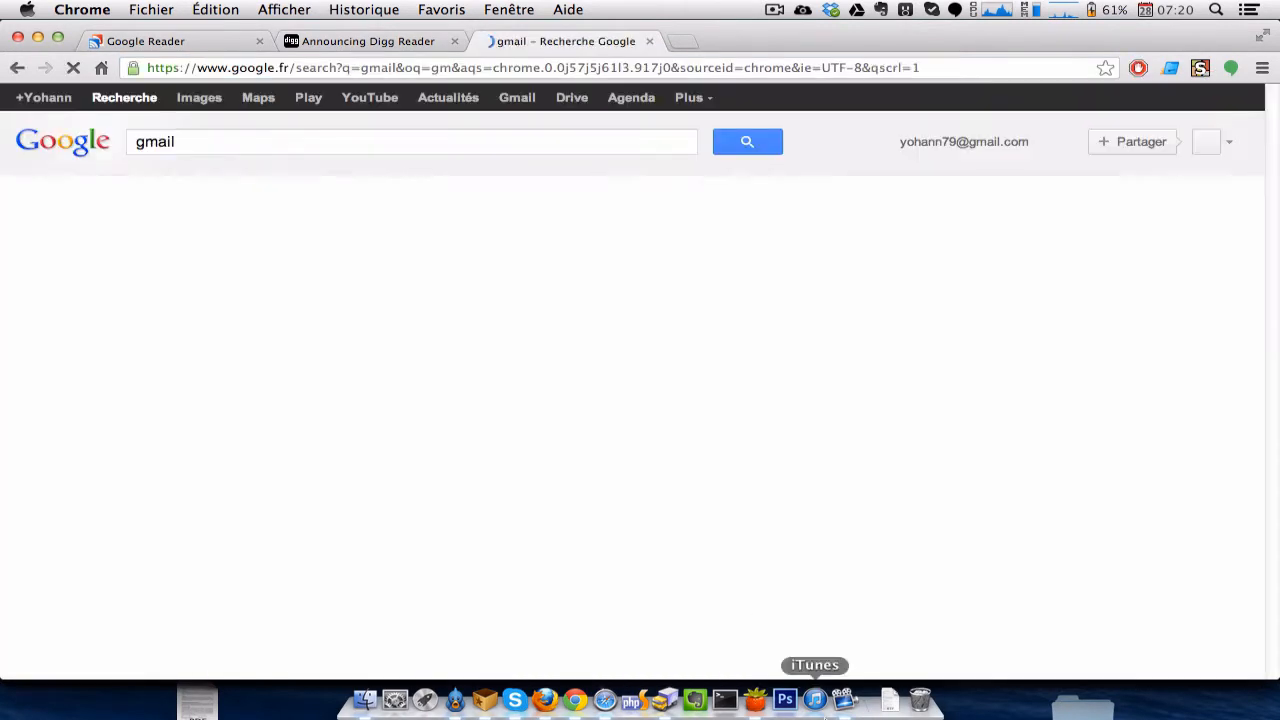
pyautogui.click(844, 698)
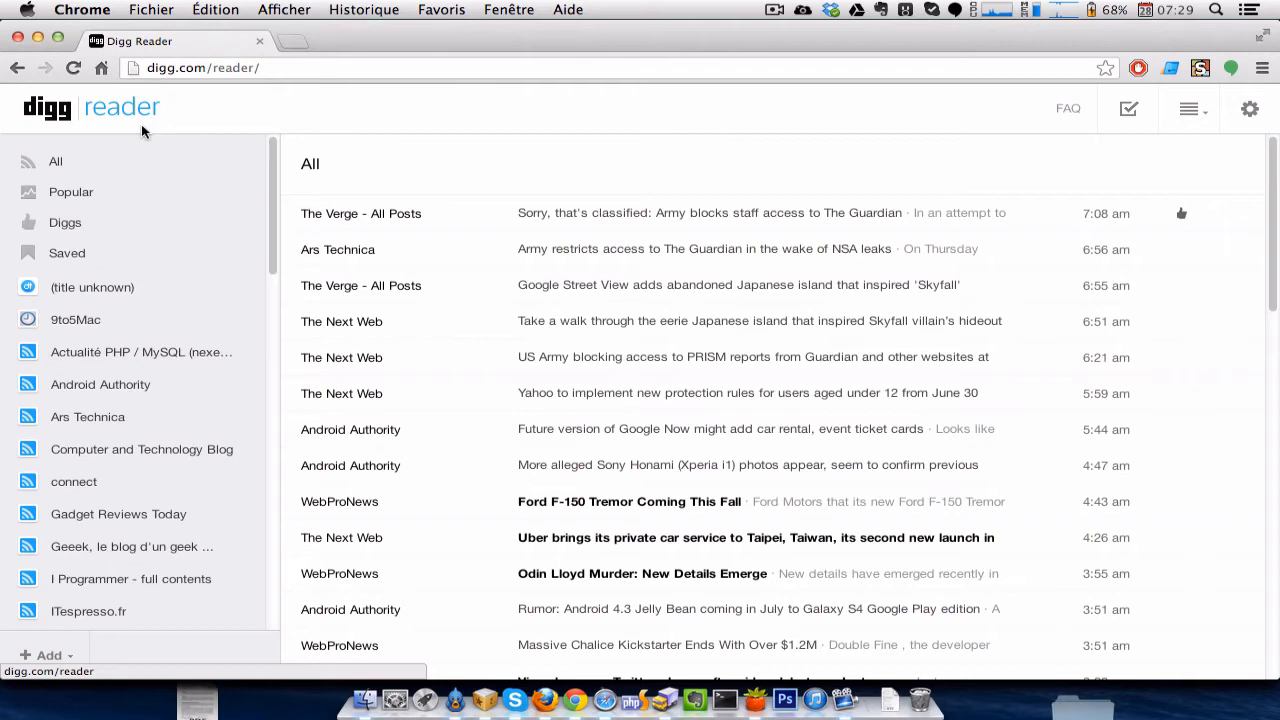
# Load google.fr/reader in a new tab.
pyautogui.press('super+t')
pyautogui.write('goo')
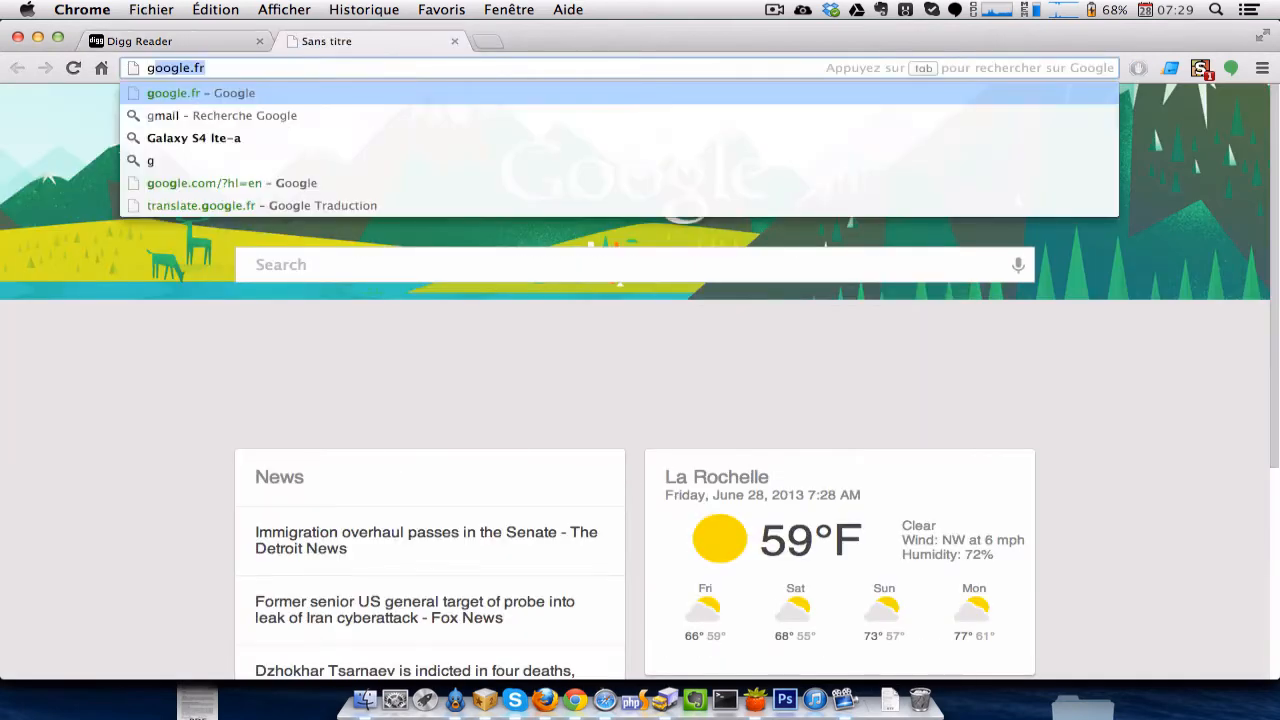
pyautogui.write('gle.fr/re')
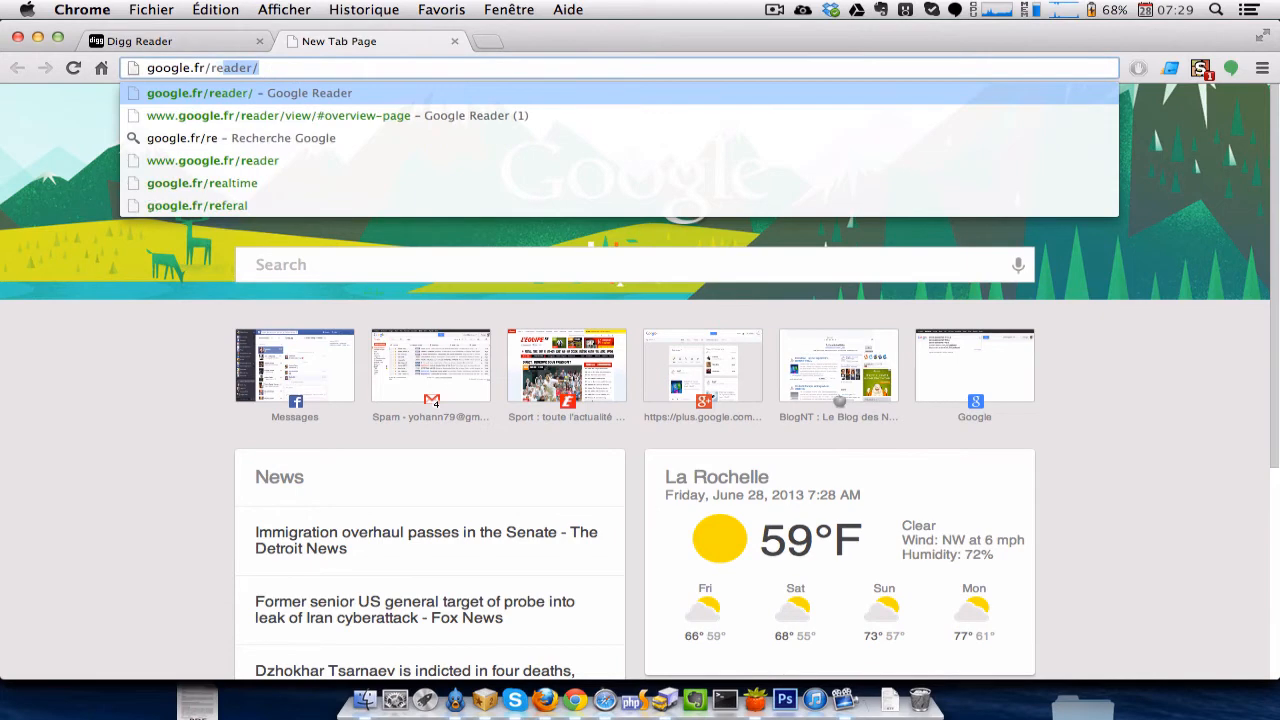
pyautogui.press('Return')
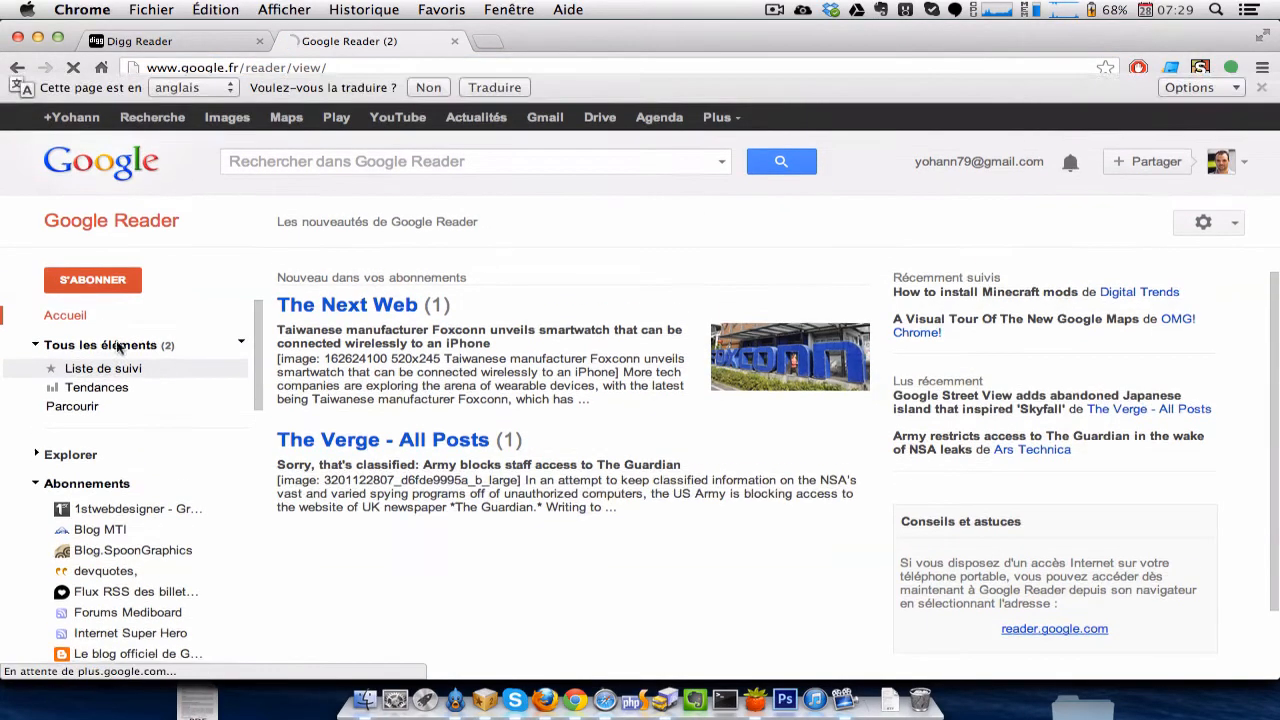
# Compare the subscription list in Digg Reader with the one in Google Reader.
pyautogui.click(140, 41)
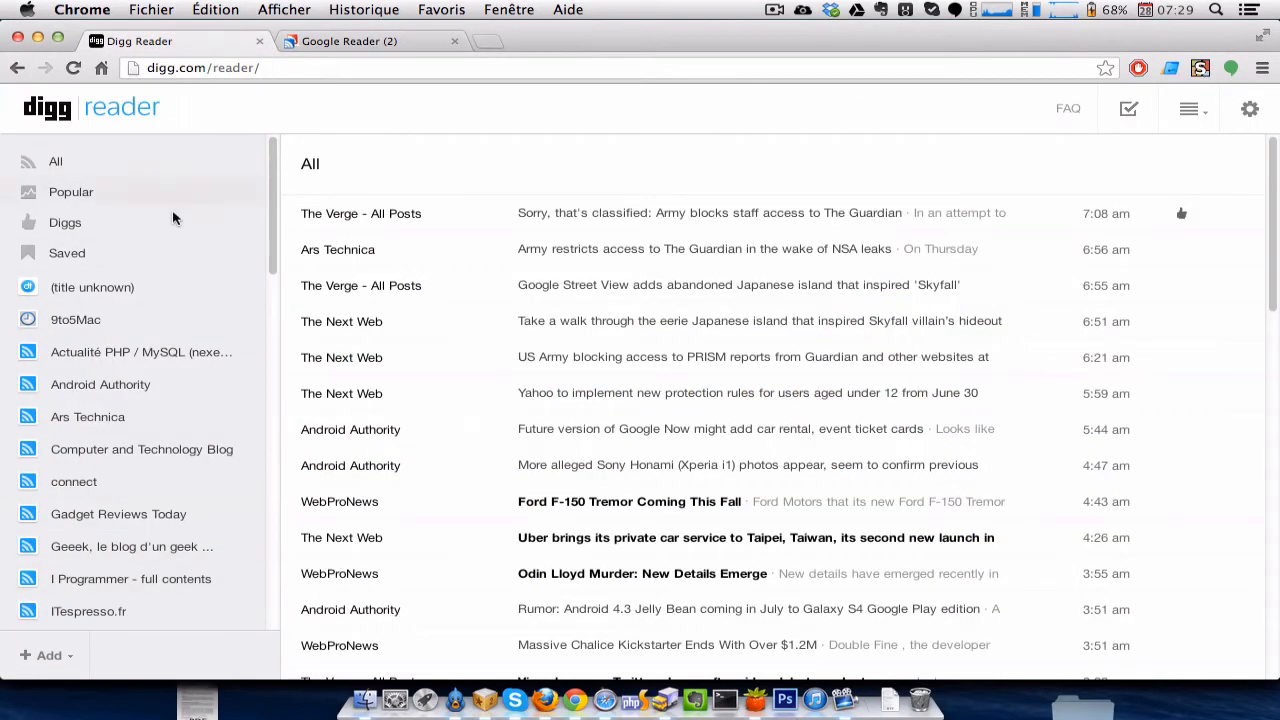
pyautogui.scroll(-15, 177, 371)
pyautogui.scroll(10, 177, 371)
pyautogui.hotkey('ctrl', 'Tab')
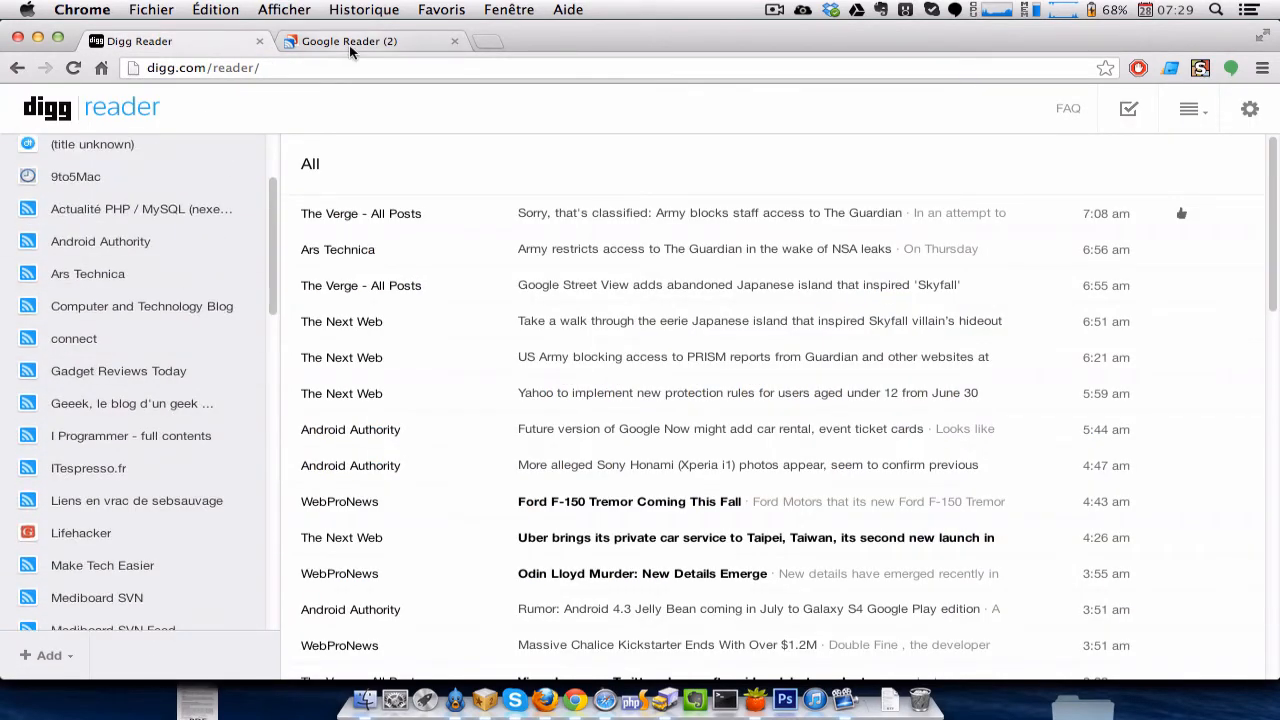
pyautogui.scroll(-4, 140, 500)
pyautogui.scroll(3, 140, 500)
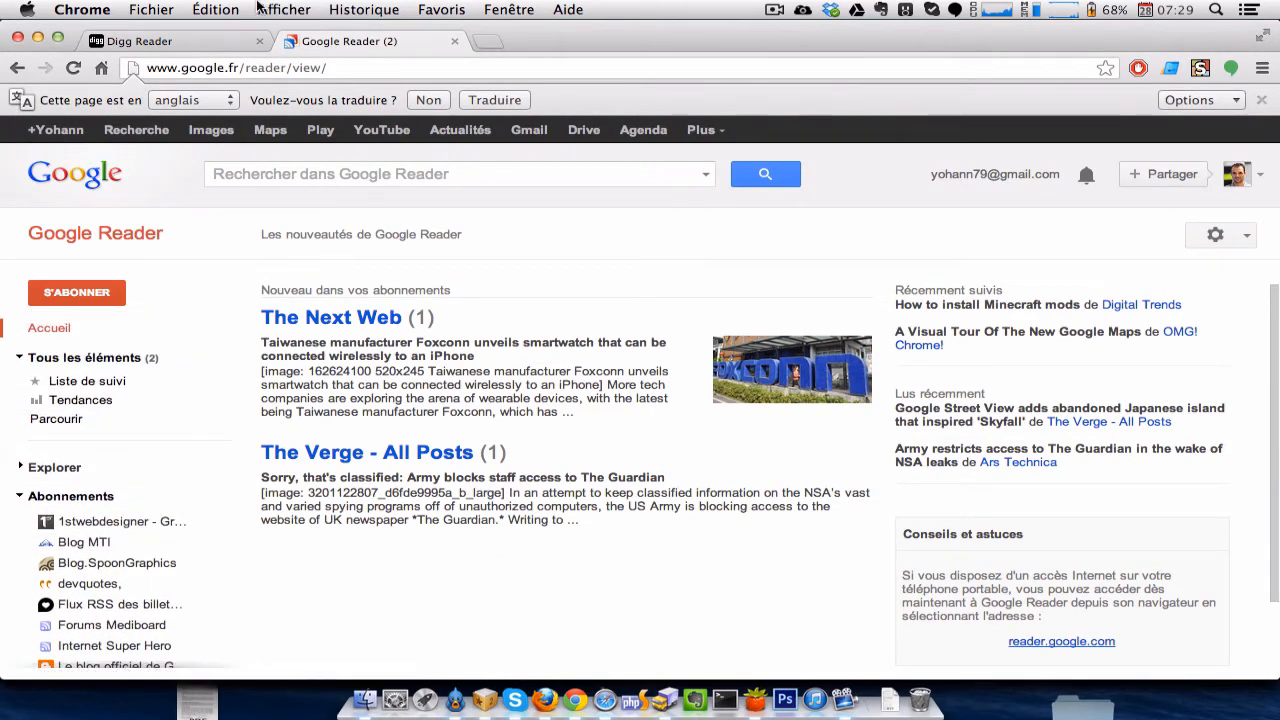
pyautogui.click(210, 41)
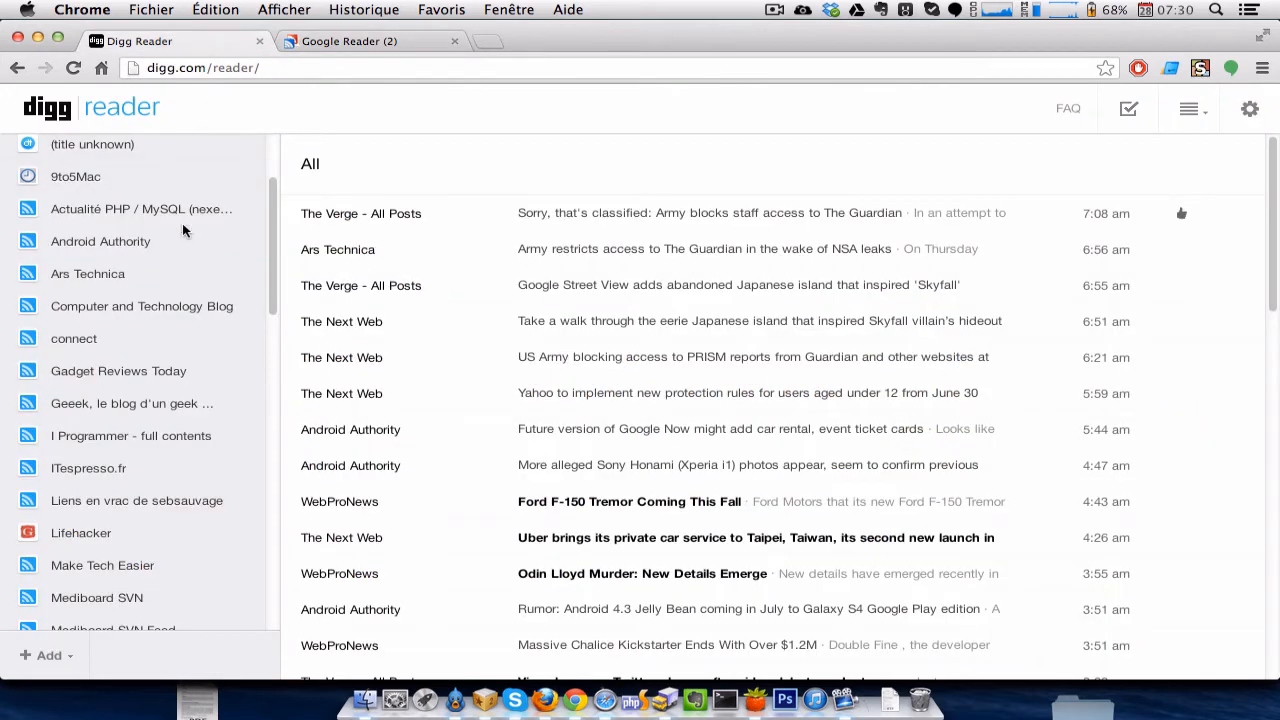
pyautogui.scroll(3, 183, 231)
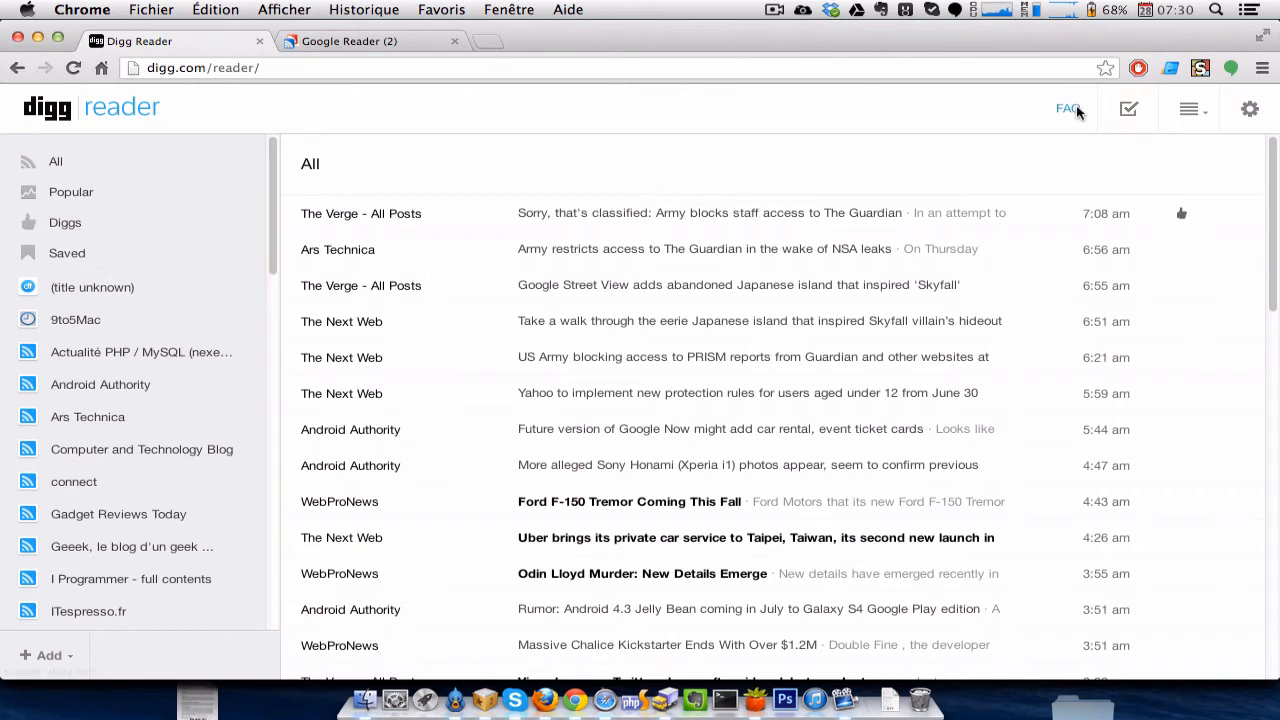
# Look at the Mark All As Read option, switch the All stories to the Expanded view and skim the first articles.
pyautogui.click(1134, 117)
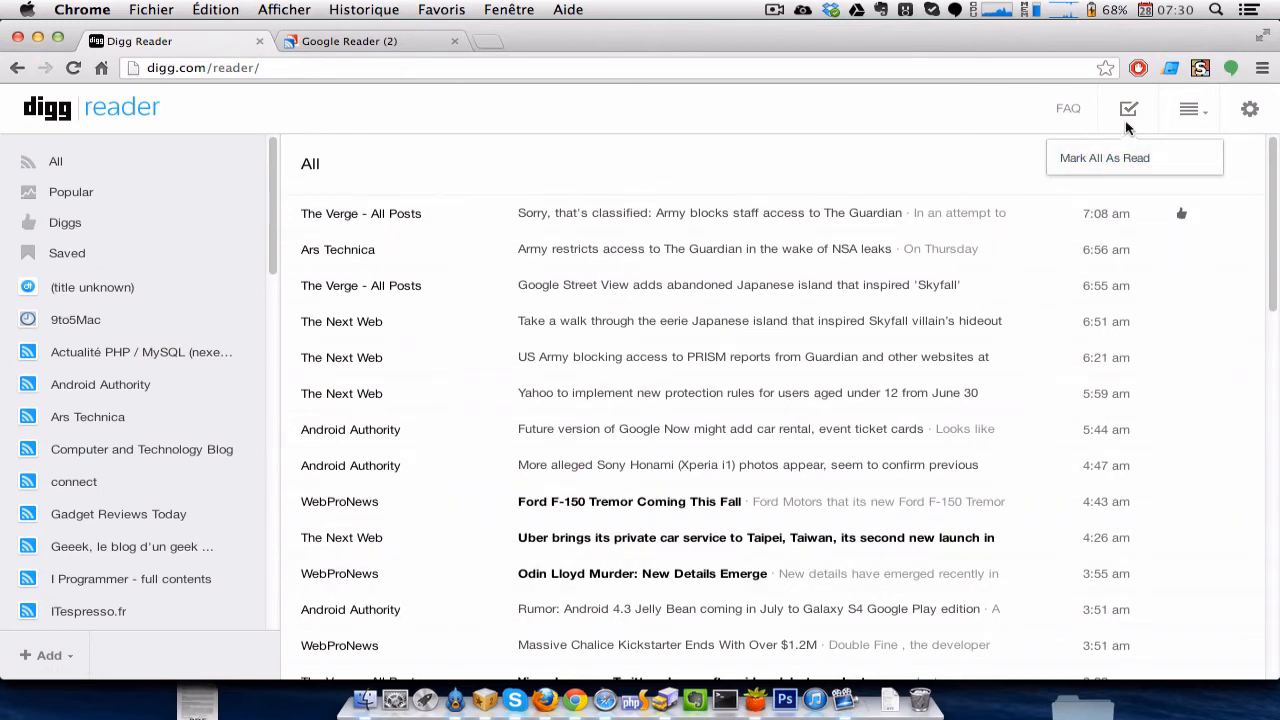
pyautogui.click(963, 165)
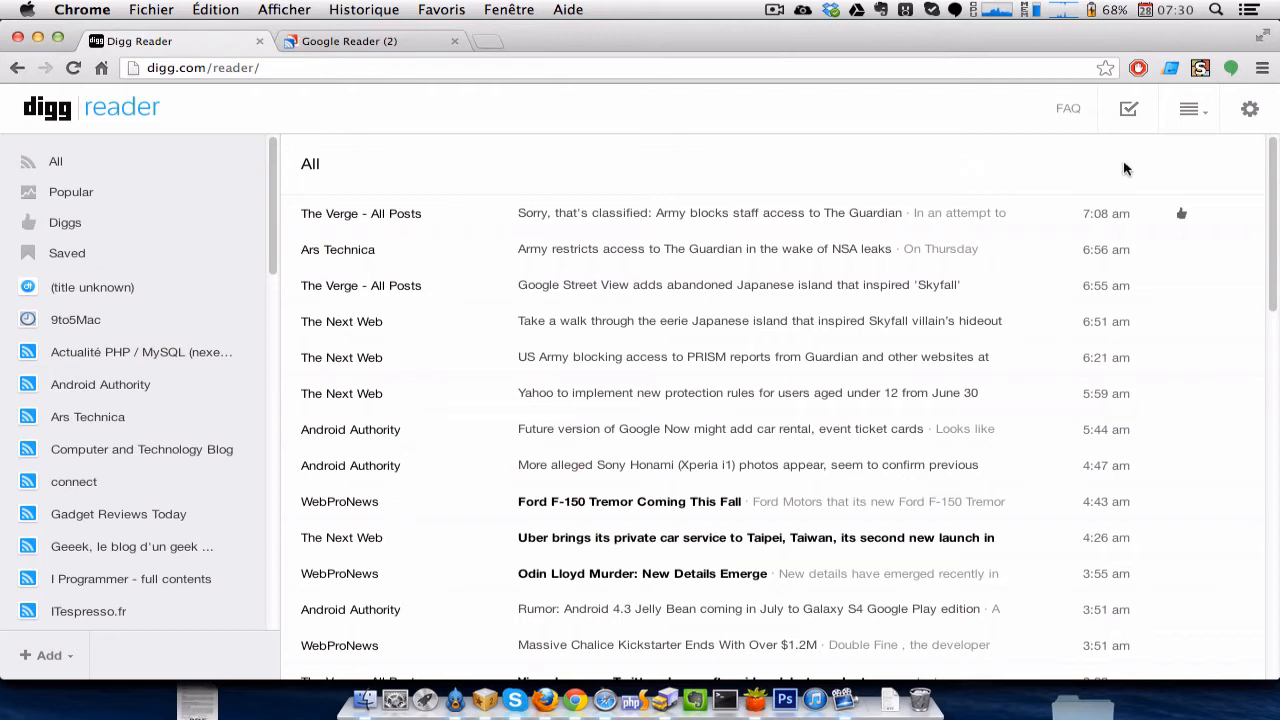
pyautogui.click(1191, 123)
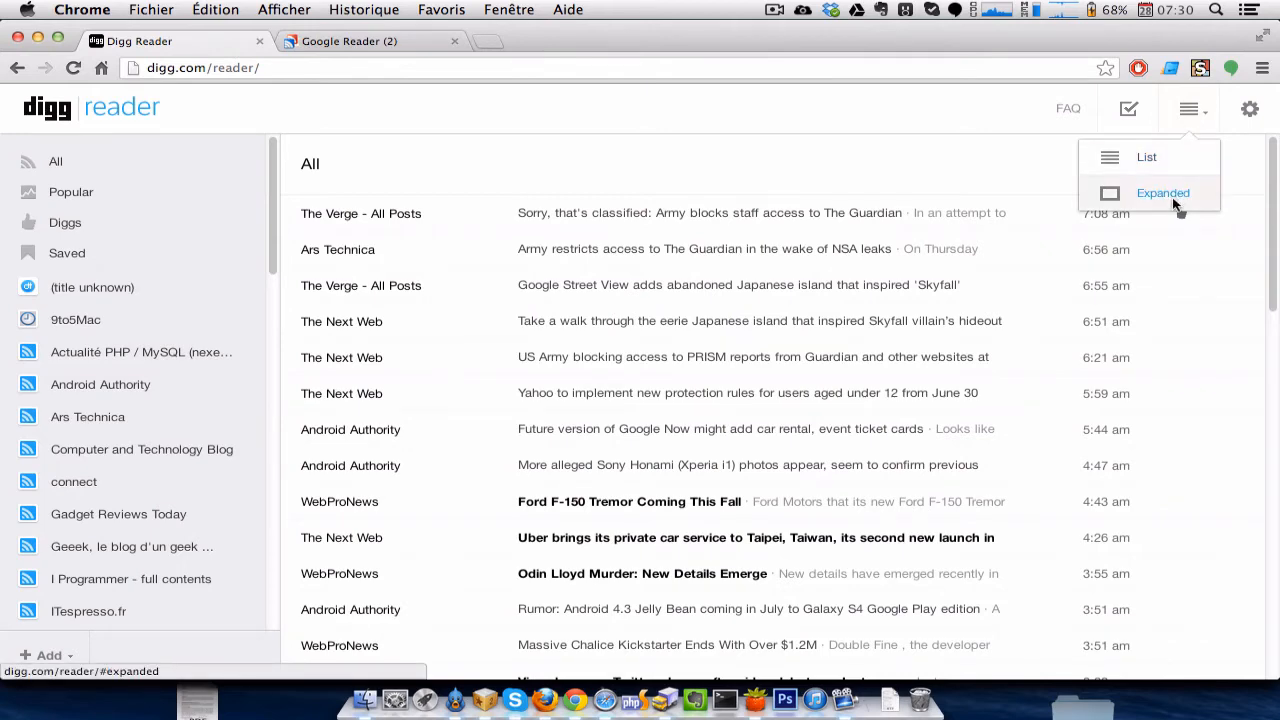
pyautogui.click(1163, 194)
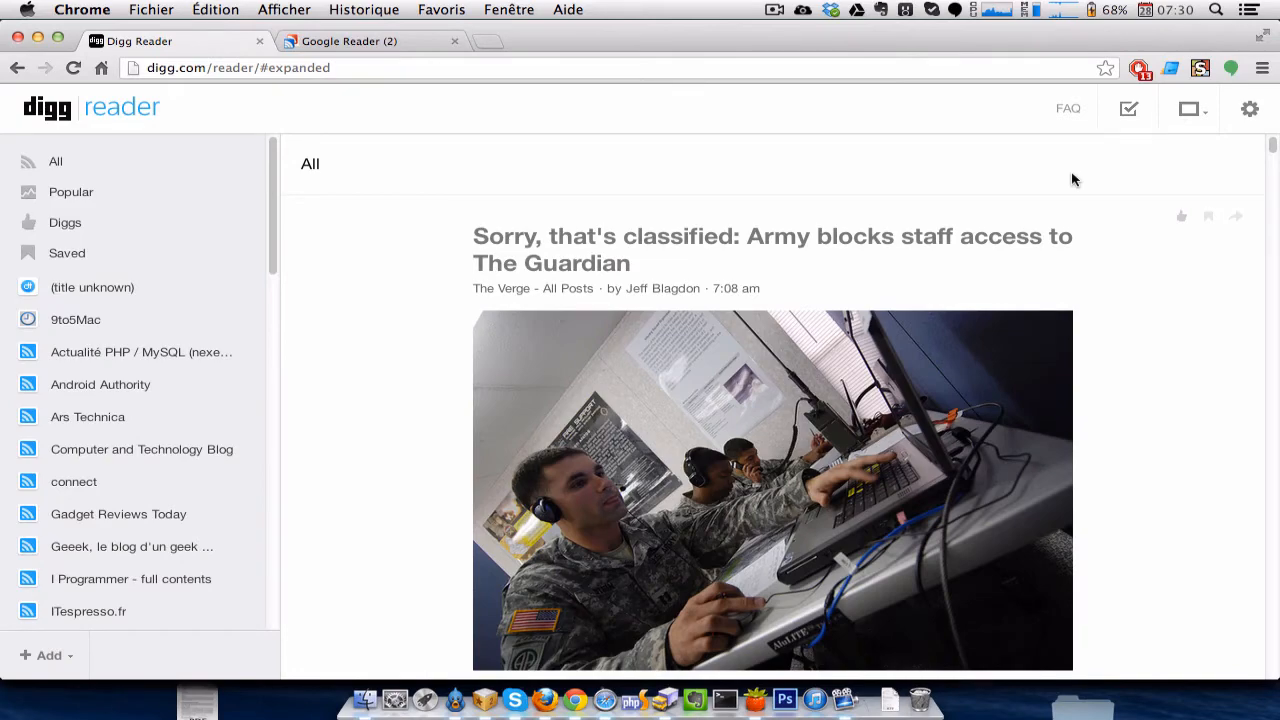
pyautogui.click(1271, 543)
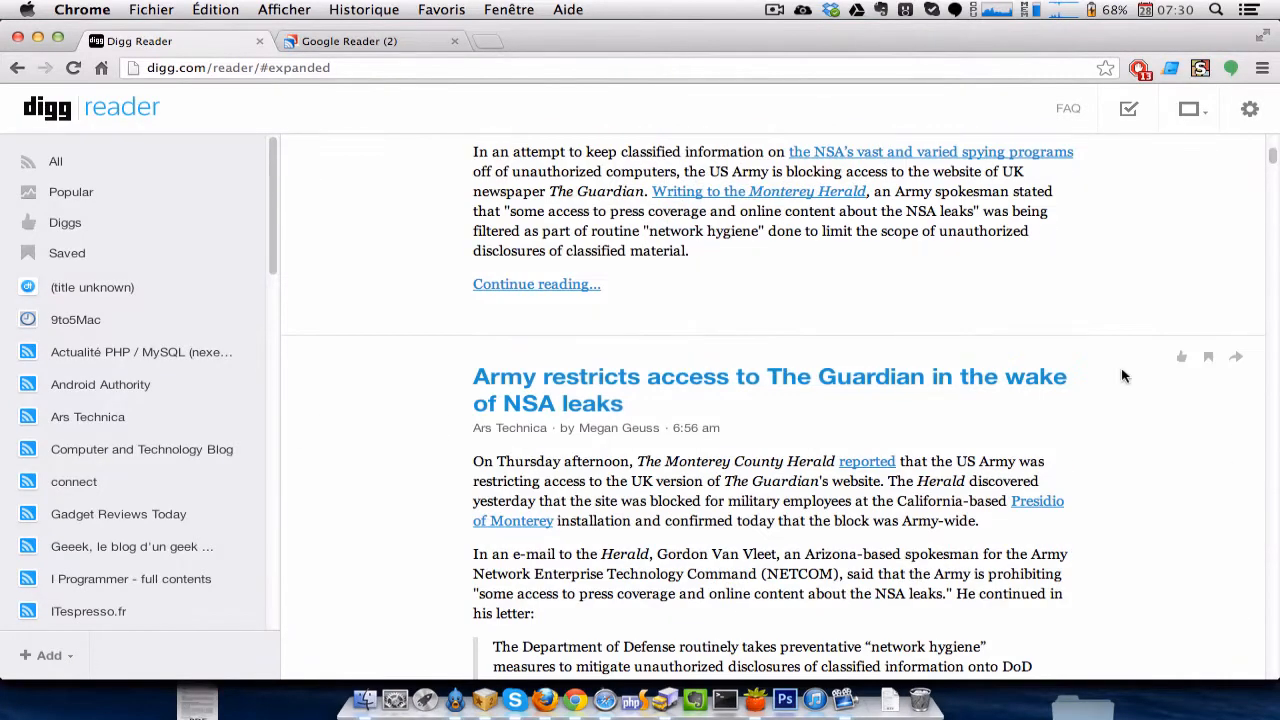
pyautogui.scroll(5, 1122, 375)
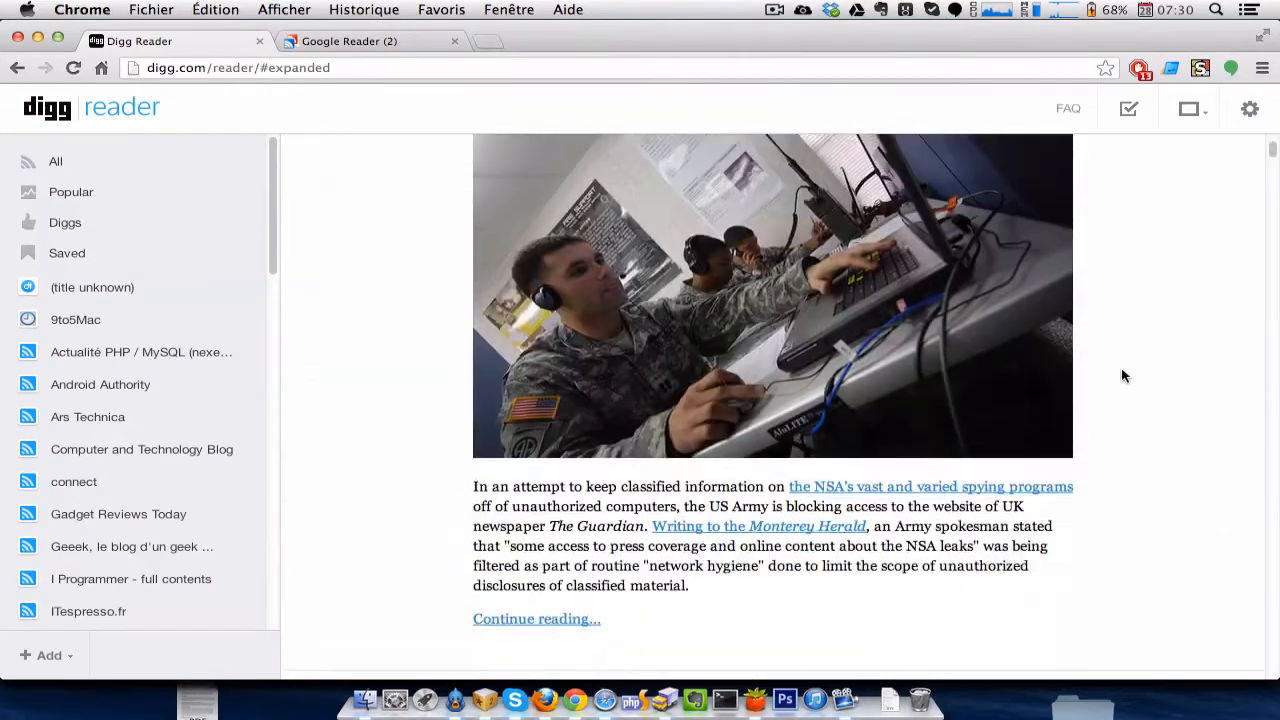
pyautogui.scroll(-5, 1122, 375)
pyautogui.scroll(1, 1122, 375)
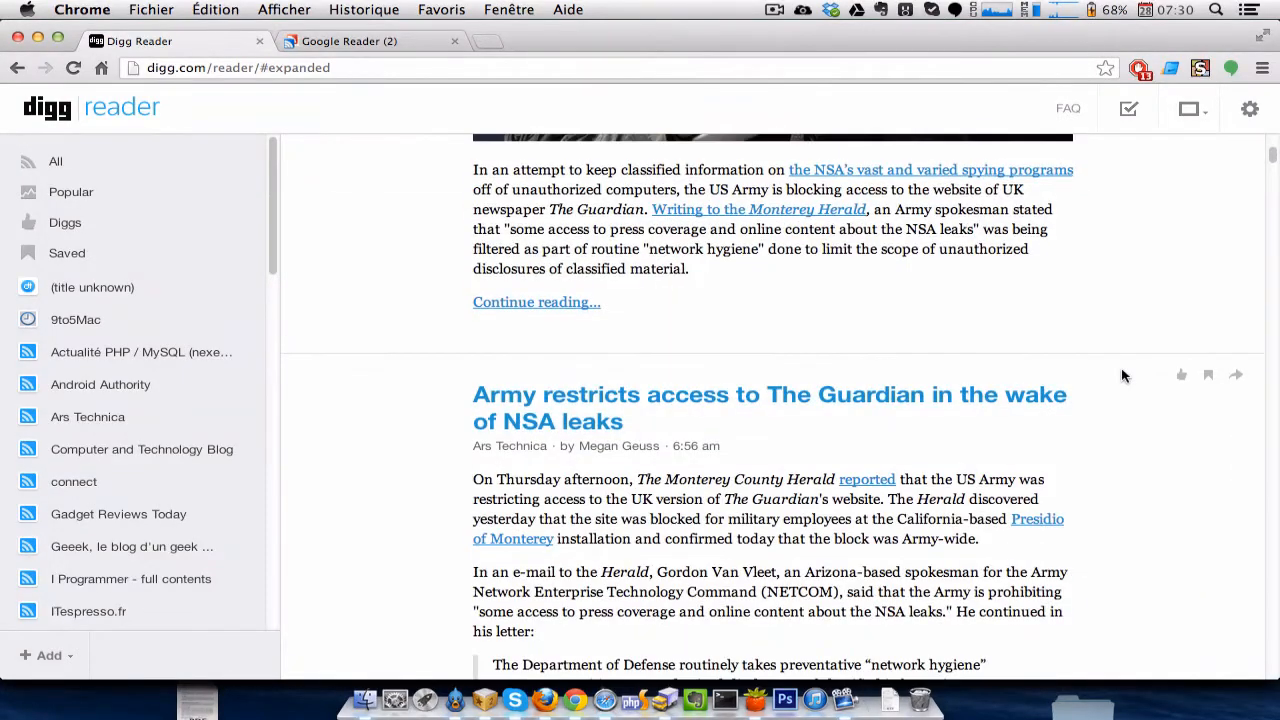
pyautogui.scroll(8, 1122, 375)
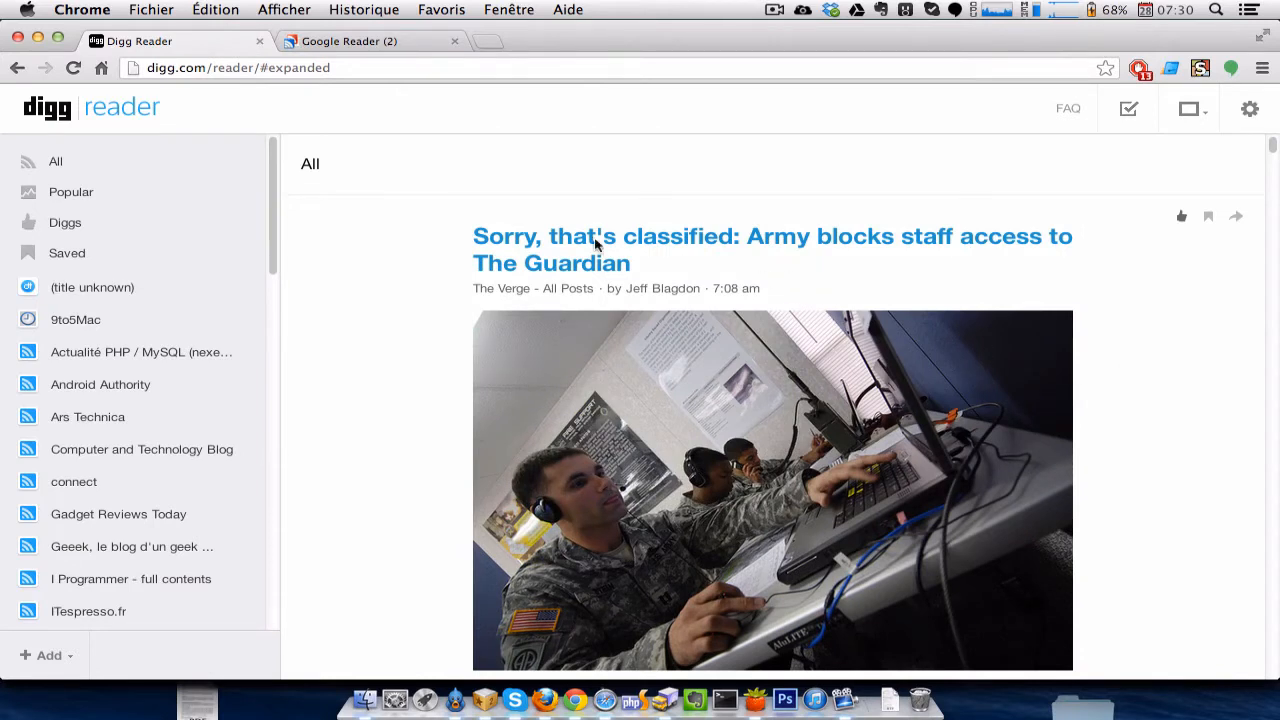
# Switch the All stories back to the List view.
pyautogui.click(1180, 121)
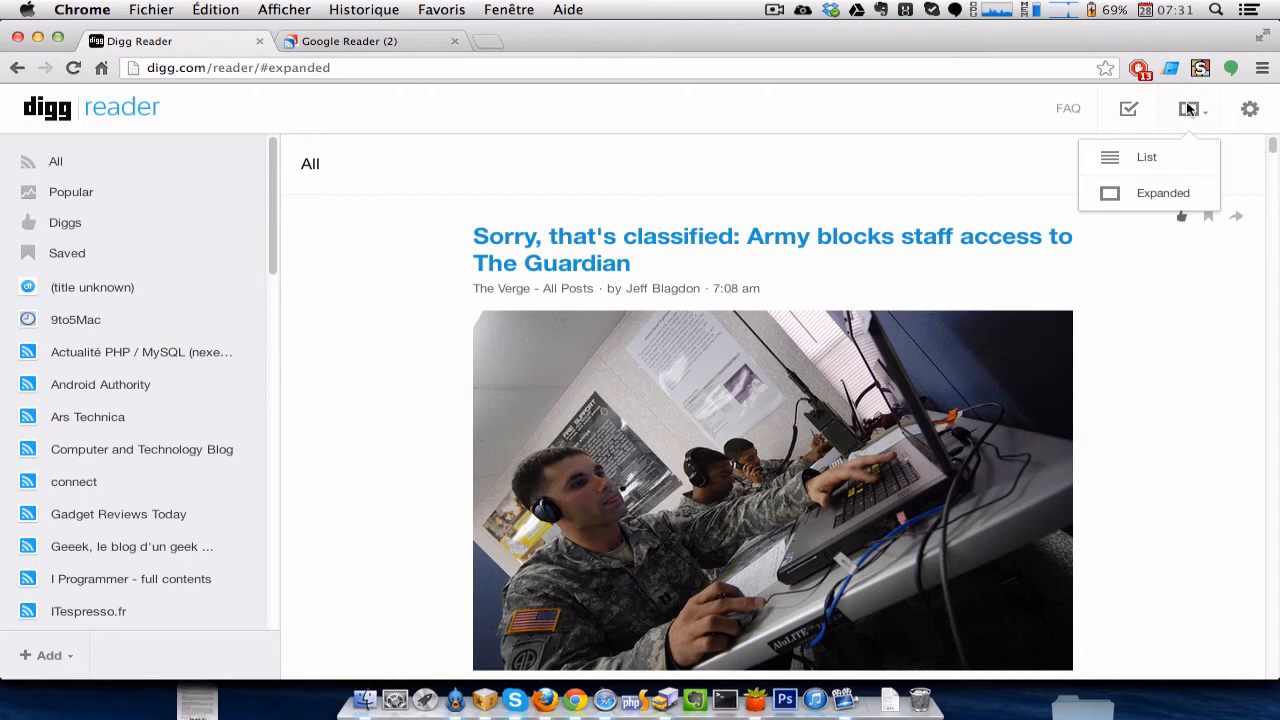
pyautogui.click(985, 140)
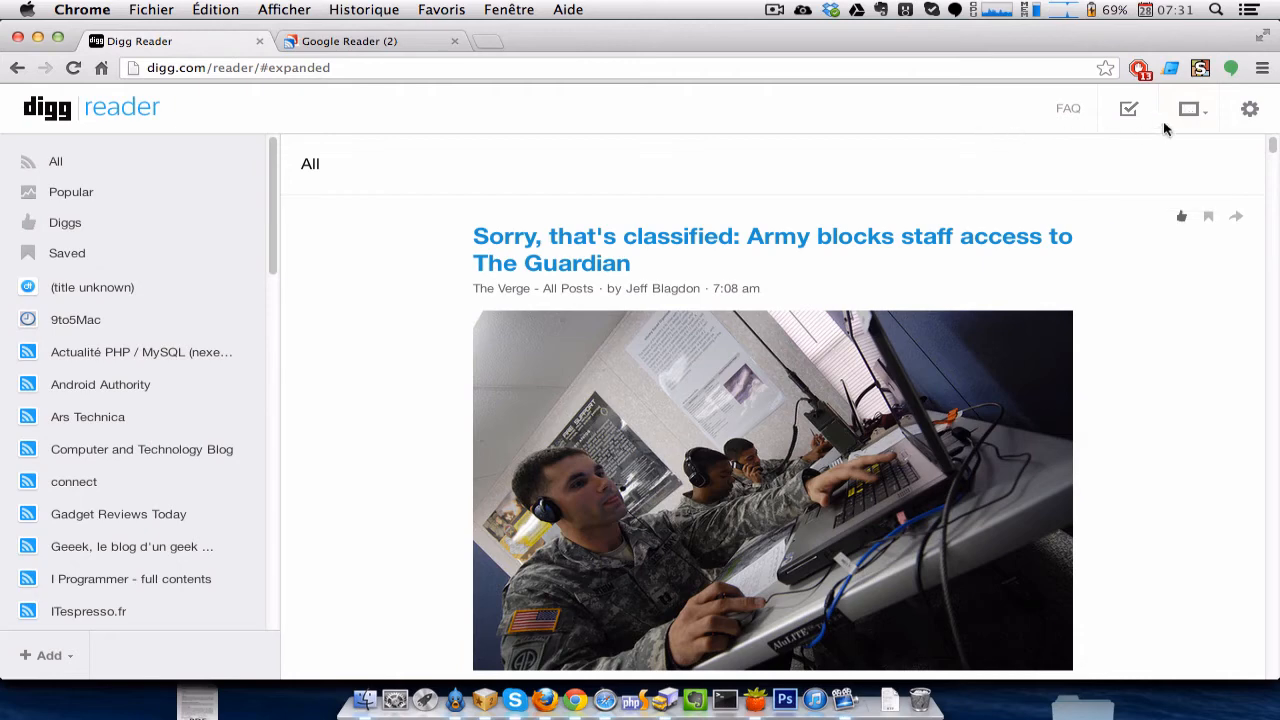
pyautogui.click(1190, 110)
pyautogui.click(1174, 163)
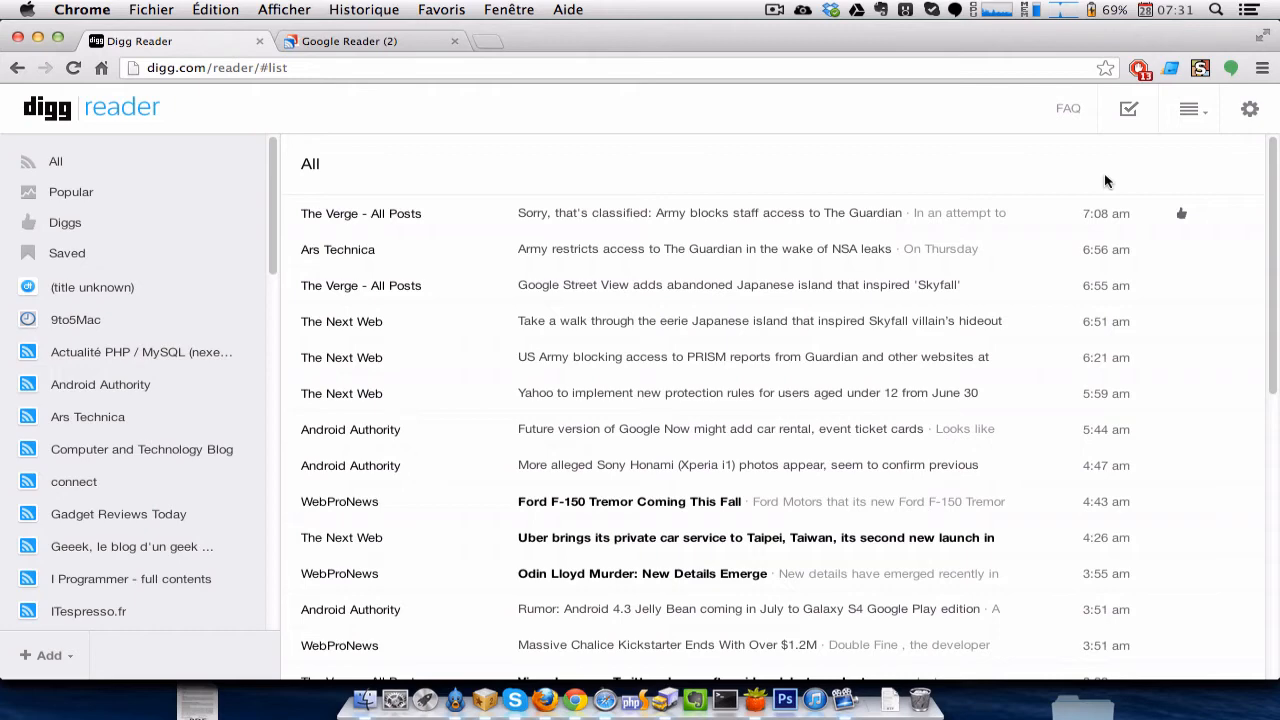
# Open the 1stwebdesigner feed in Google Reader and try its expanded view before returning it to the list view.
pyautogui.click(336, 36)
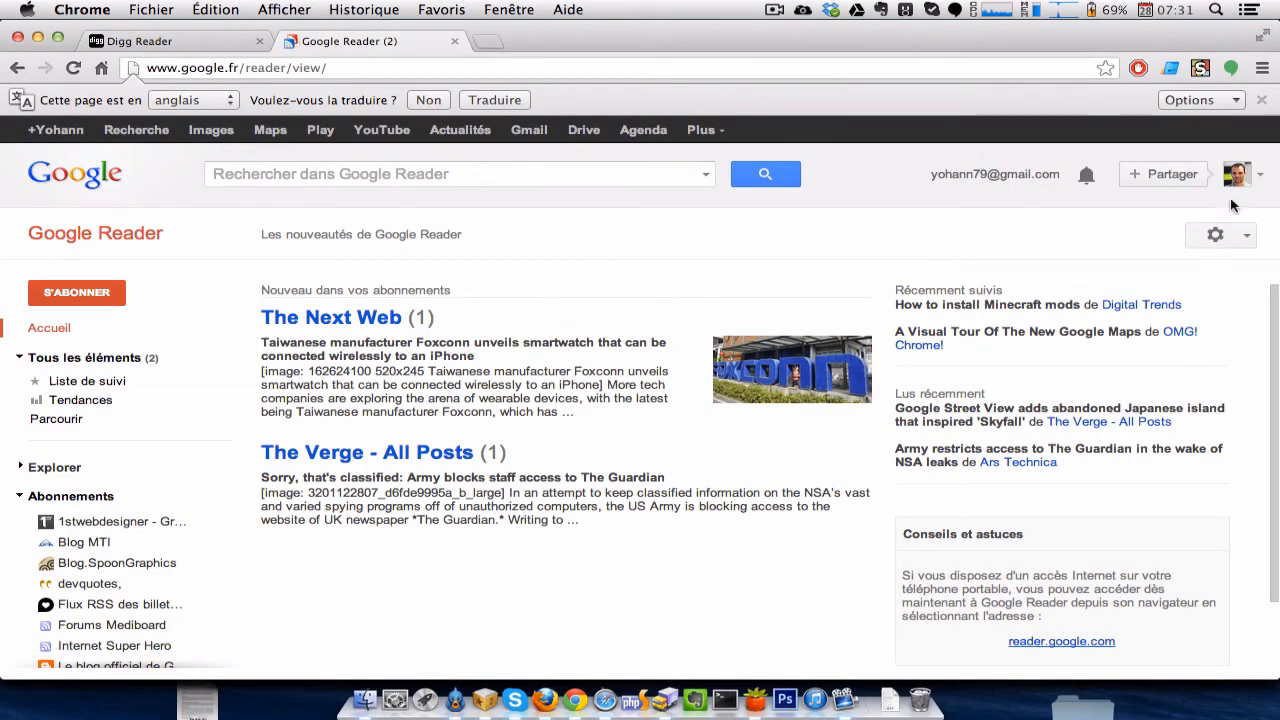
pyautogui.click(125, 524)
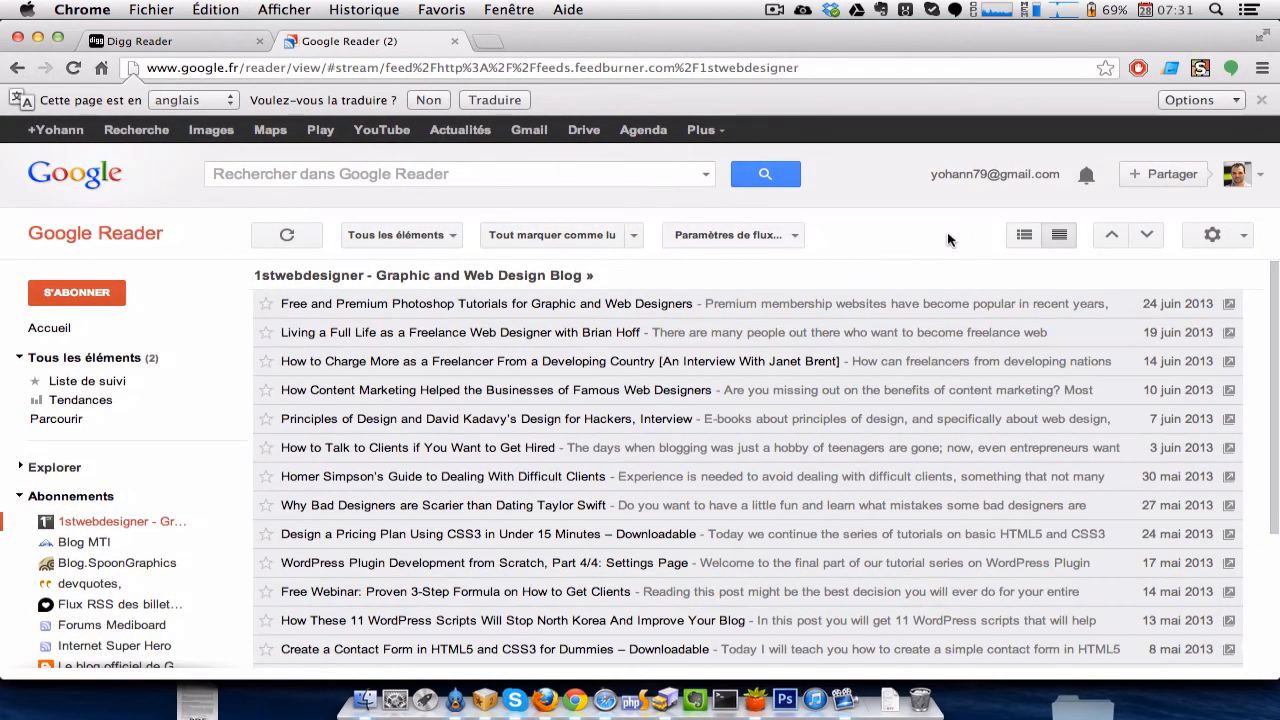
pyautogui.click(1036, 238)
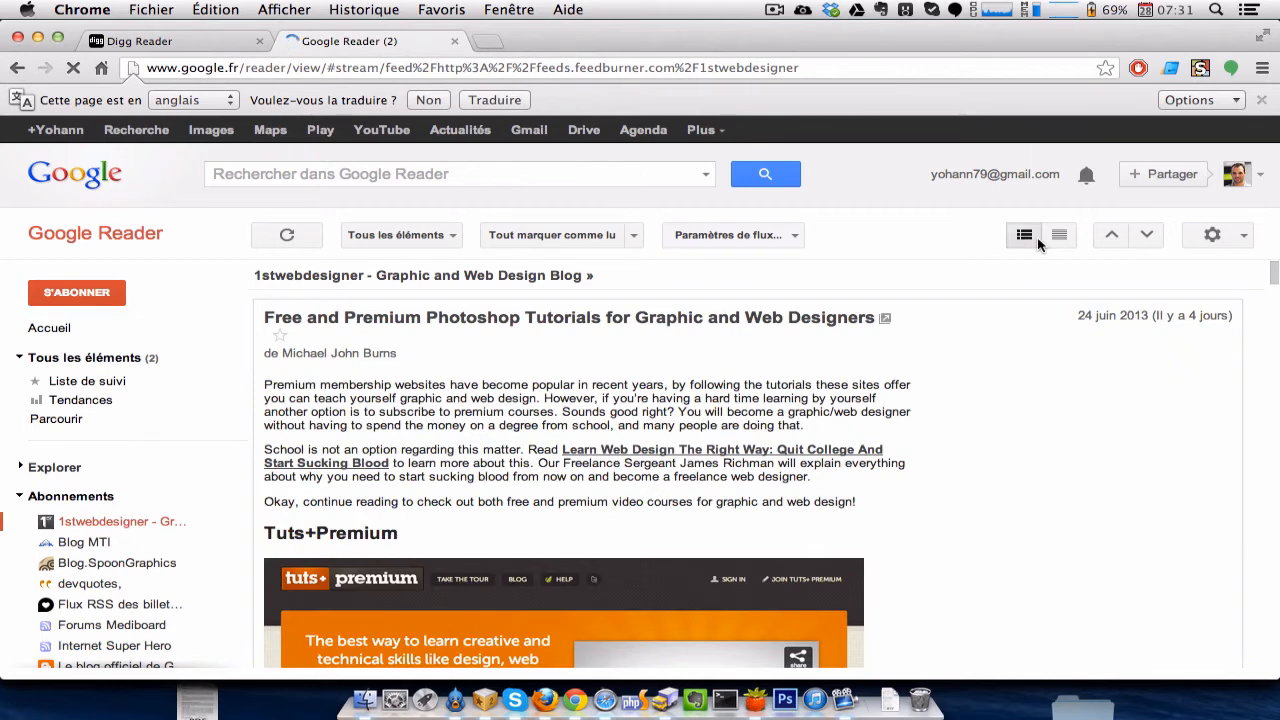
pyautogui.click(1060, 238)
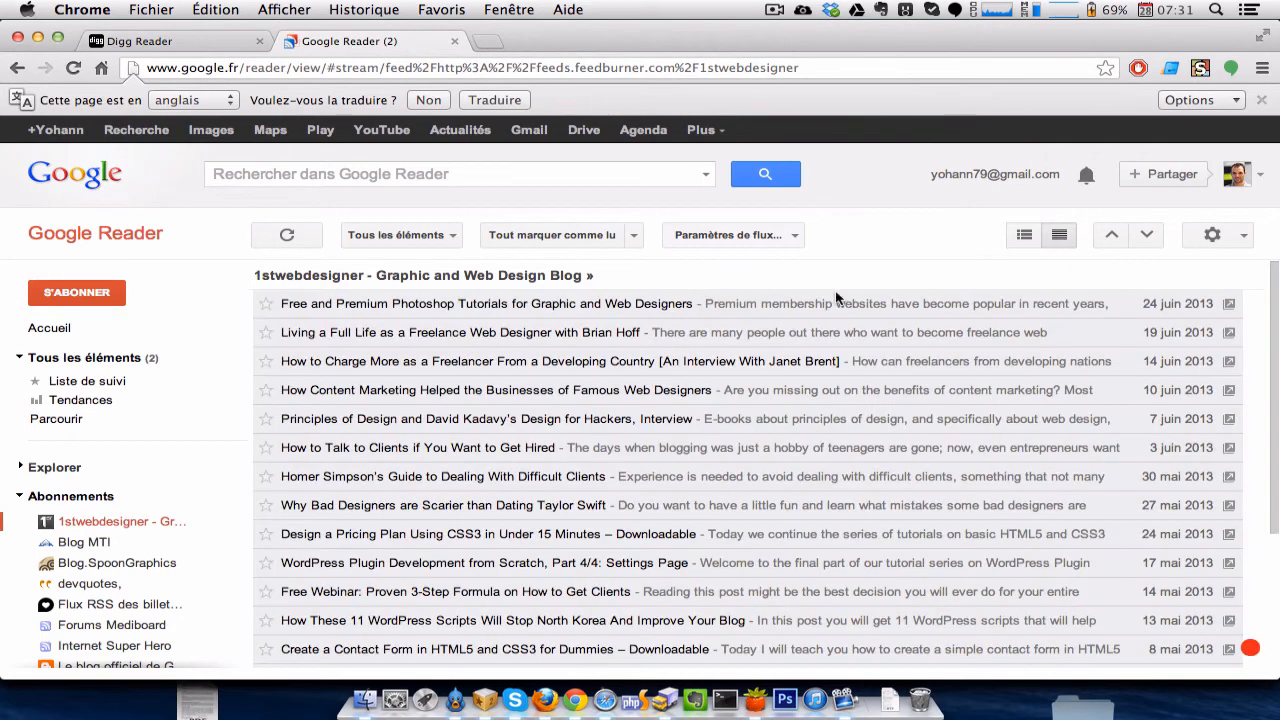
# Review the Digg Settings page from profile to account options and return to Digg Reader.
pyautogui.click(200, 41)
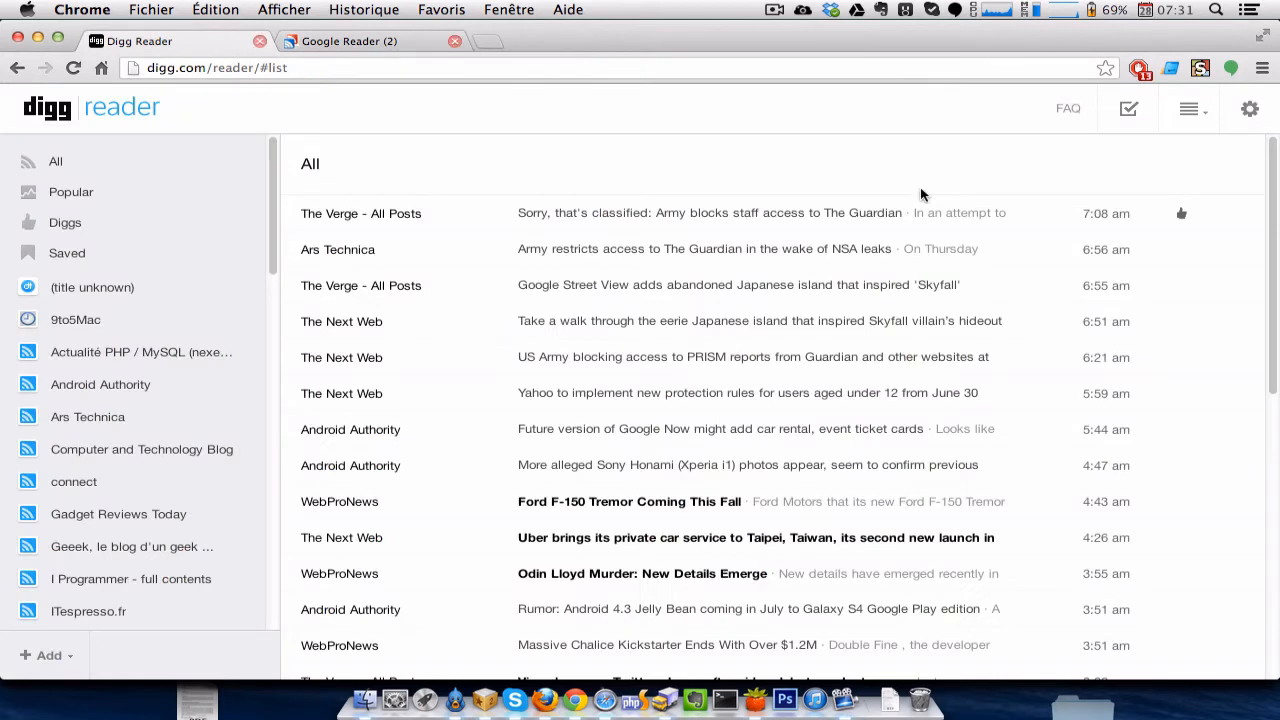
pyautogui.click(1250, 108)
pyautogui.click(1136, 160)
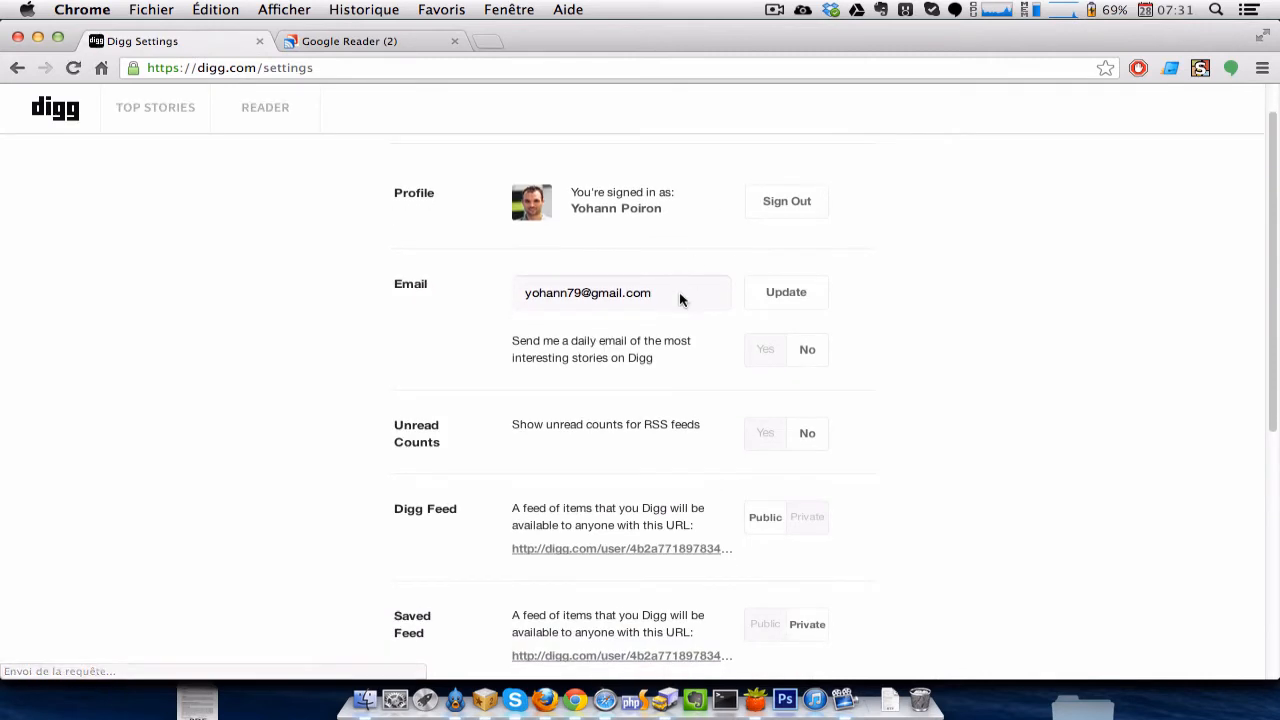
pyautogui.scroll(-5, 680, 294)
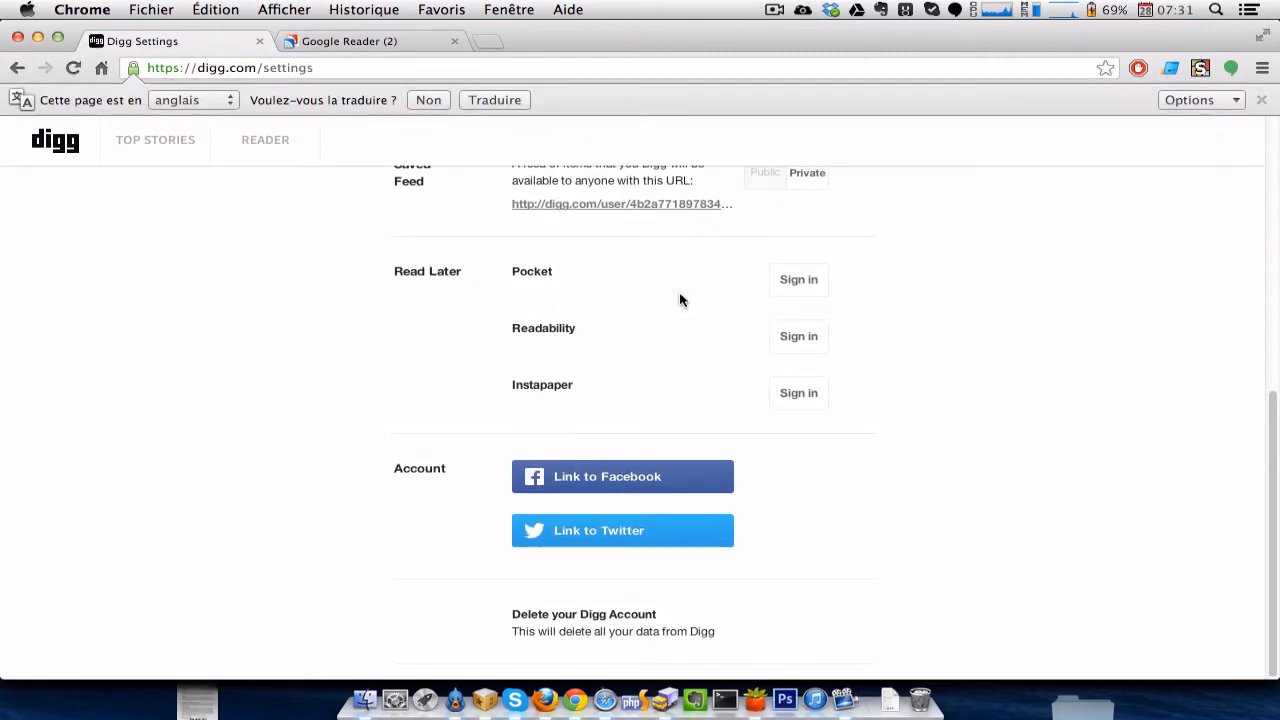
pyautogui.scroll(5, 680, 300)
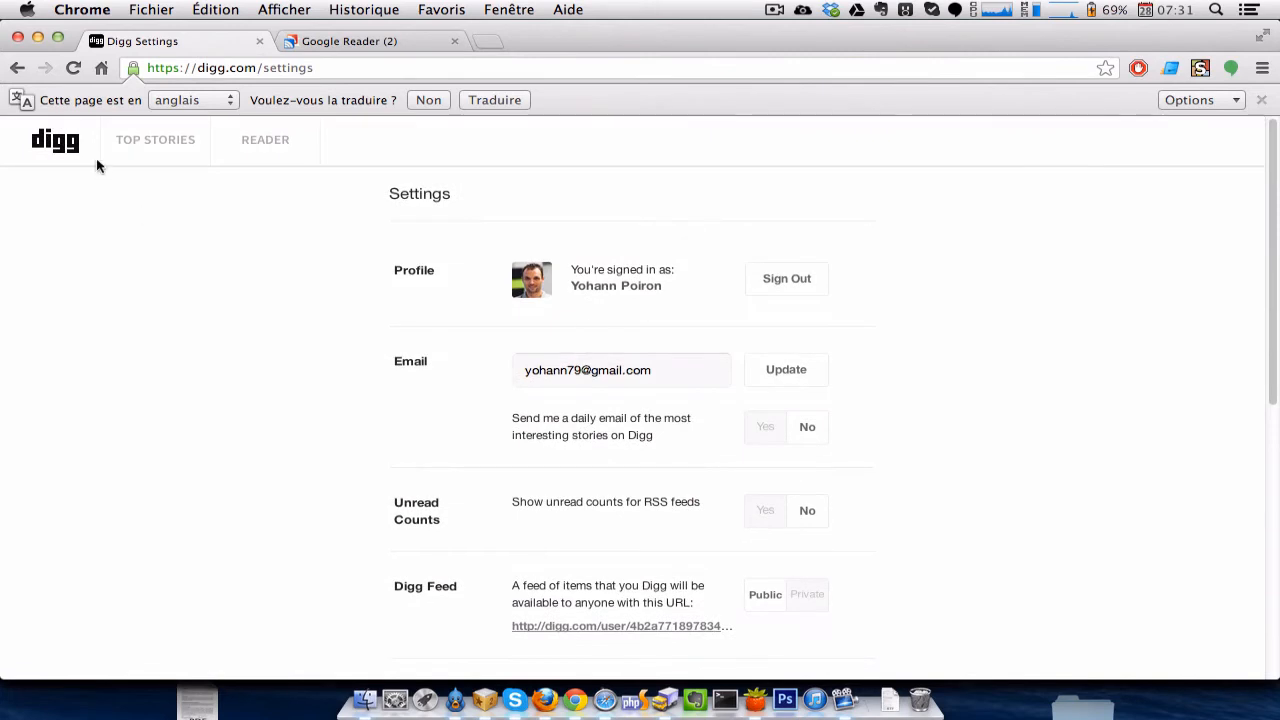
pyautogui.click(17, 68)
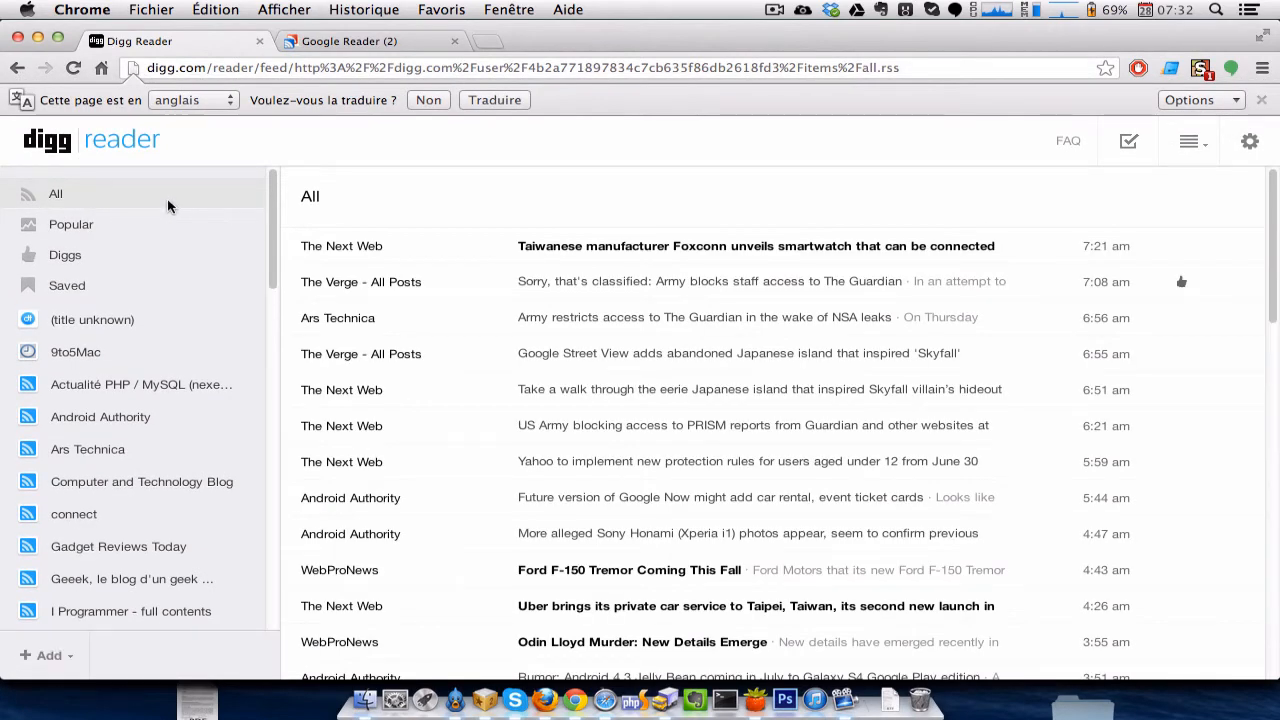
# Browse the stories in Digg Reader's All feed and return to the newest ones.
pyautogui.scroll(-15, 323, 452)
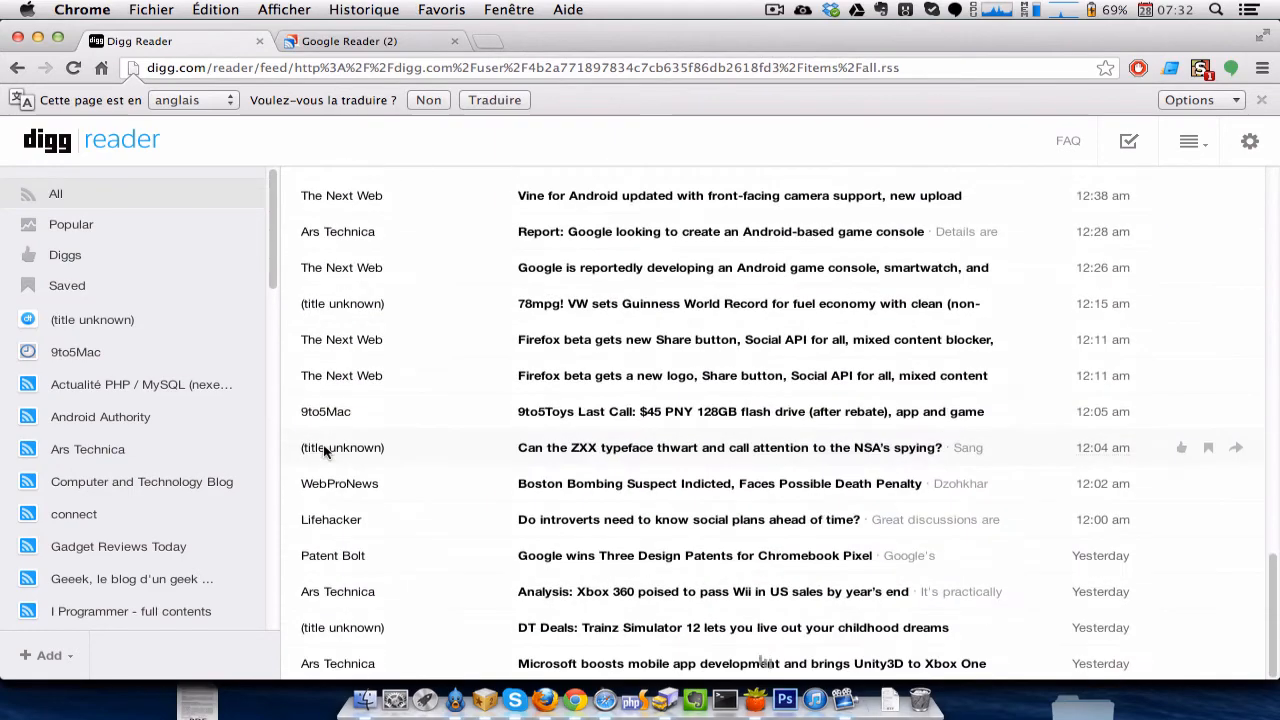
pyautogui.scroll(12, 323, 452)
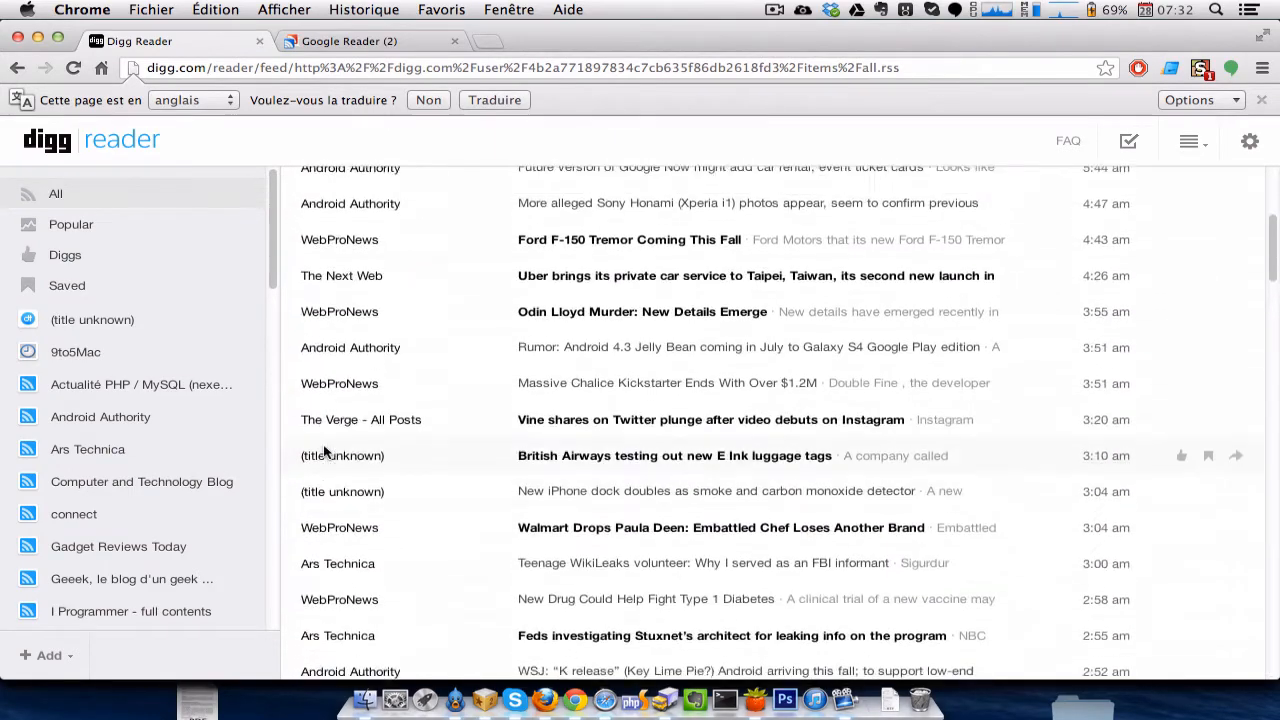
pyautogui.scroll(3, 323, 452)
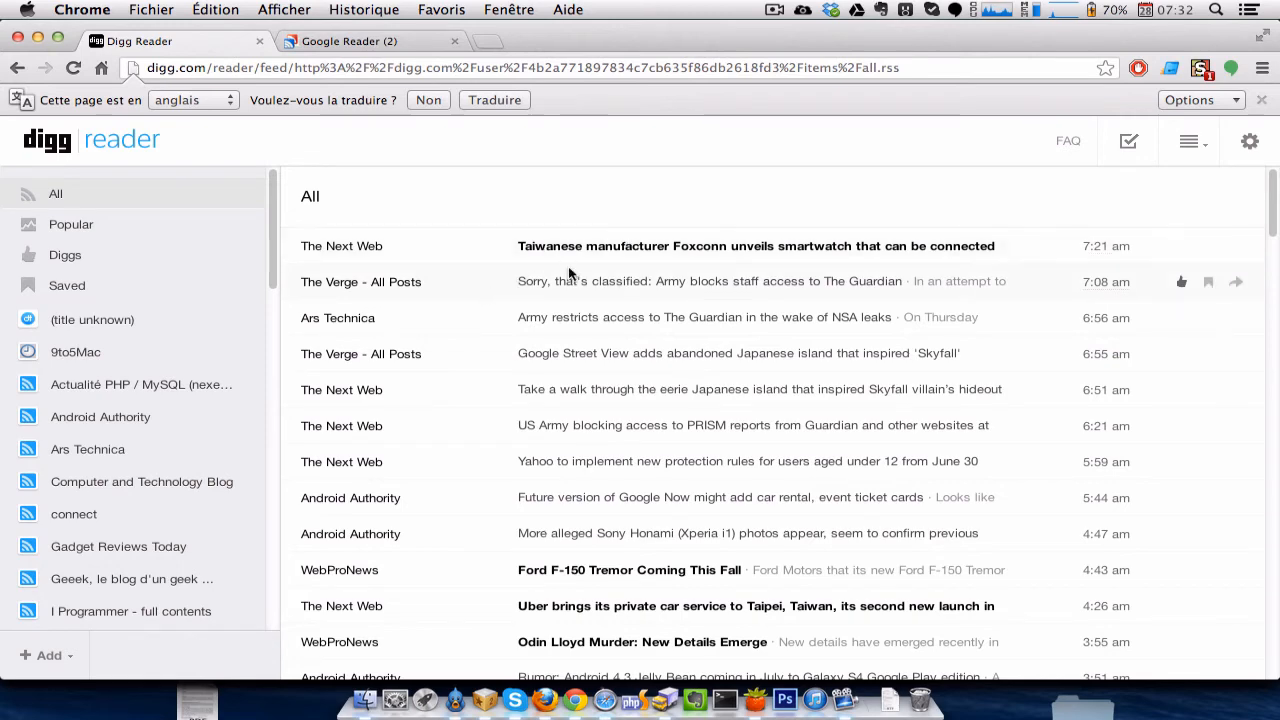
# Go through the Popular, Diggs and Saved sections of Digg Reader and look over the saved stories.
pyautogui.click(152, 232)
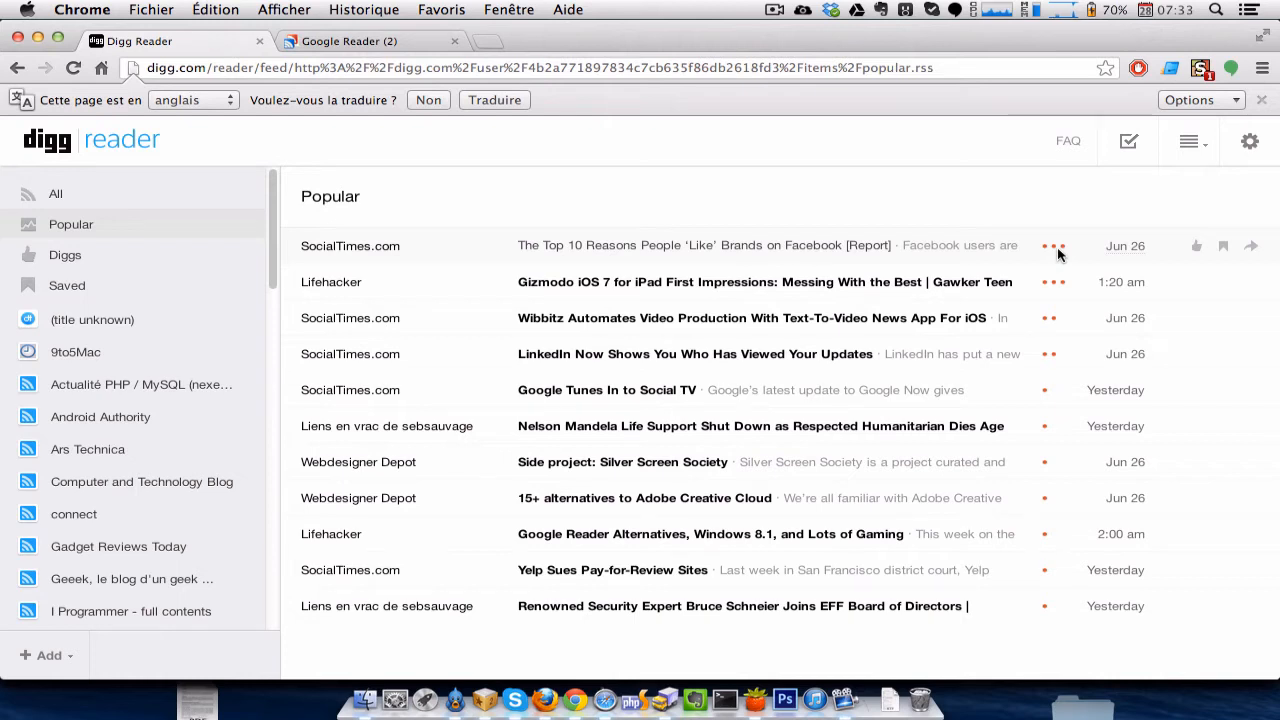
pyautogui.click(176, 266)
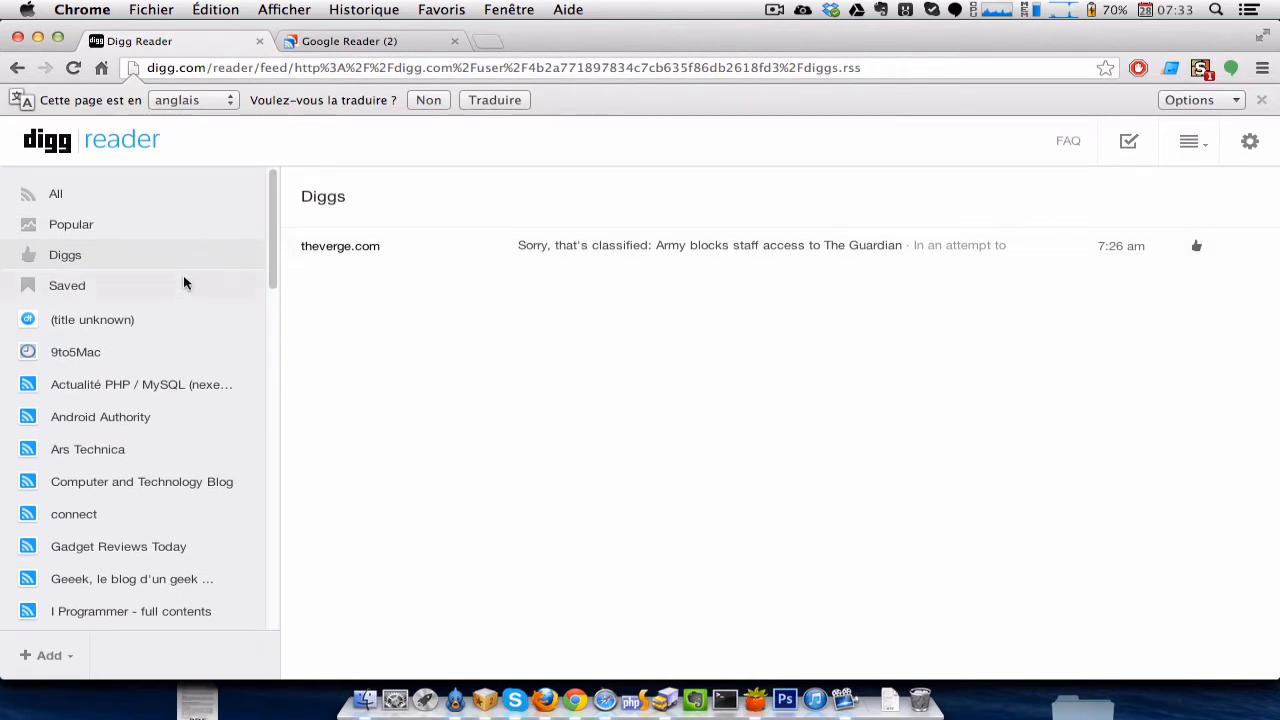
pyautogui.click(181, 288)
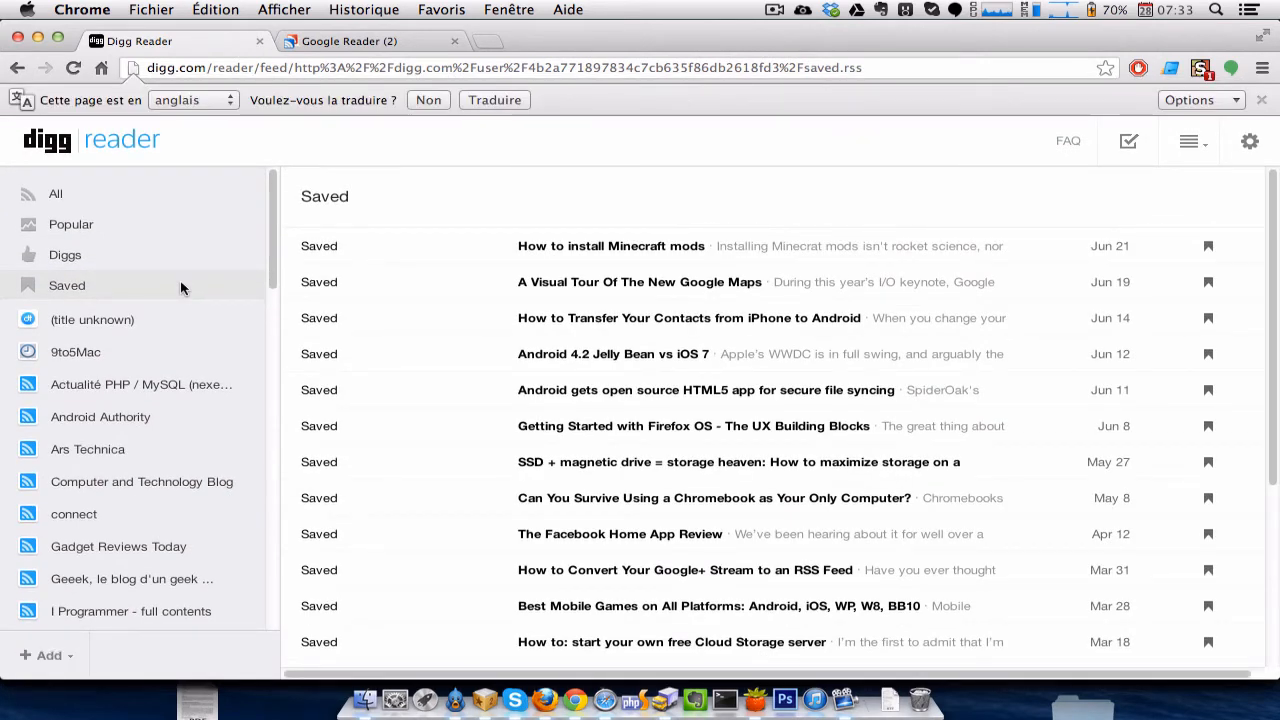
pyautogui.scroll(-5, 434, 471)
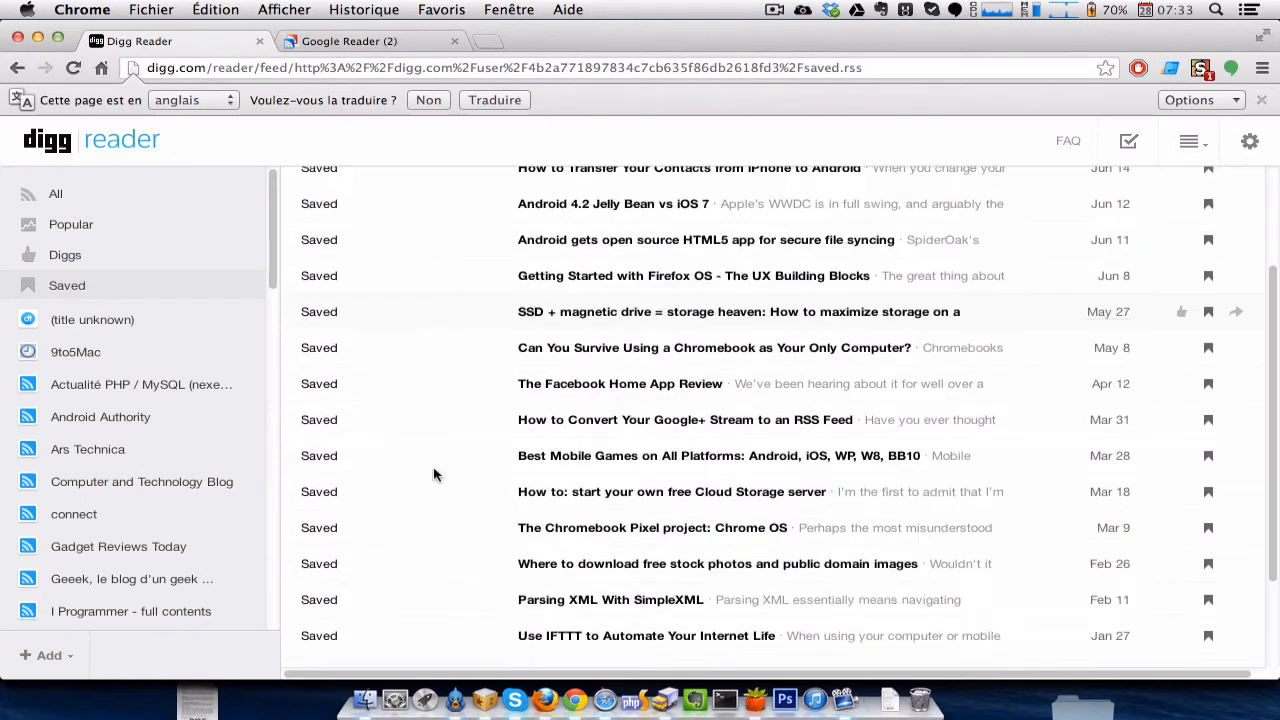
# Open the 9to5Mac feed, skim its stories back to the newest, and look through the full list of subscriptions.
pyautogui.scroll(5, 434, 474)
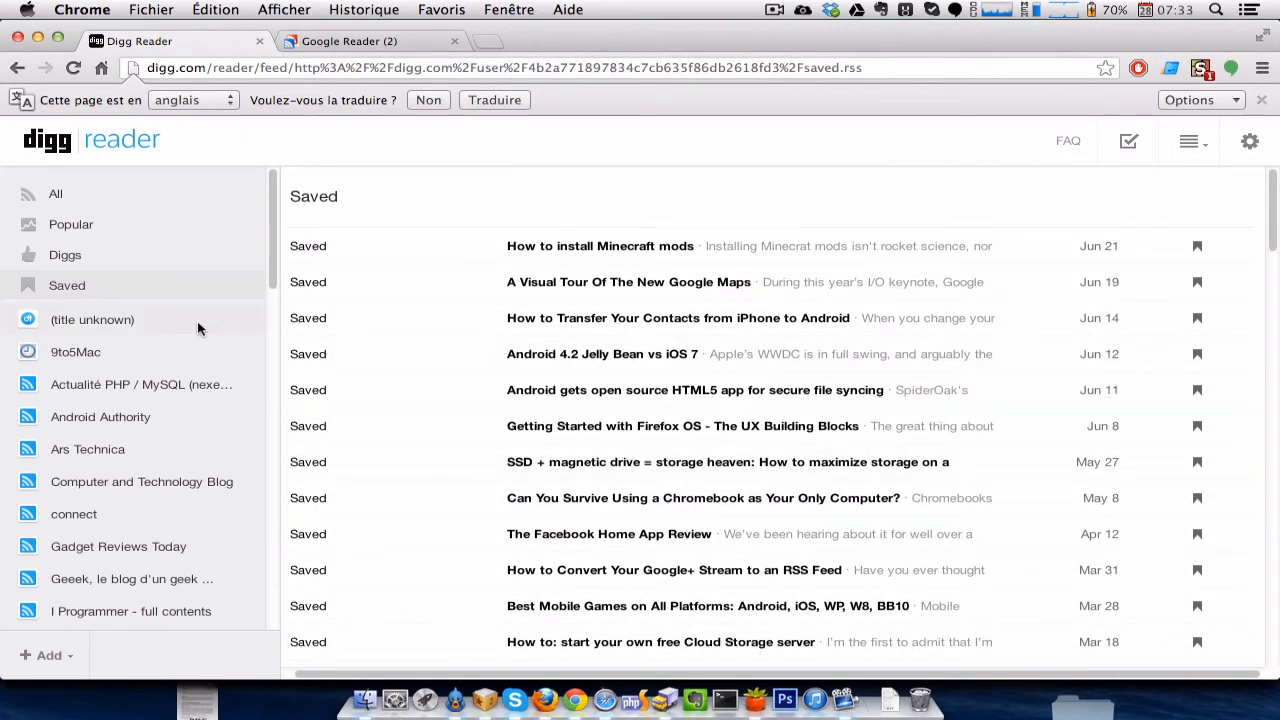
pyautogui.click(176, 364)
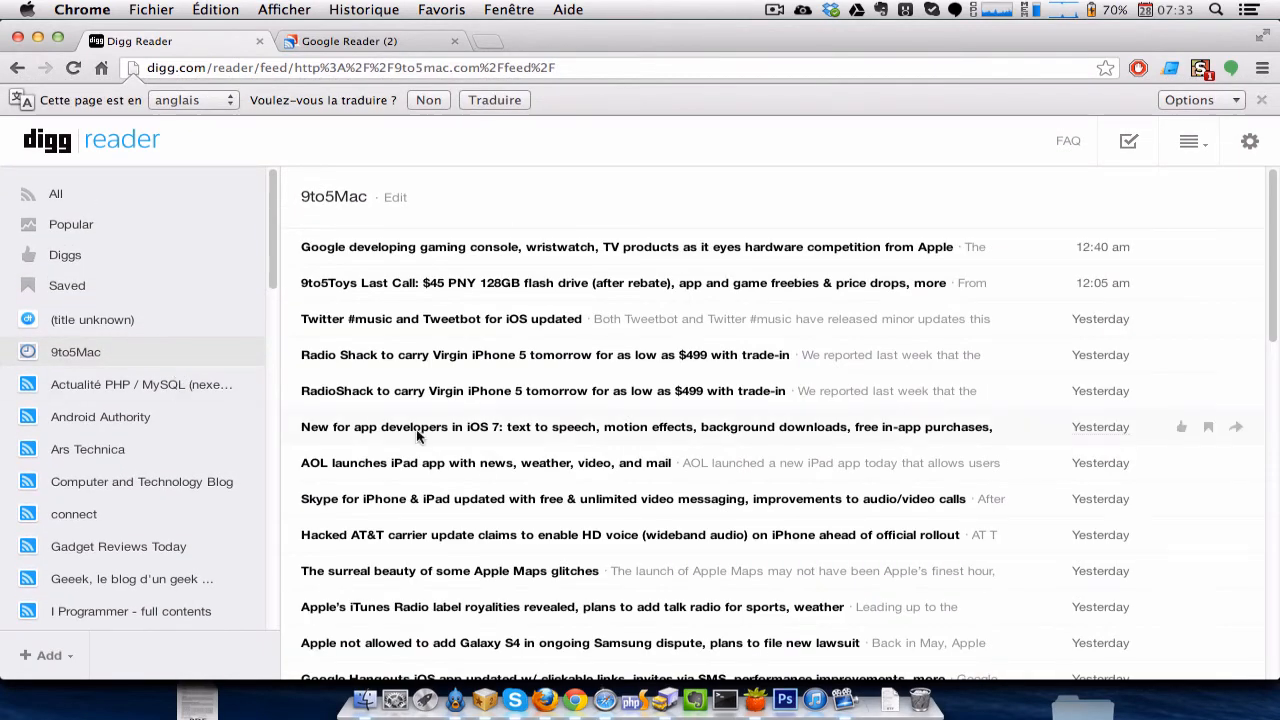
pyautogui.scroll(-10, 418, 437)
pyautogui.scroll(-5, 418, 437)
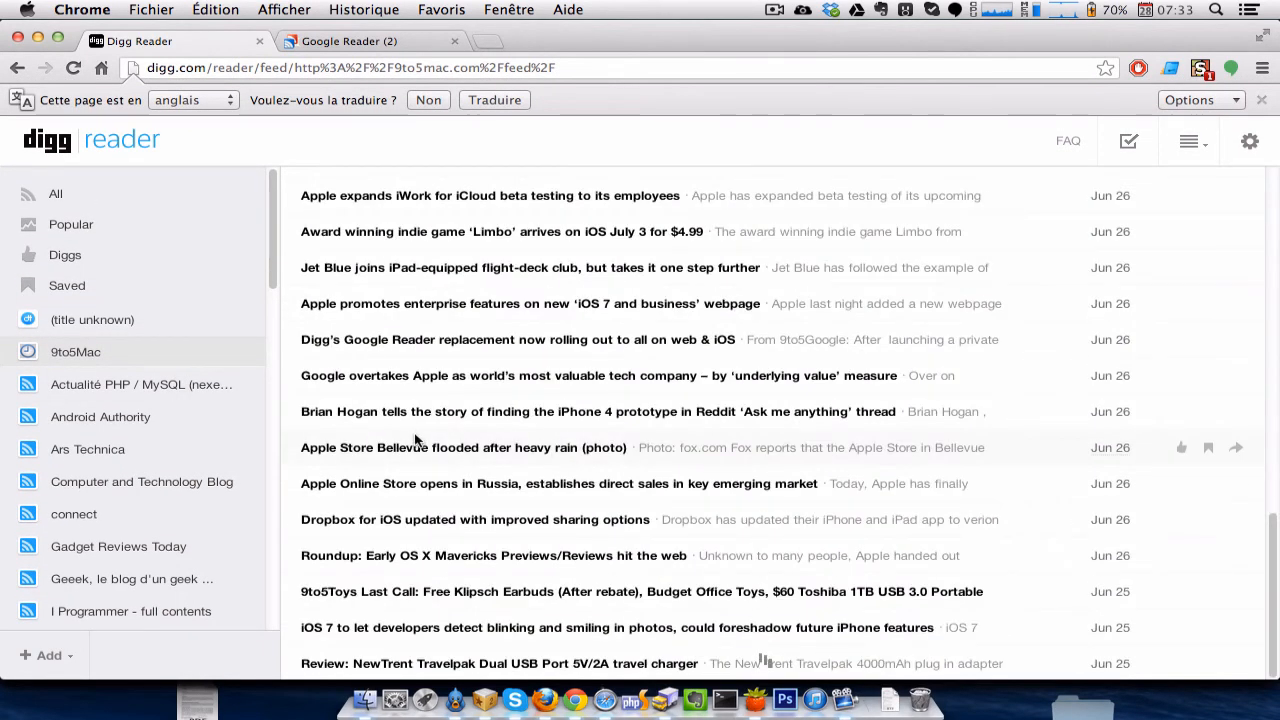
pyautogui.scroll(-4, 416, 429)
pyautogui.scroll(15, 470, 318)
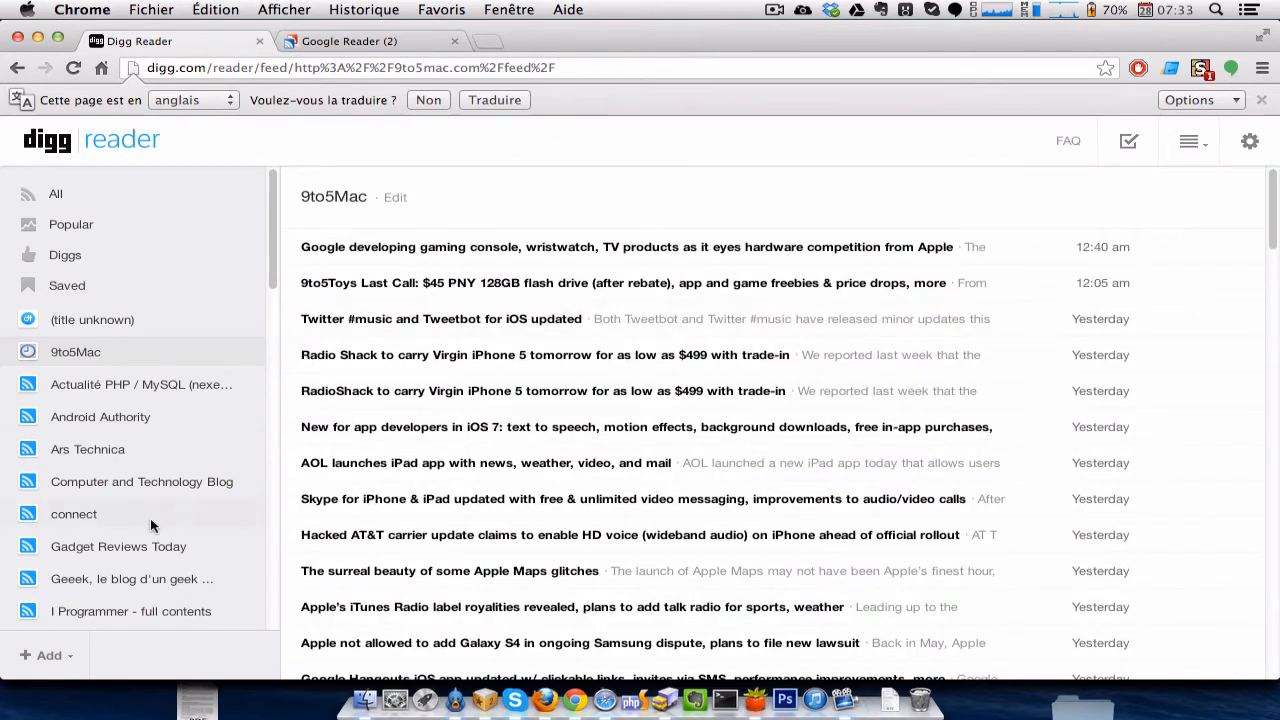
pyautogui.scroll(-1, 185, 441)
pyautogui.scroll(-10, 185, 440)
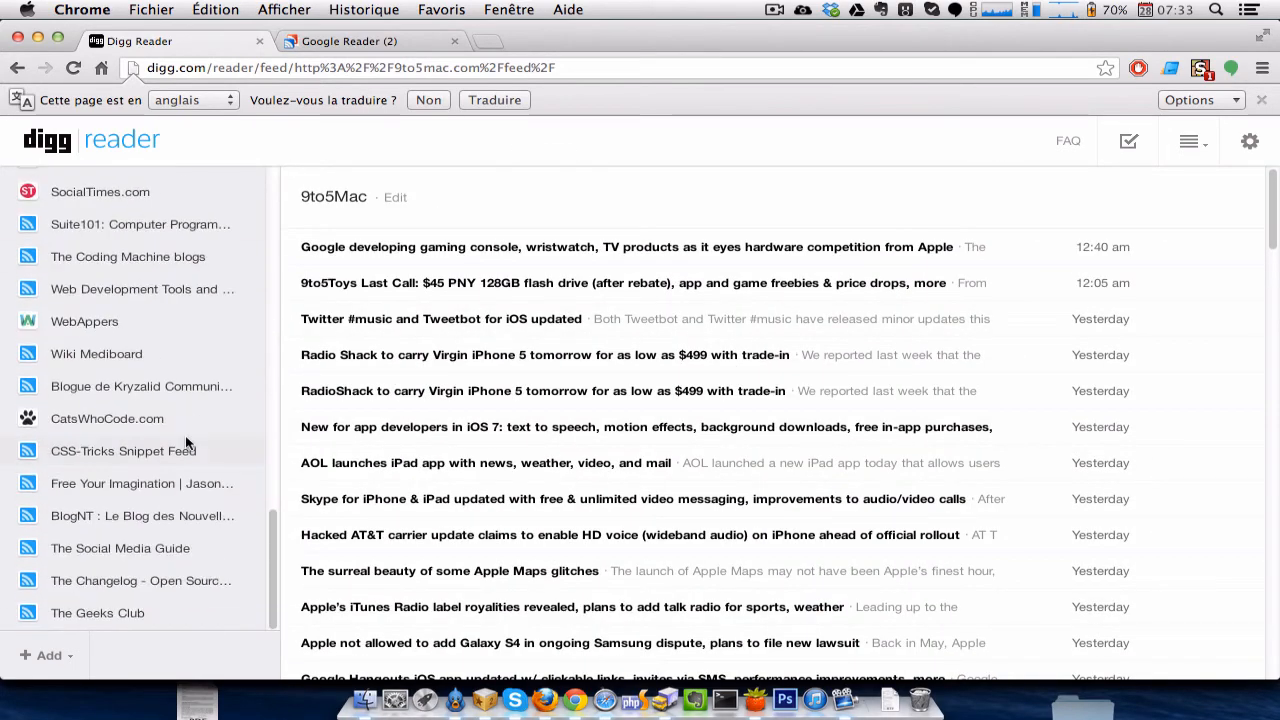
pyautogui.scroll(15, 185, 440)
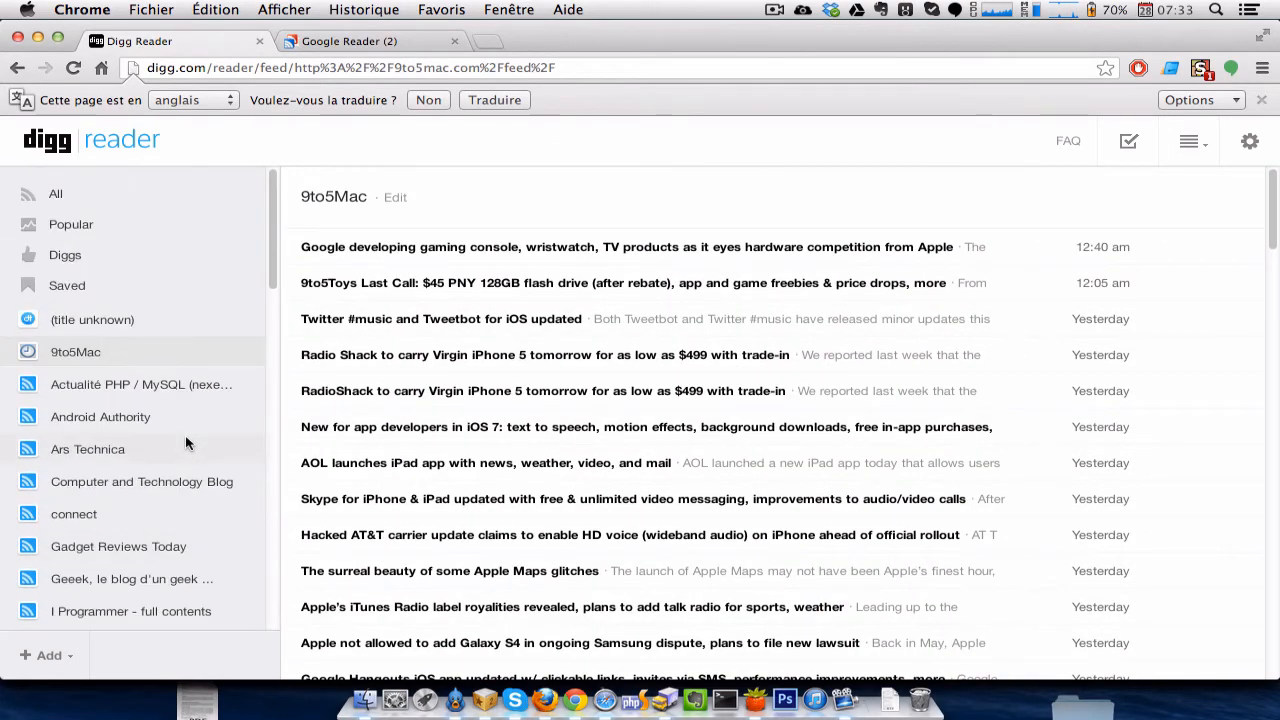
# Browse the Technology category of suggested feeds, add Gizmodo to the subscriptions and open its feed.
pyautogui.click(50, 655)
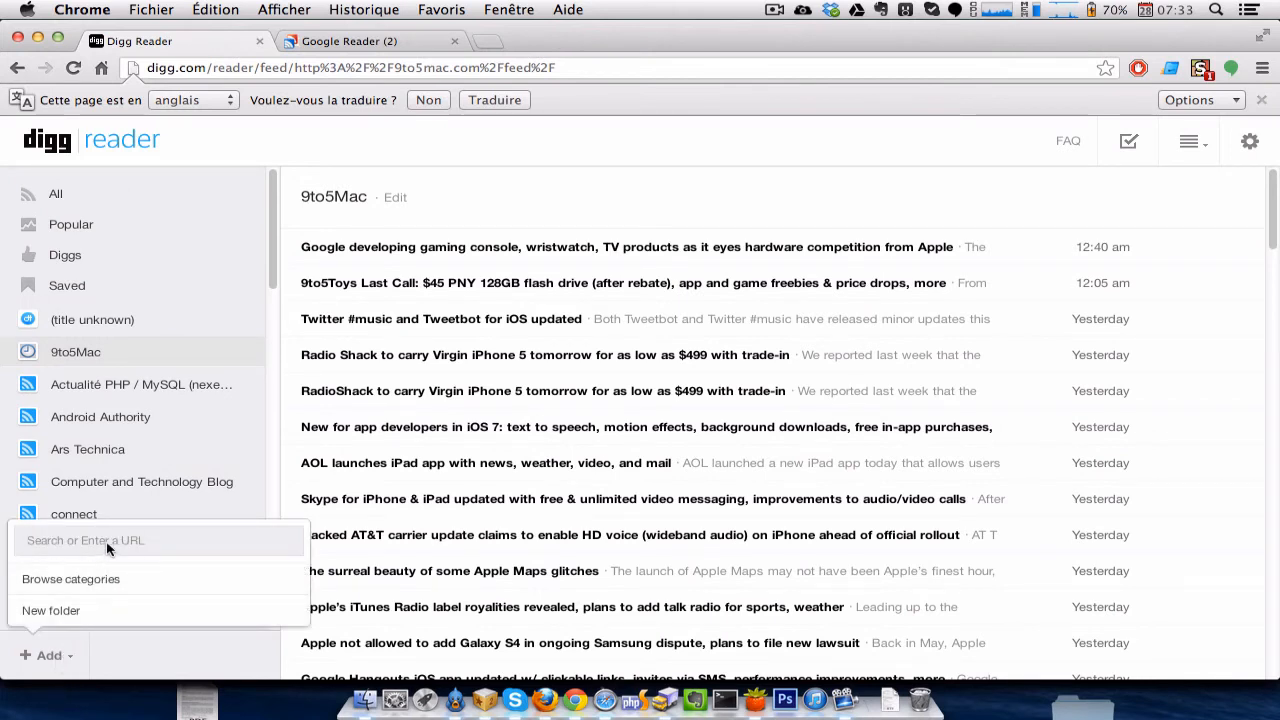
pyautogui.click(222, 581)
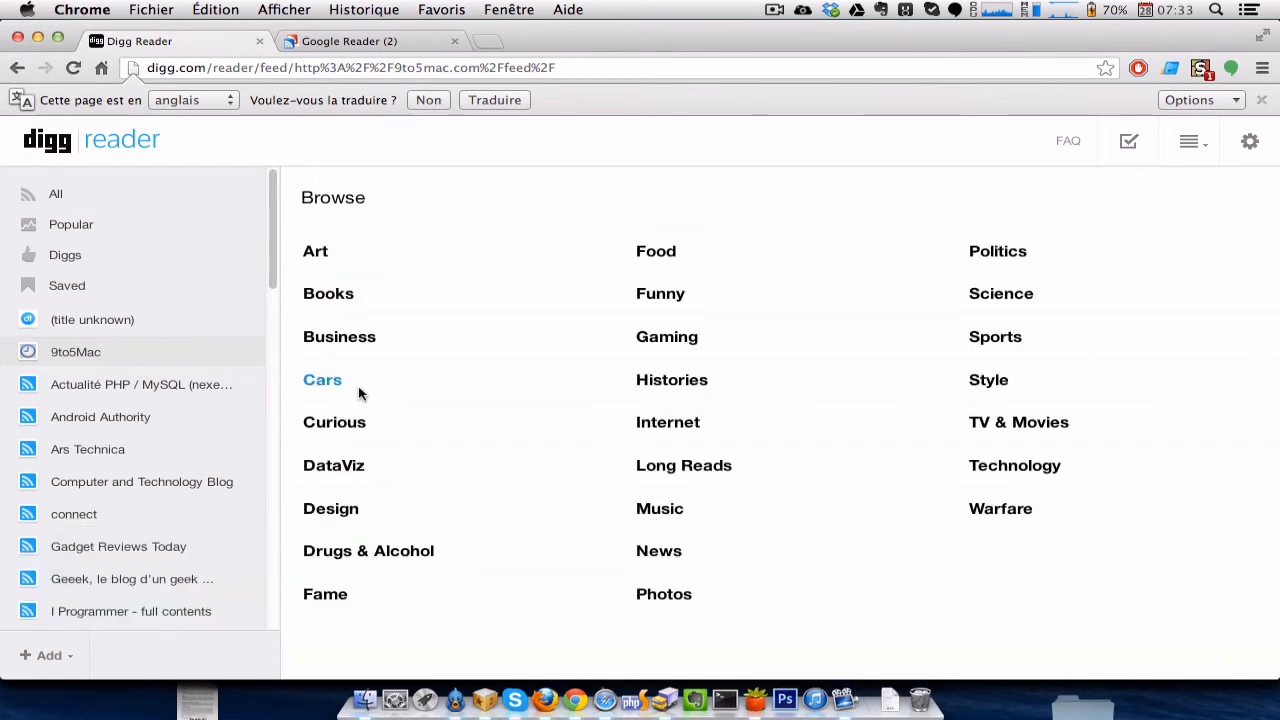
pyautogui.click(997, 466)
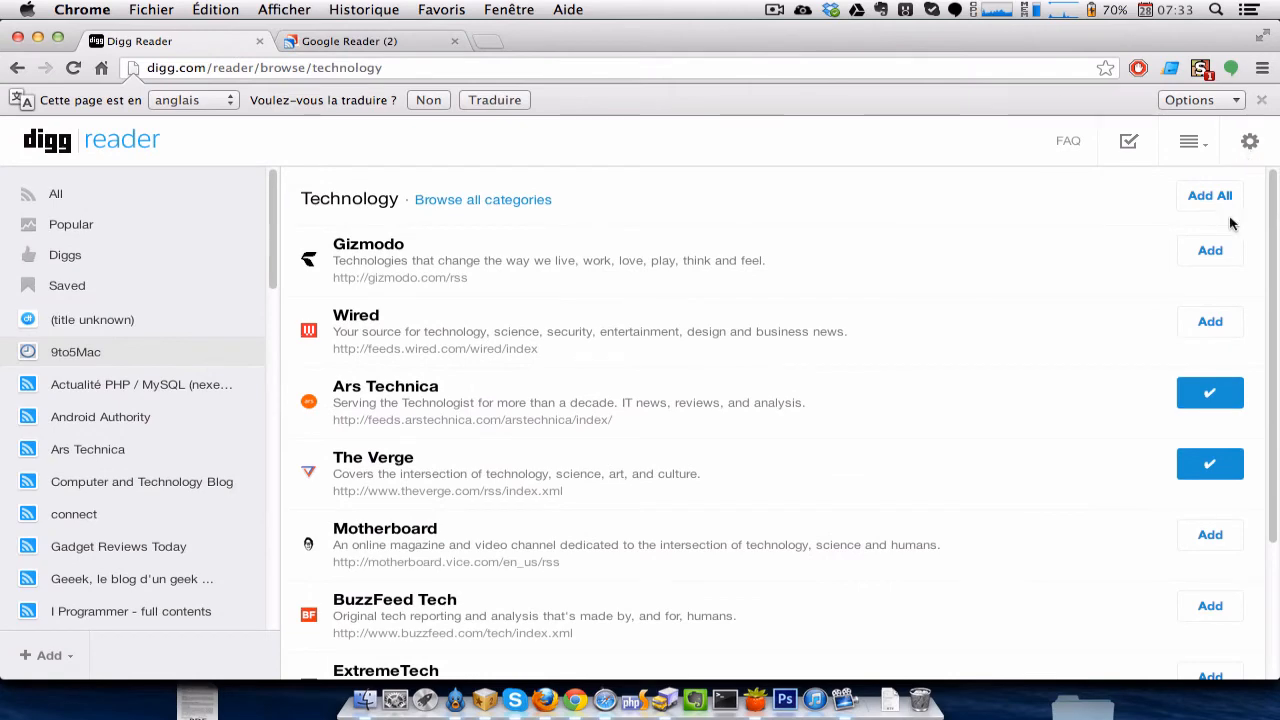
pyautogui.scroll(-4, 1188, 309)
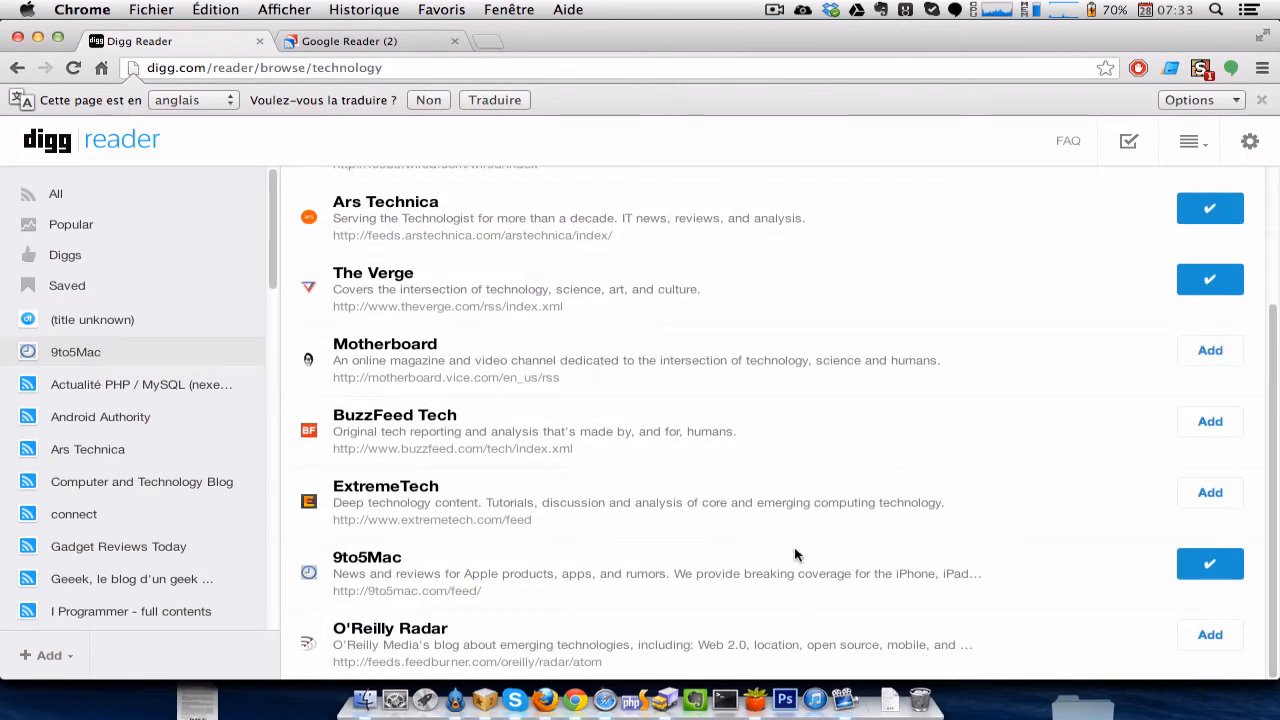
pyautogui.scroll(4, 795, 555)
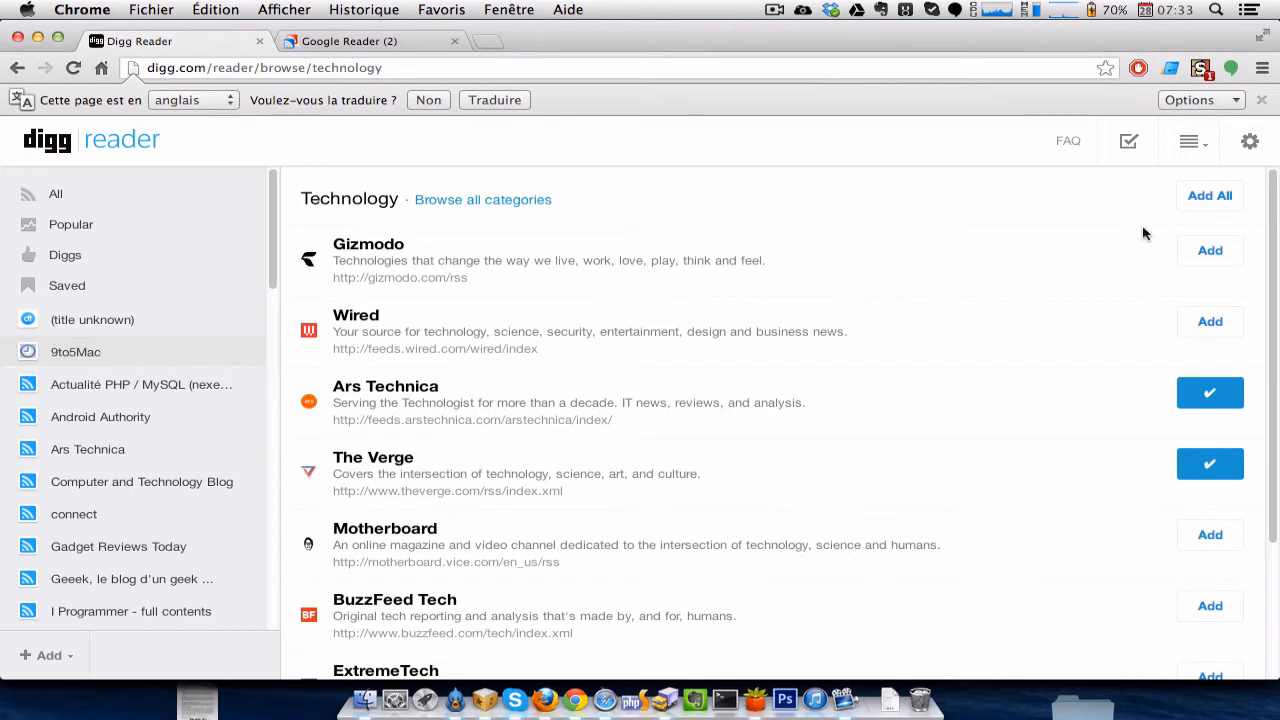
pyautogui.click(1209, 252)
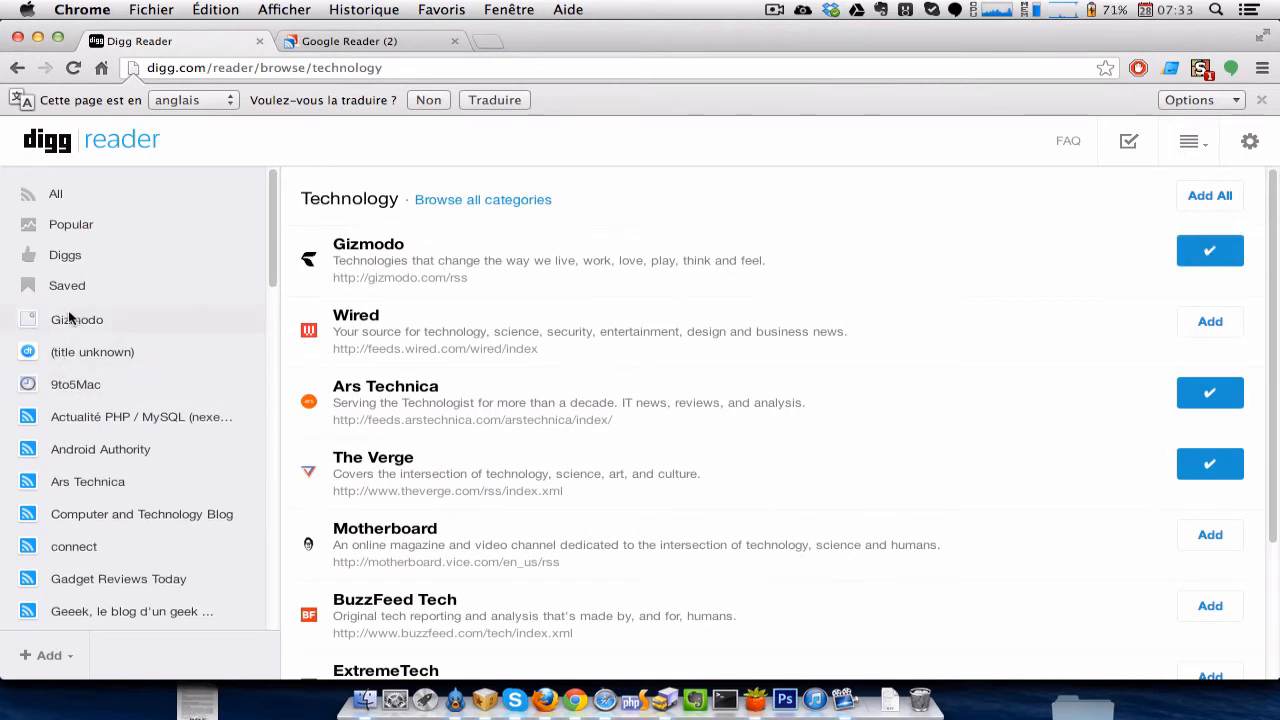
pyautogui.click(69, 318)
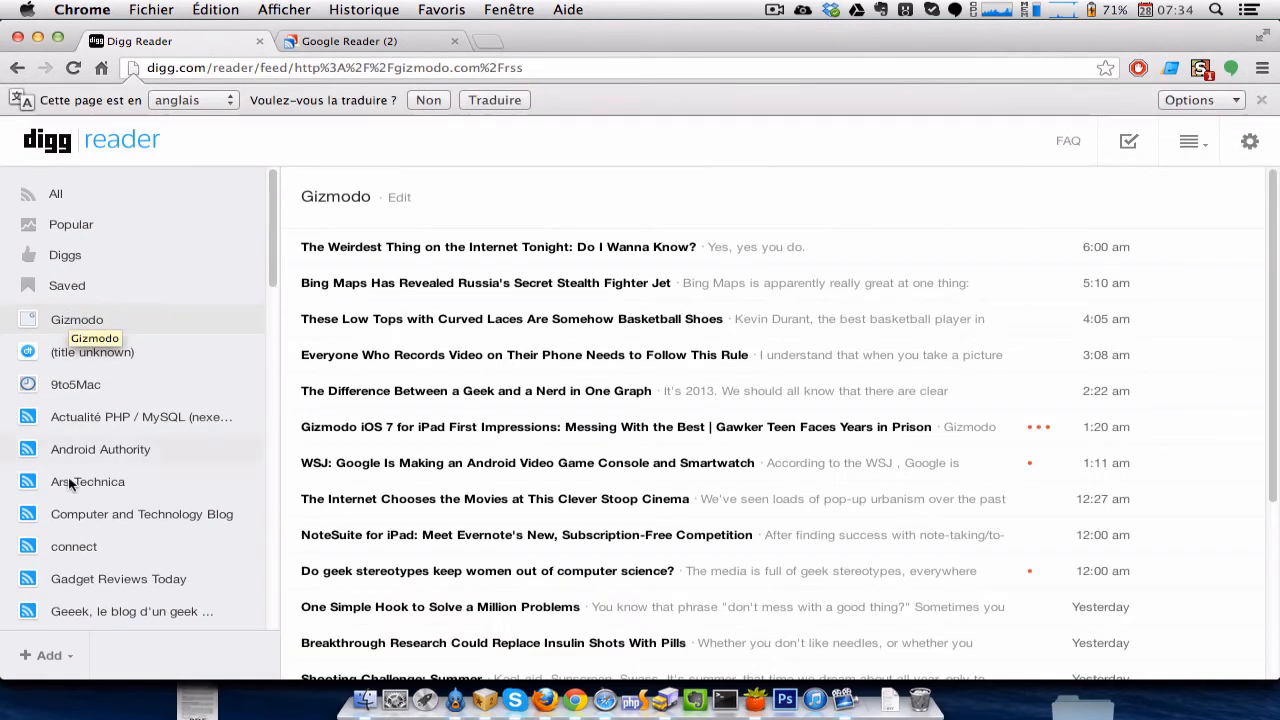
# Create a folder named Mobile, move the Android Authority feed into it and open the folder.
pyautogui.click(40, 664)
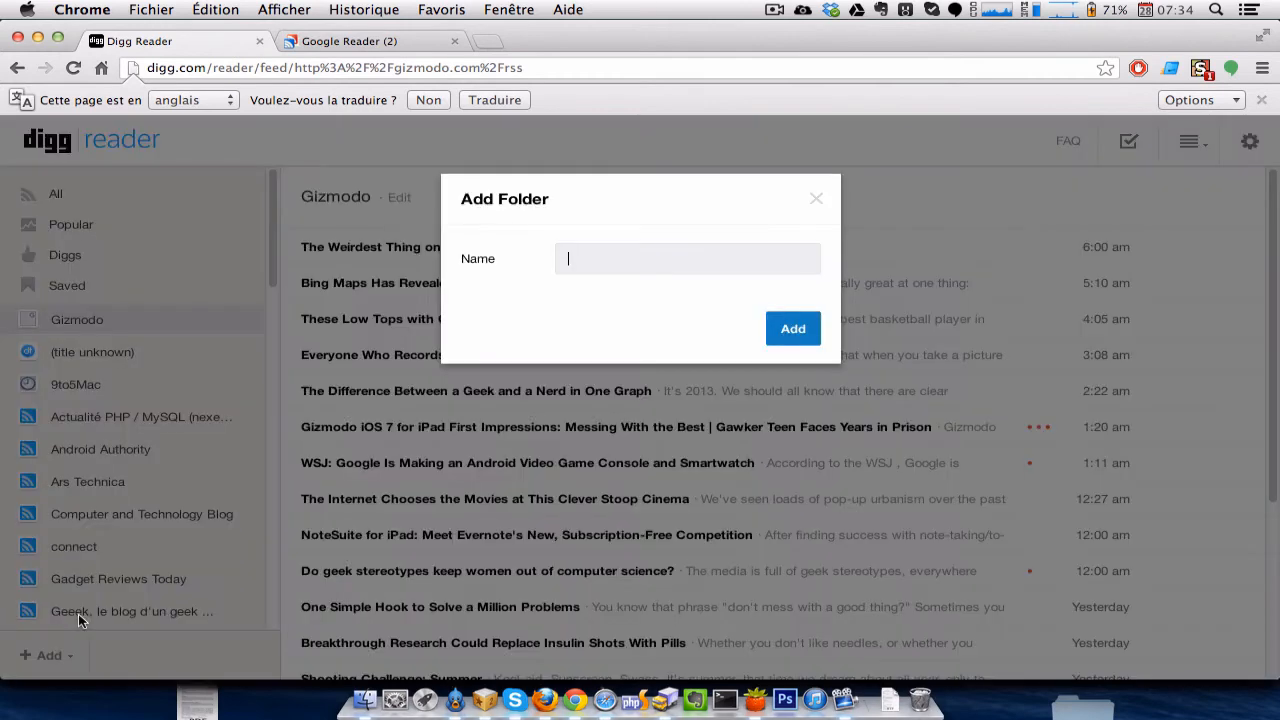
pyautogui.click(74, 612)
pyautogui.write('Mobile')
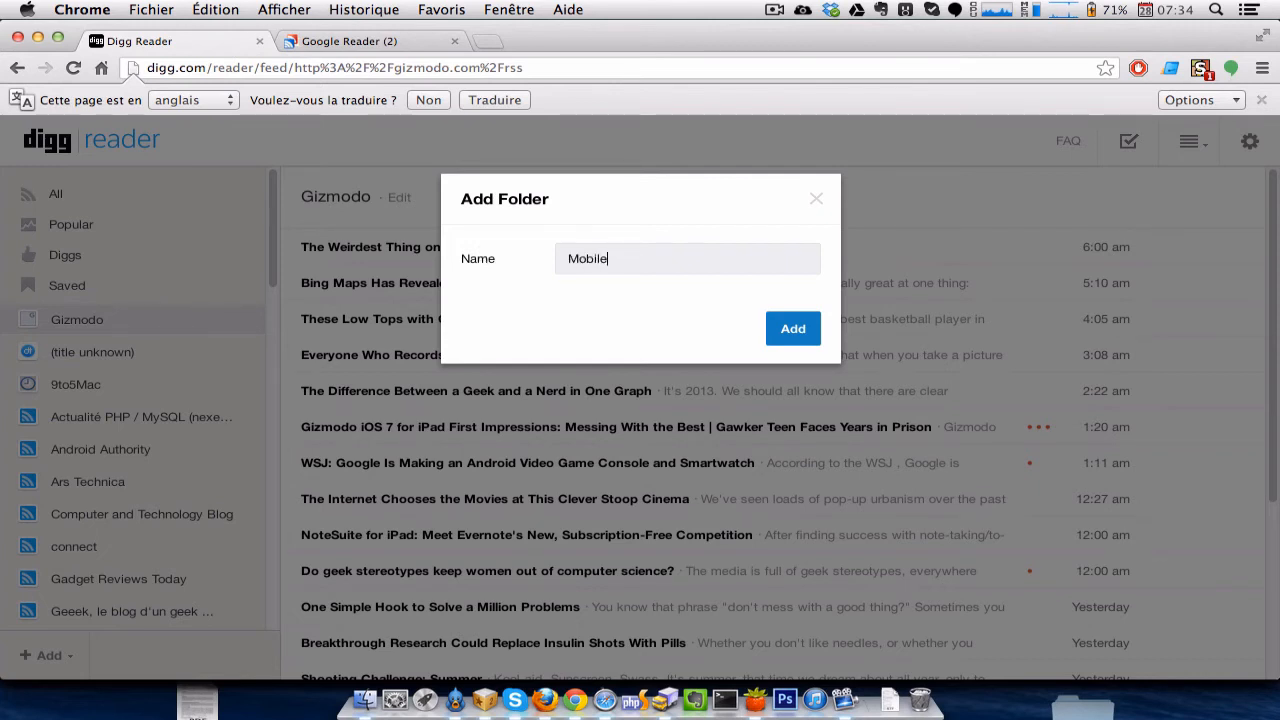
pyautogui.click(791, 334)
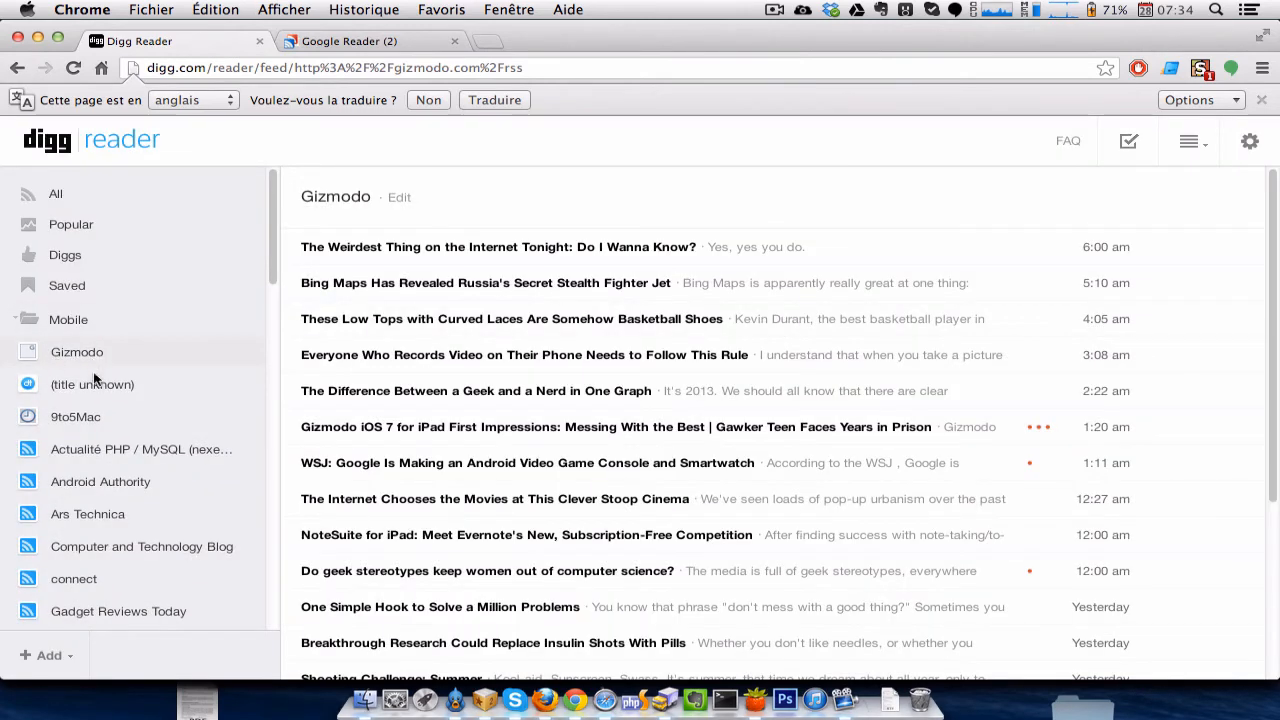
pyautogui.moveTo(96, 474); pyautogui.dragTo(63, 332)
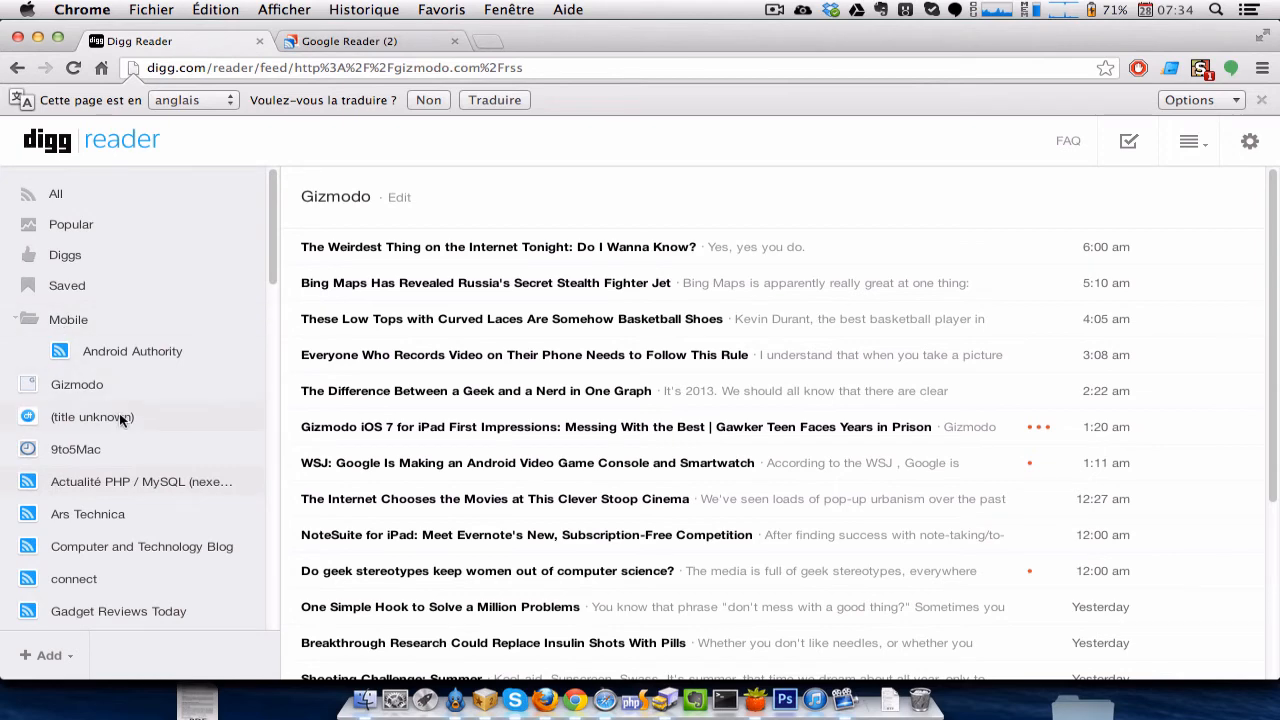
pyautogui.click(96, 314)
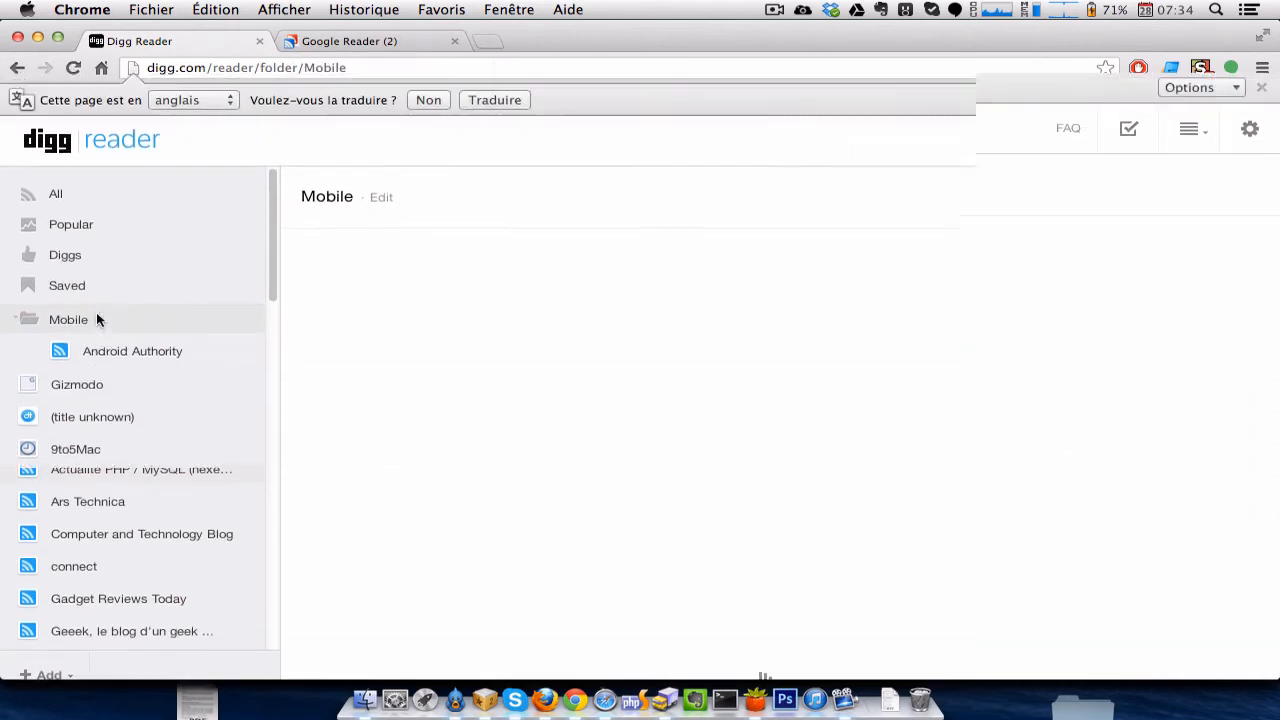
# Move the Android Authority feed out of the Mobile folder and delete the folder.
pyautogui.moveTo(92, 372); pyautogui.dragTo(79, 406)
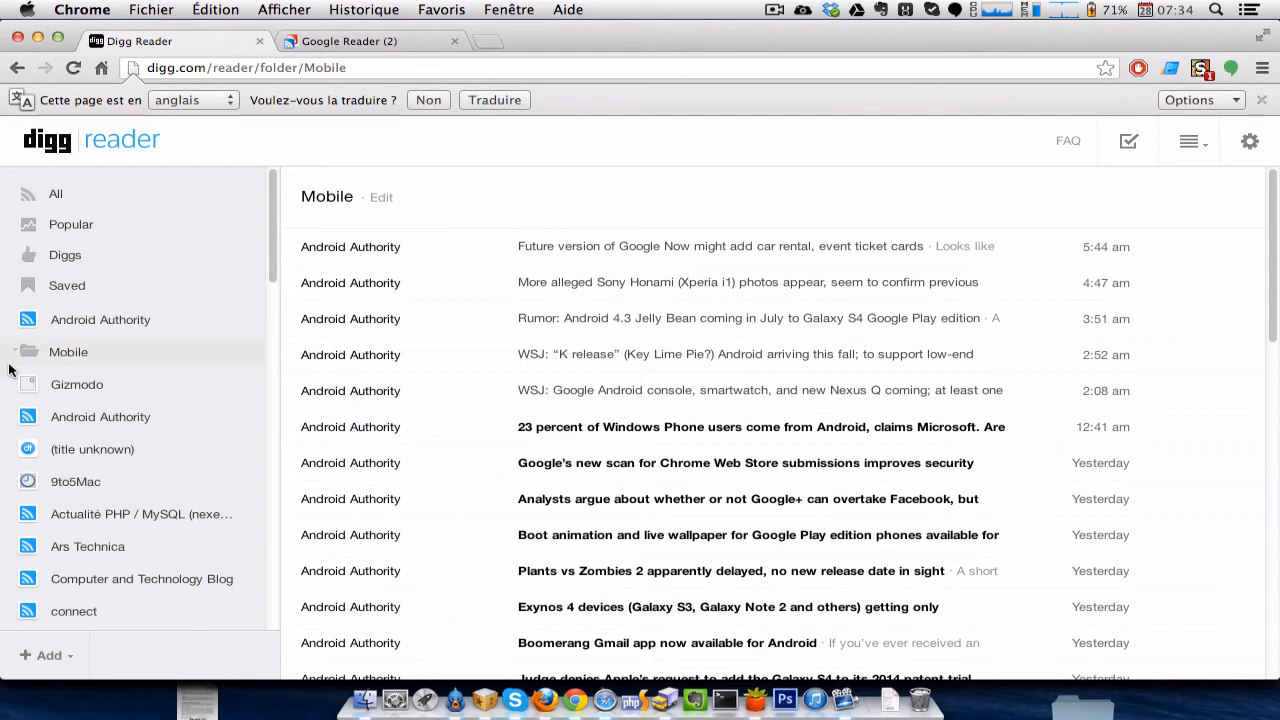
pyautogui.click(60, 350)
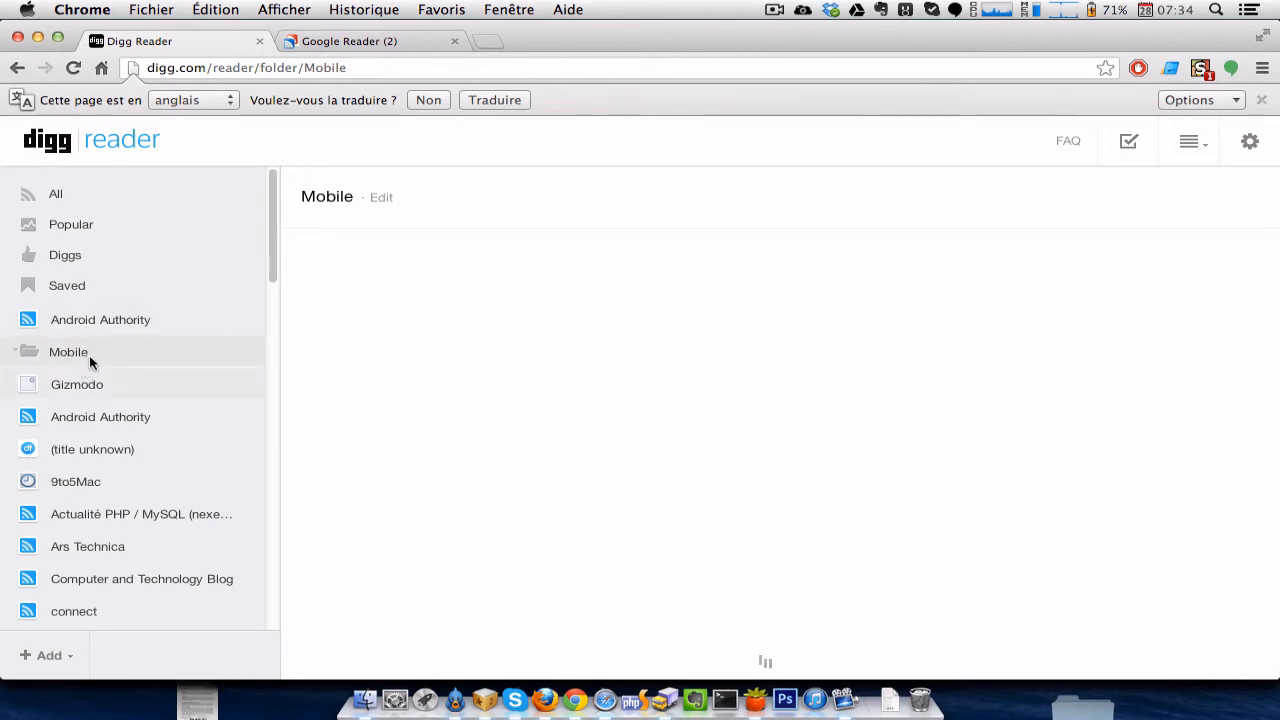
pyautogui.click(374, 197)
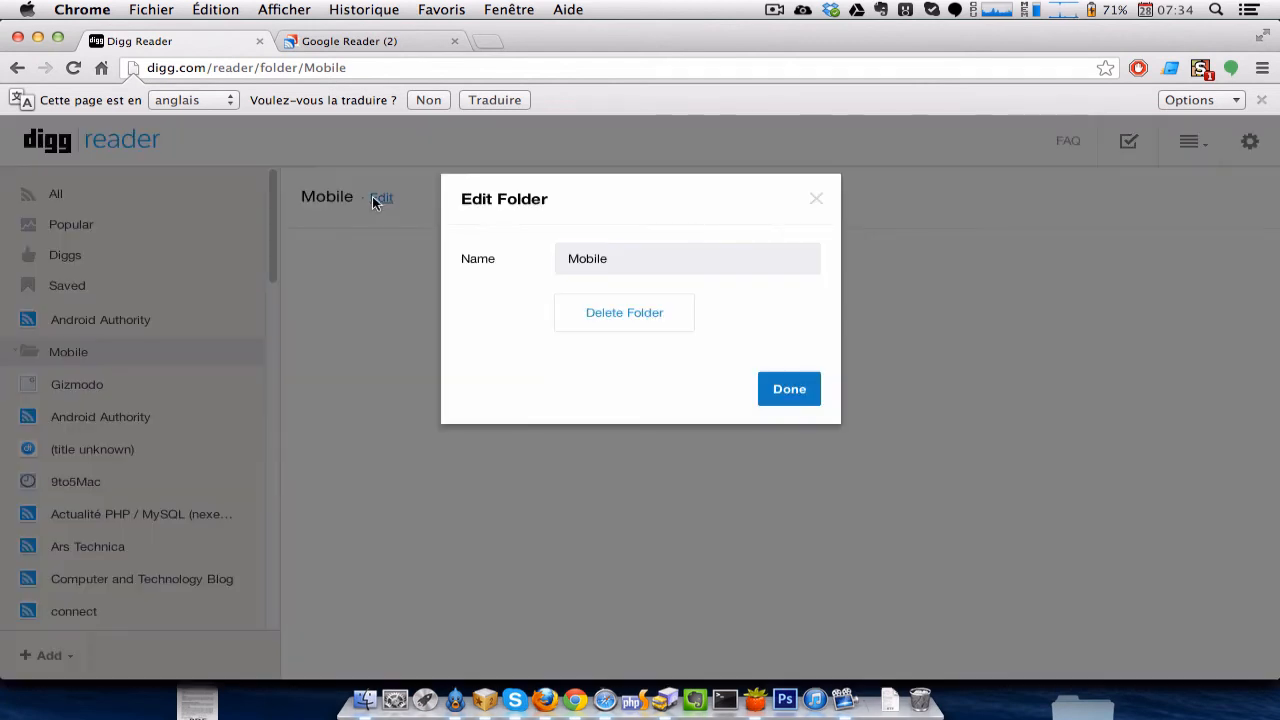
pyautogui.click(640, 313)
pyautogui.click(790, 262)
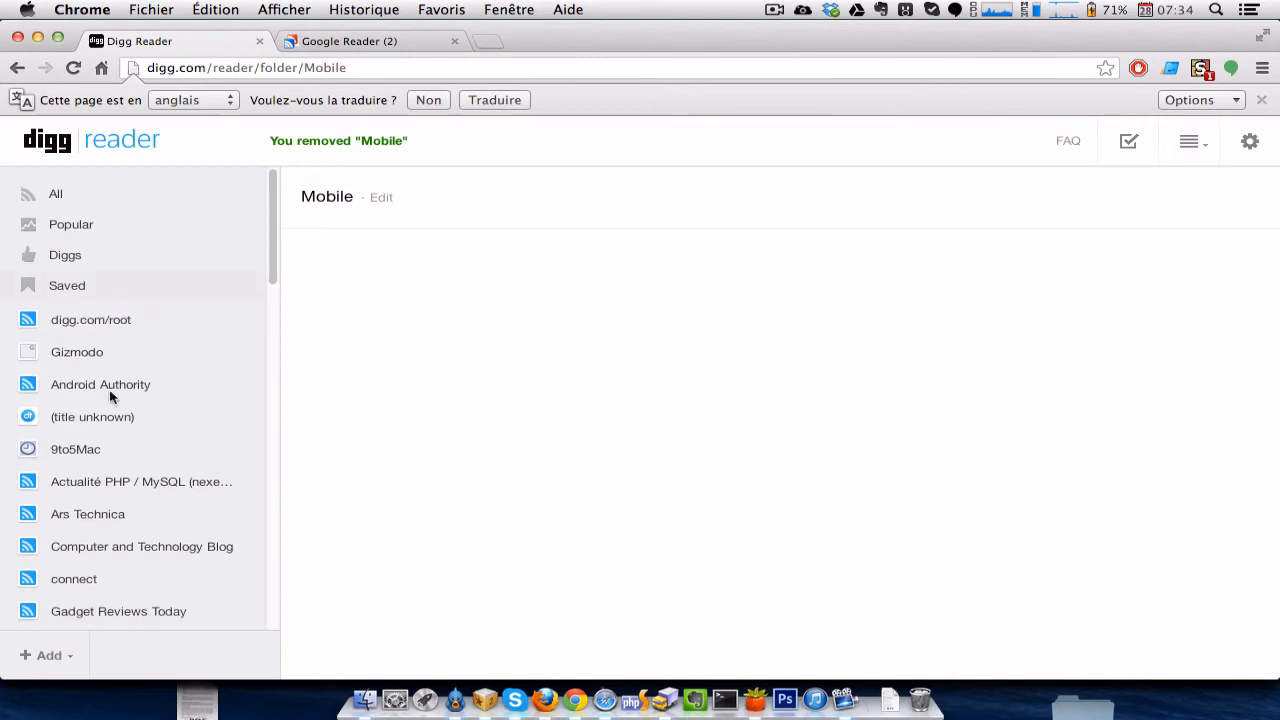
pyautogui.tripleClick(254, 661)
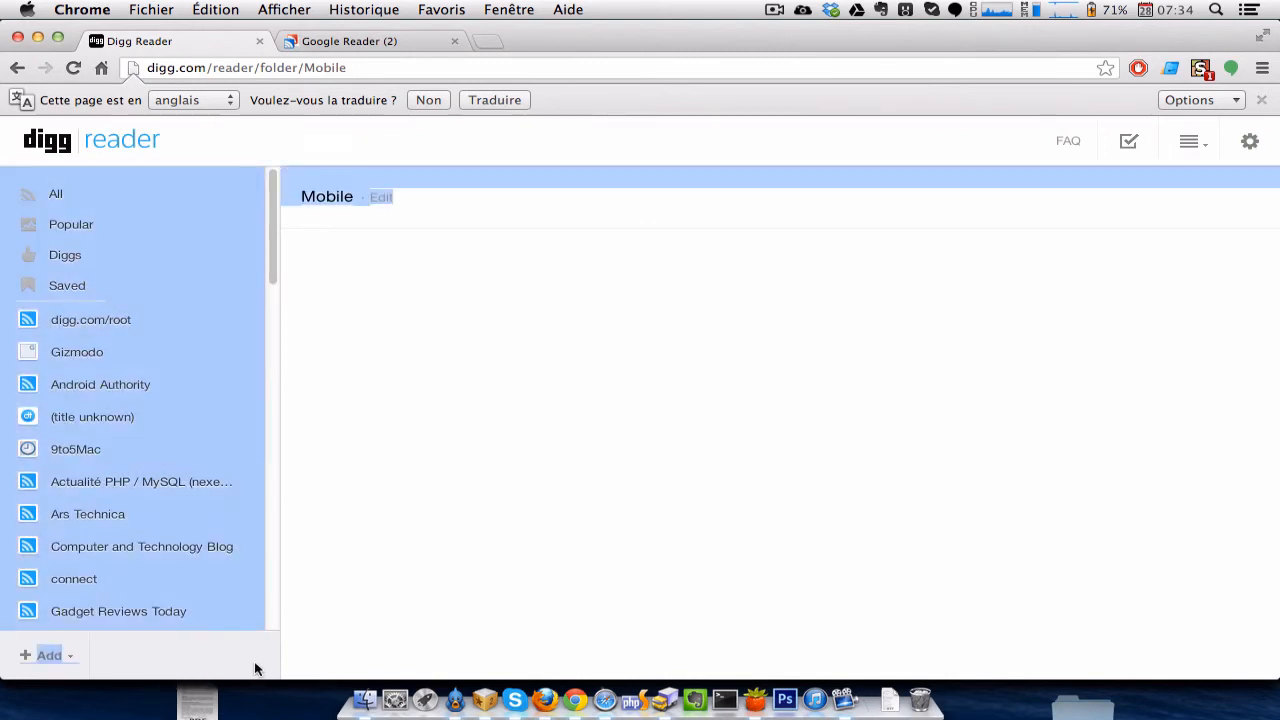
pyautogui.click(207, 686)
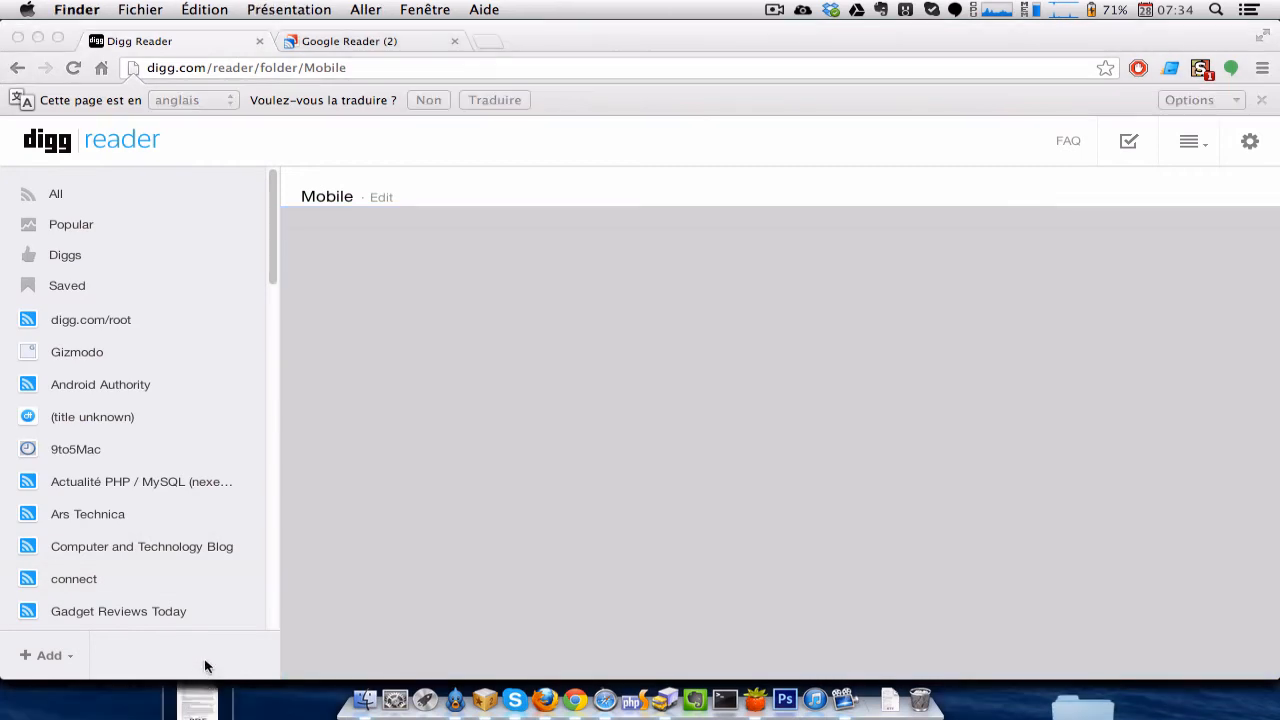
pyautogui.click(206, 666)
pyautogui.click(290, 479)
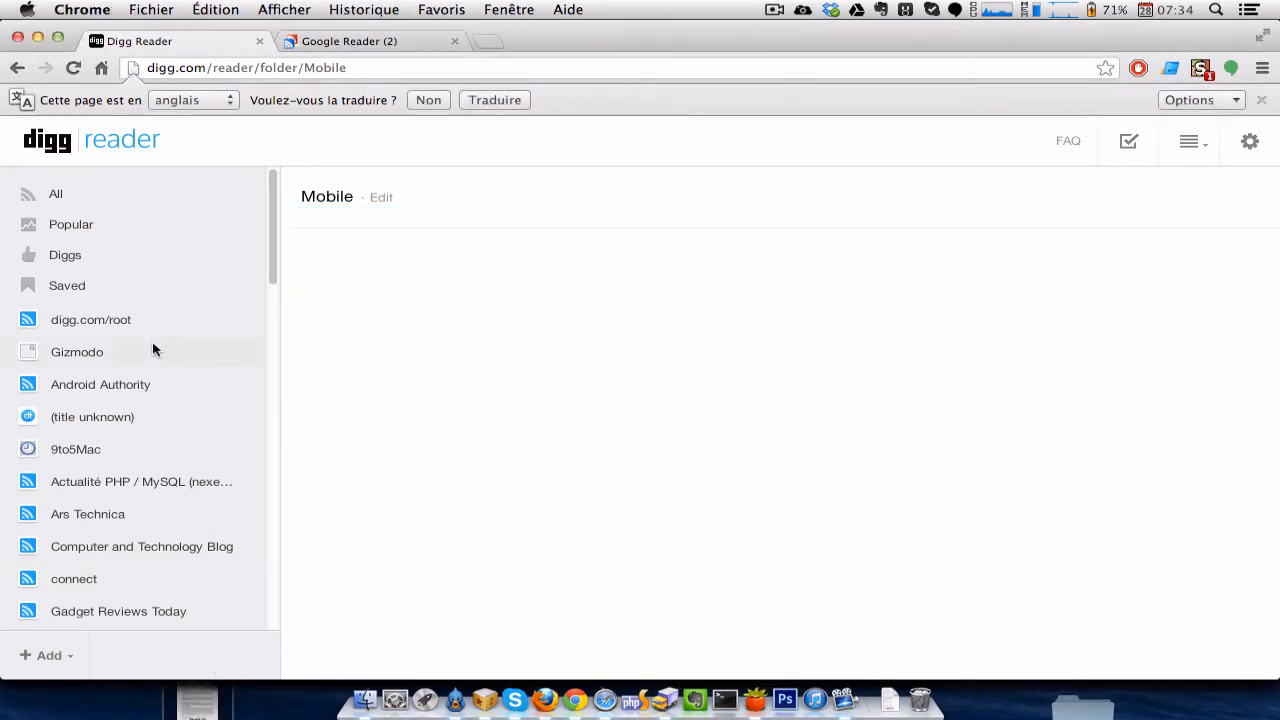
# Reload Digg Reader to refresh the subscription list and reopen the Gizmodo feed.
pyautogui.click(90, 345)
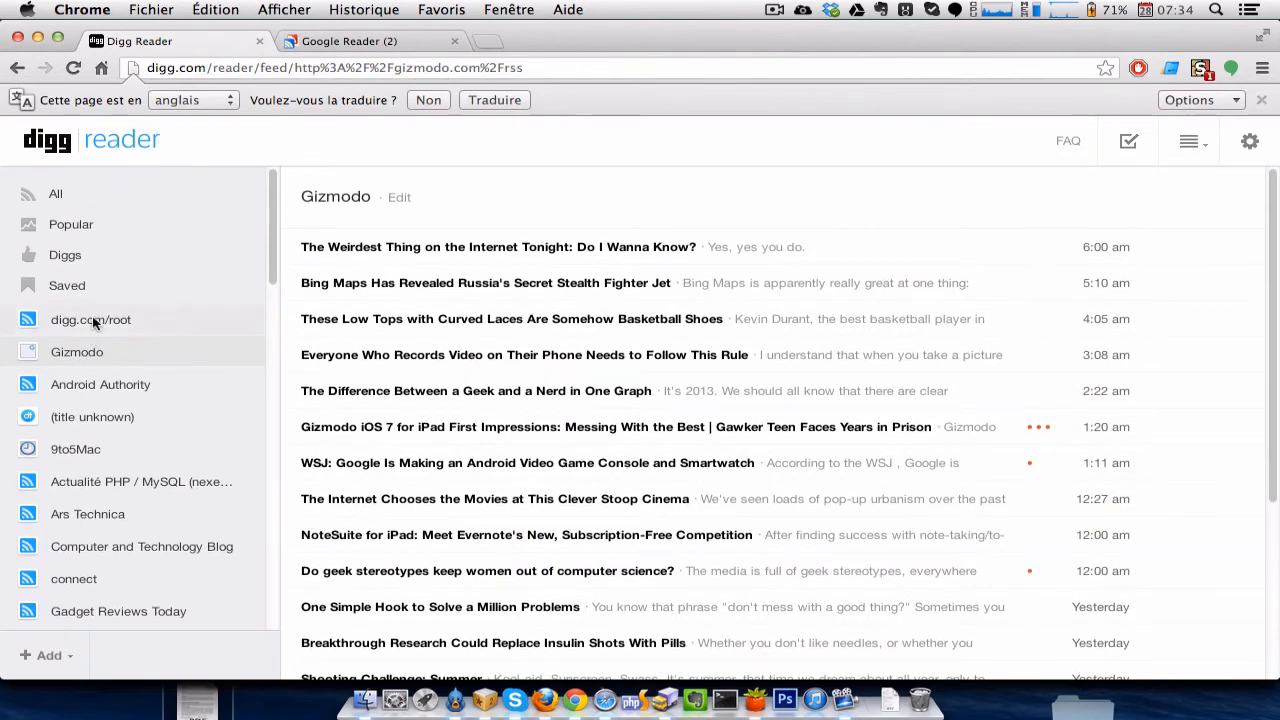
pyautogui.press('super+r')
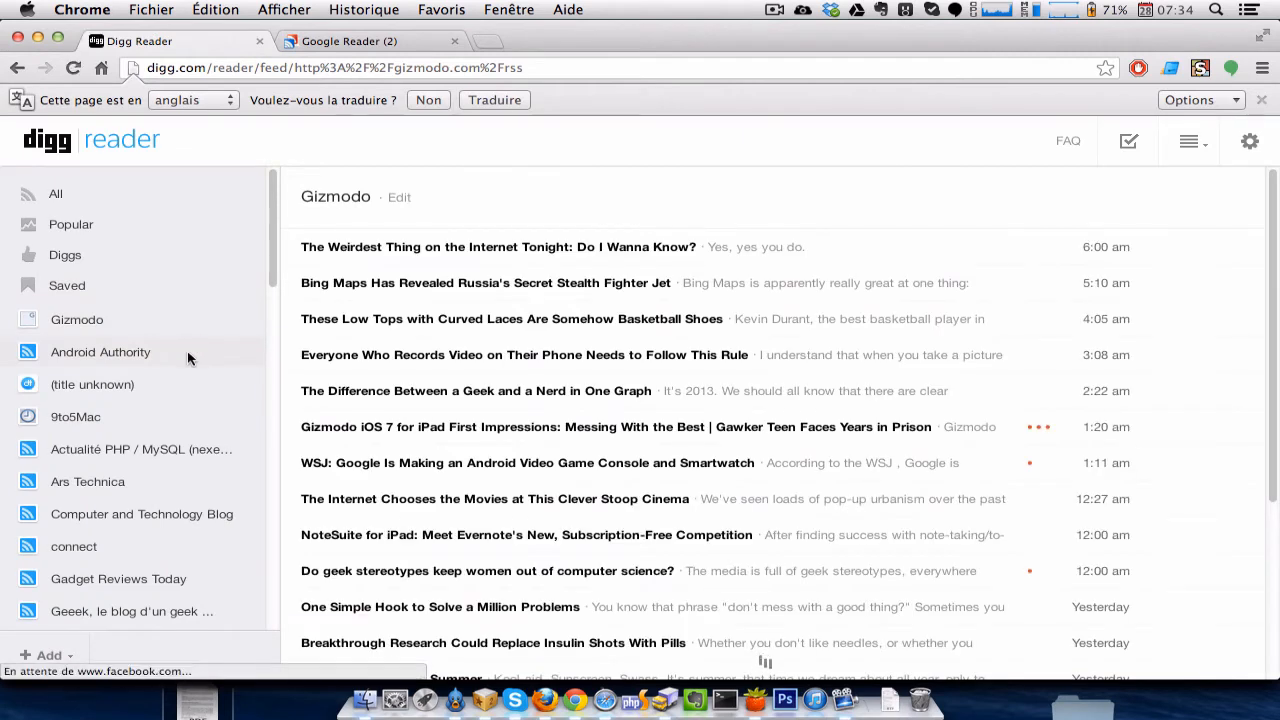
pyautogui.click(167, 323)
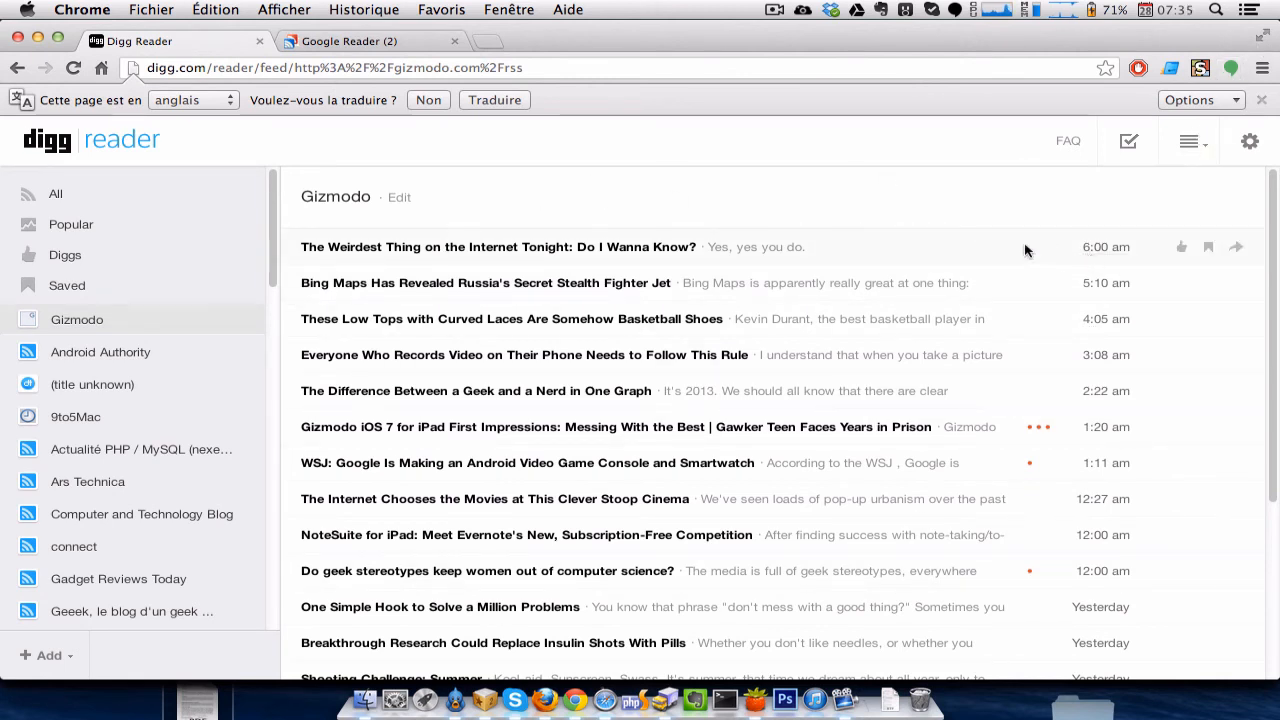
# Try saving the first Gizmodo story, "The Weirdest Thing on the Internet Tonight", and look at its sharing options.
pyautogui.click(1182, 249)
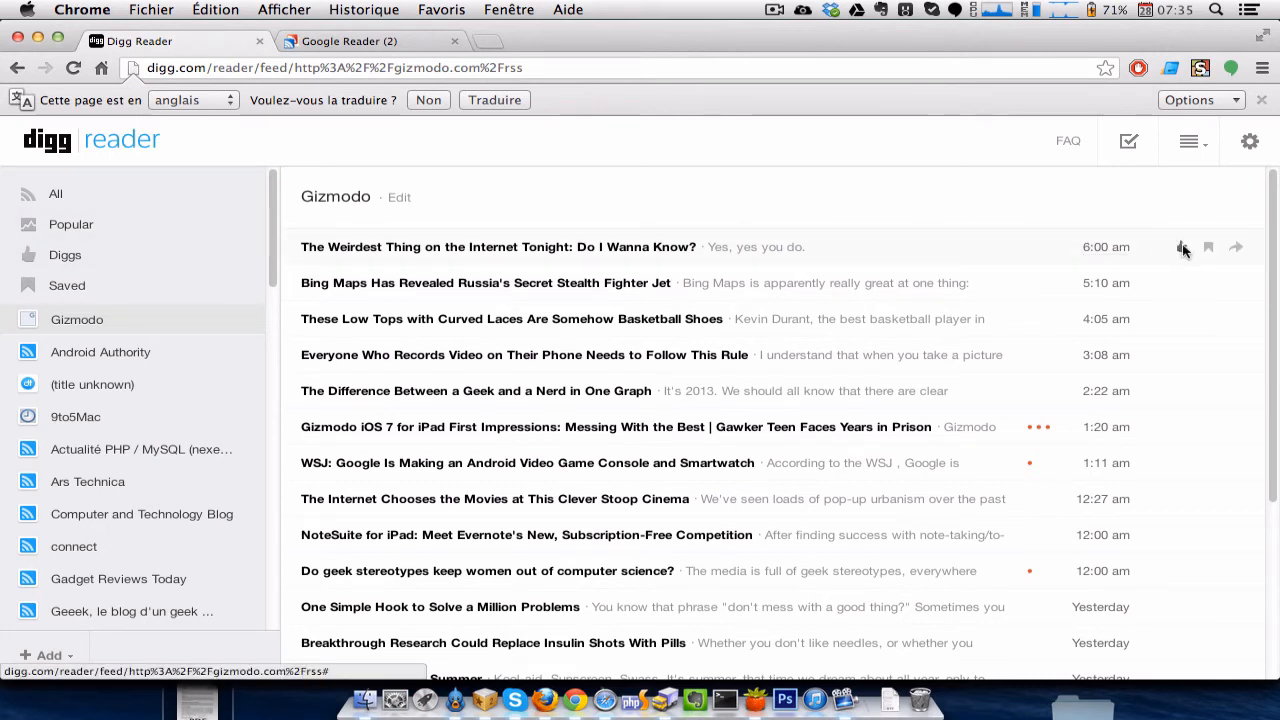
pyautogui.click(1211, 249)
pyautogui.click(1238, 248)
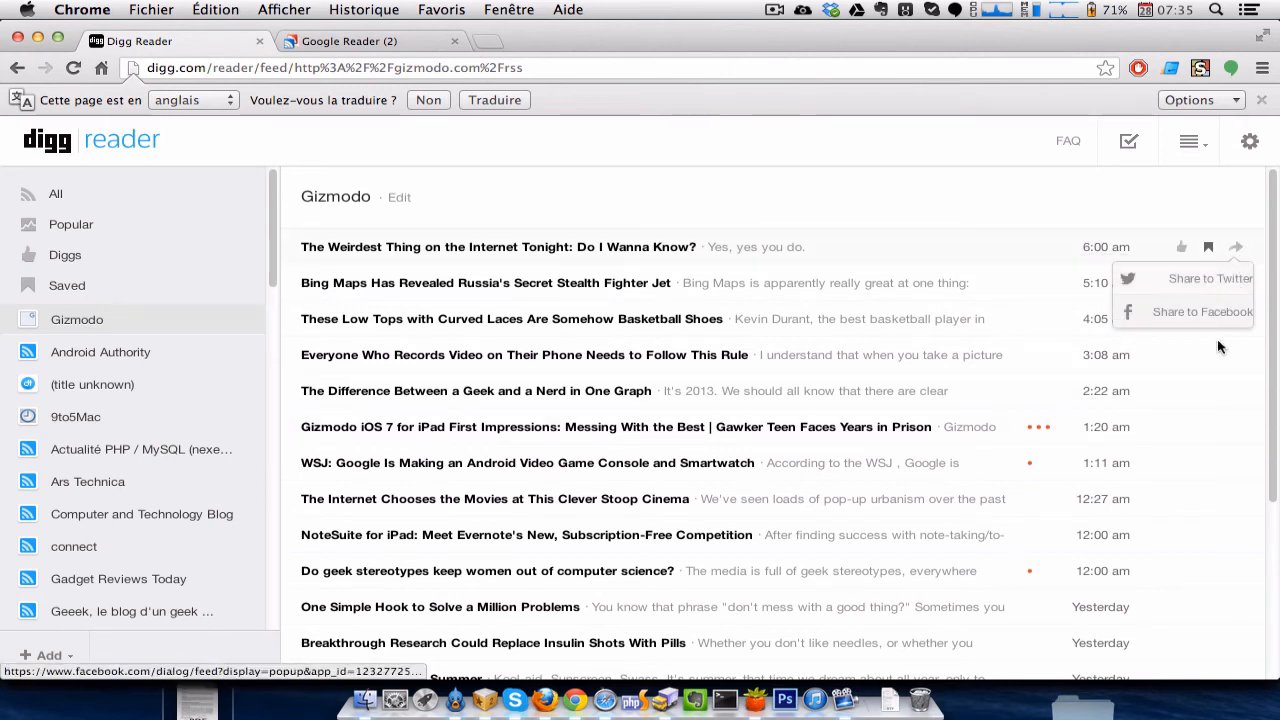
pyautogui.click(1240, 302)
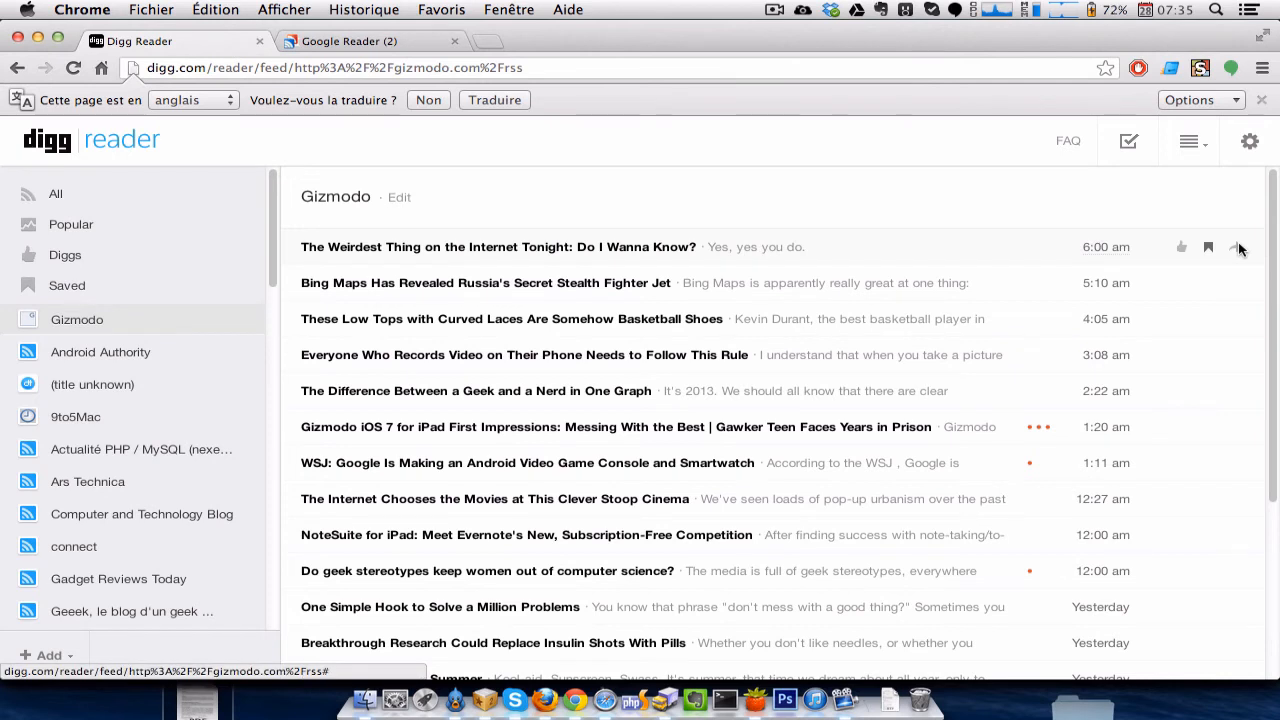
pyautogui.click(1238, 248)
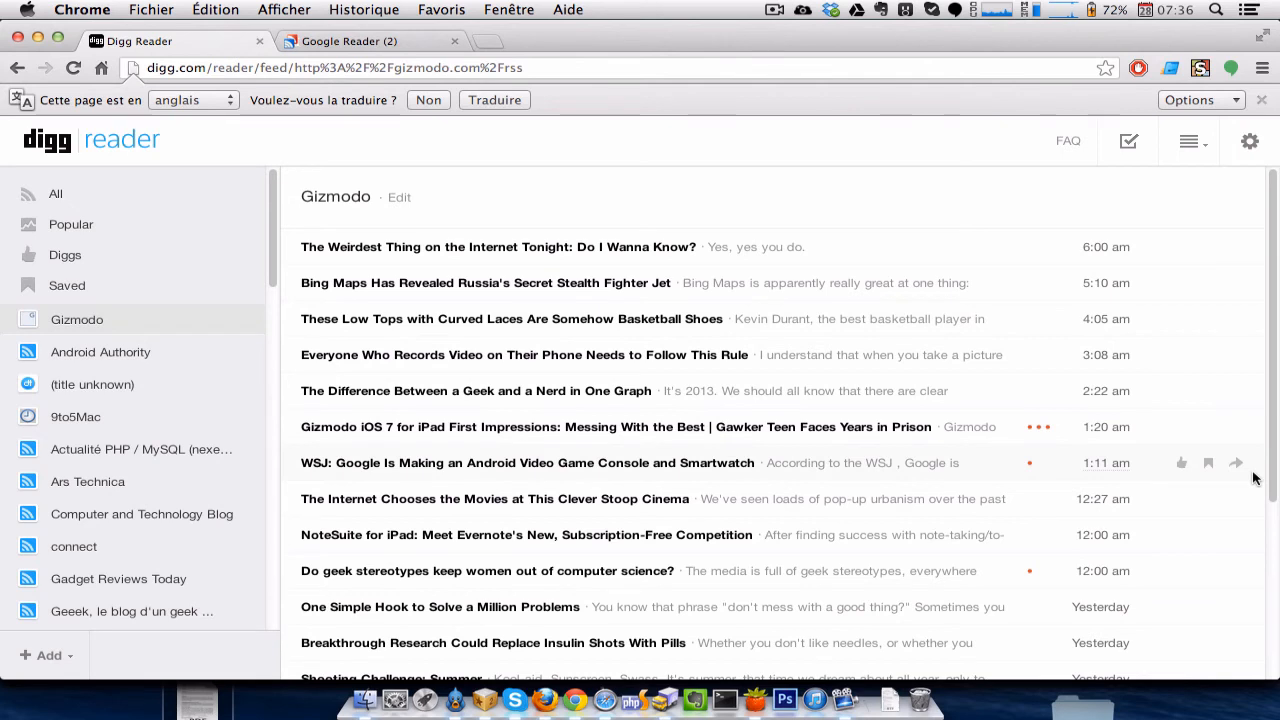
# Expand and collapse the "Gizmodo iOS 7 for iPad First Impressions" story, and open "The Weirdest Thing on the Internet Tonight".
pyautogui.click(1033, 430)
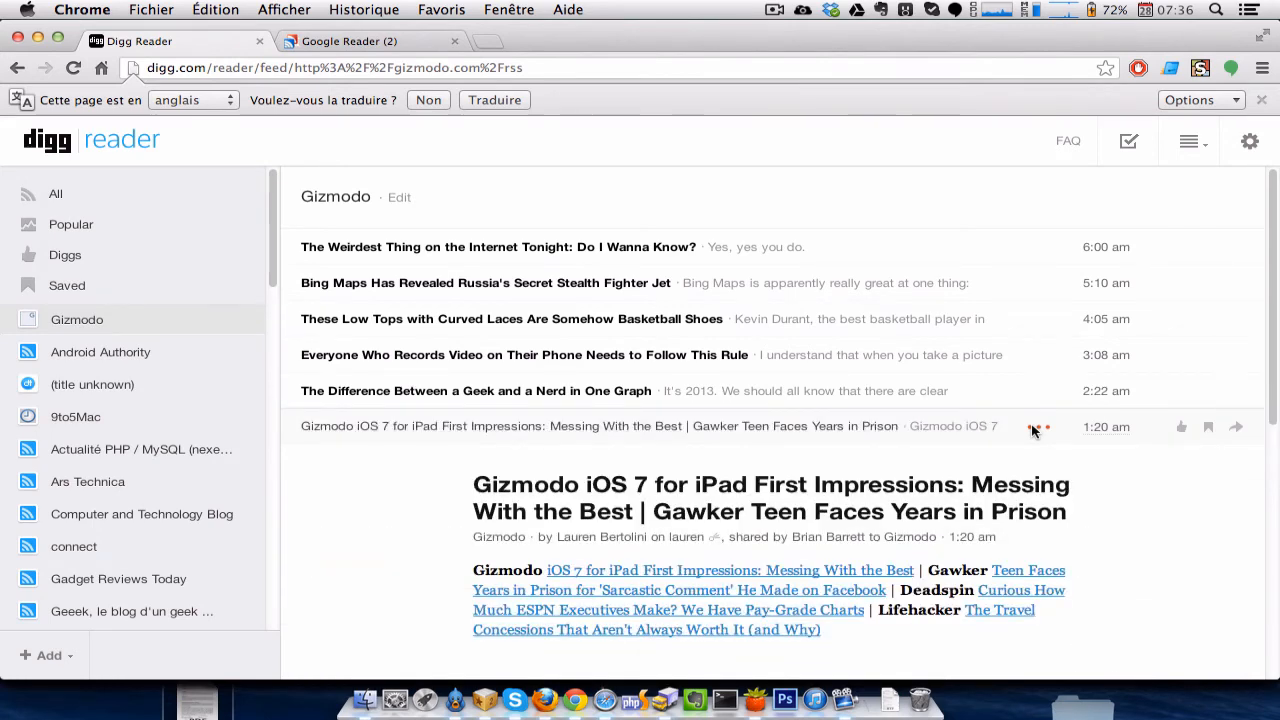
pyautogui.click(1033, 430)
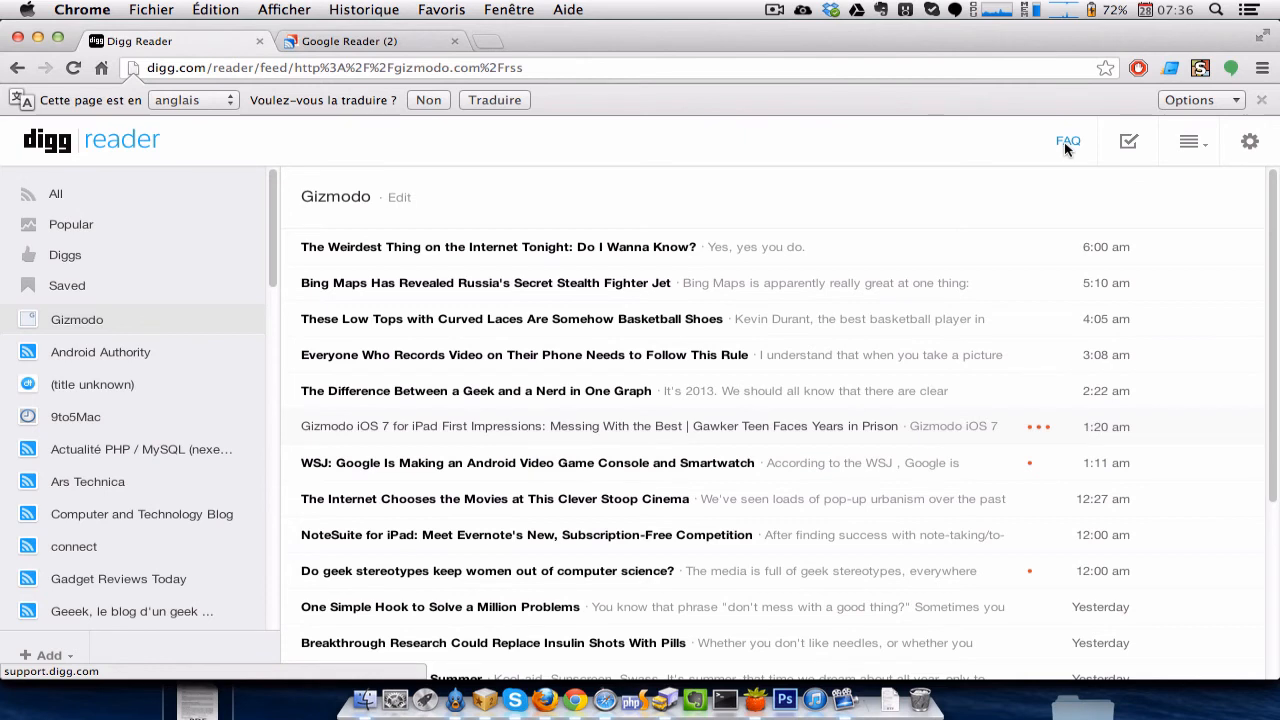
pyautogui.click(412, 250)
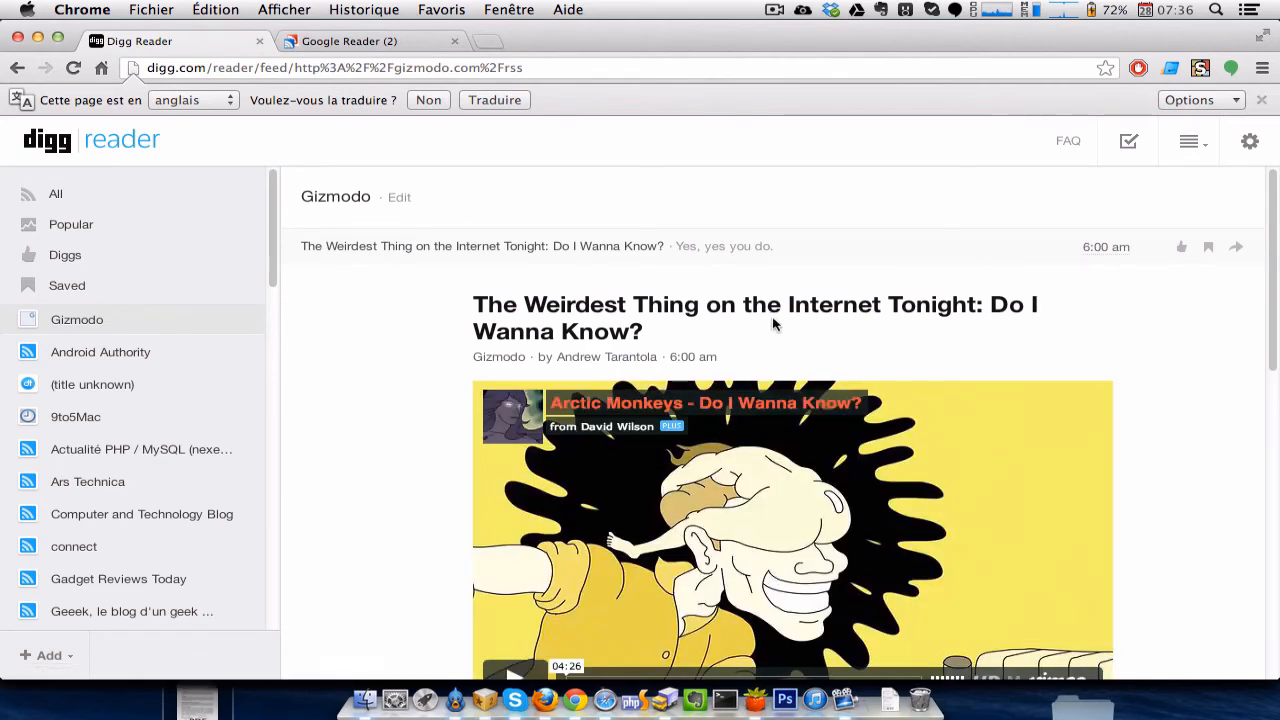
# Look through the open story "The Weirdest Thing on the Internet Tonight" and collapse it back into the Gizmodo story list.
pyautogui.scroll(-15, 772, 323)
pyautogui.scroll(10, 772, 323)
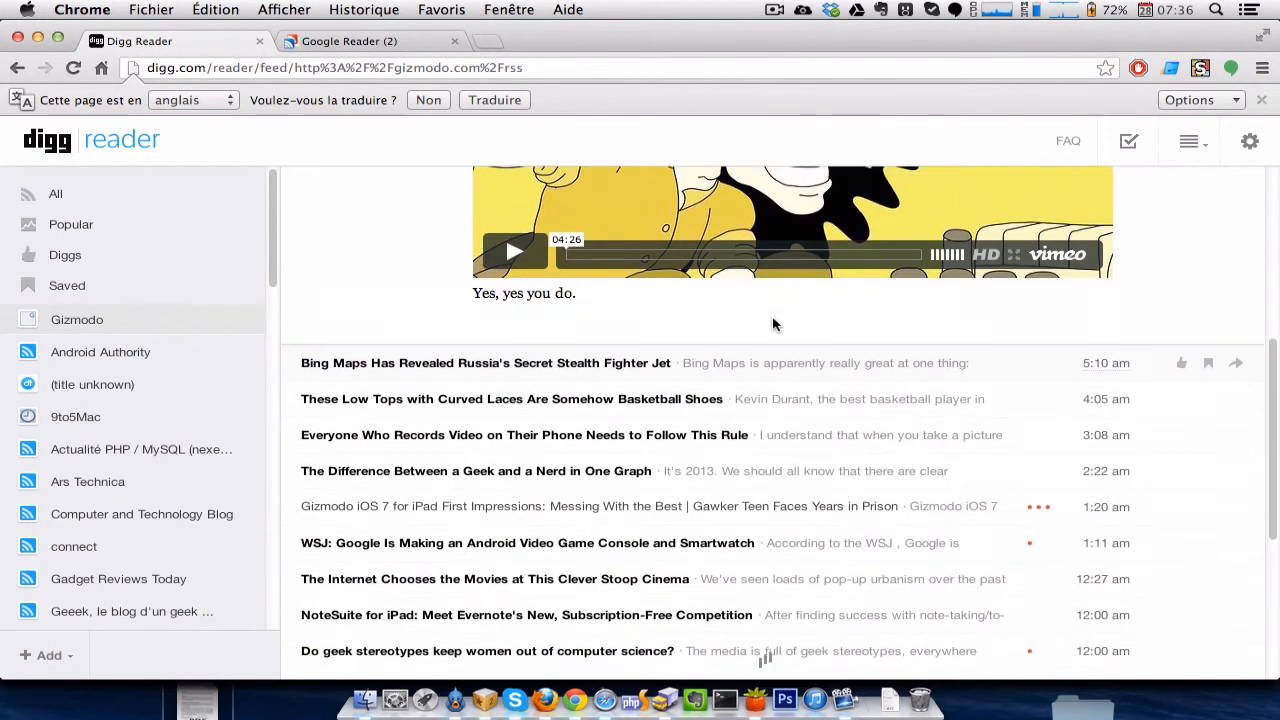
pyautogui.scroll(3, 772, 323)
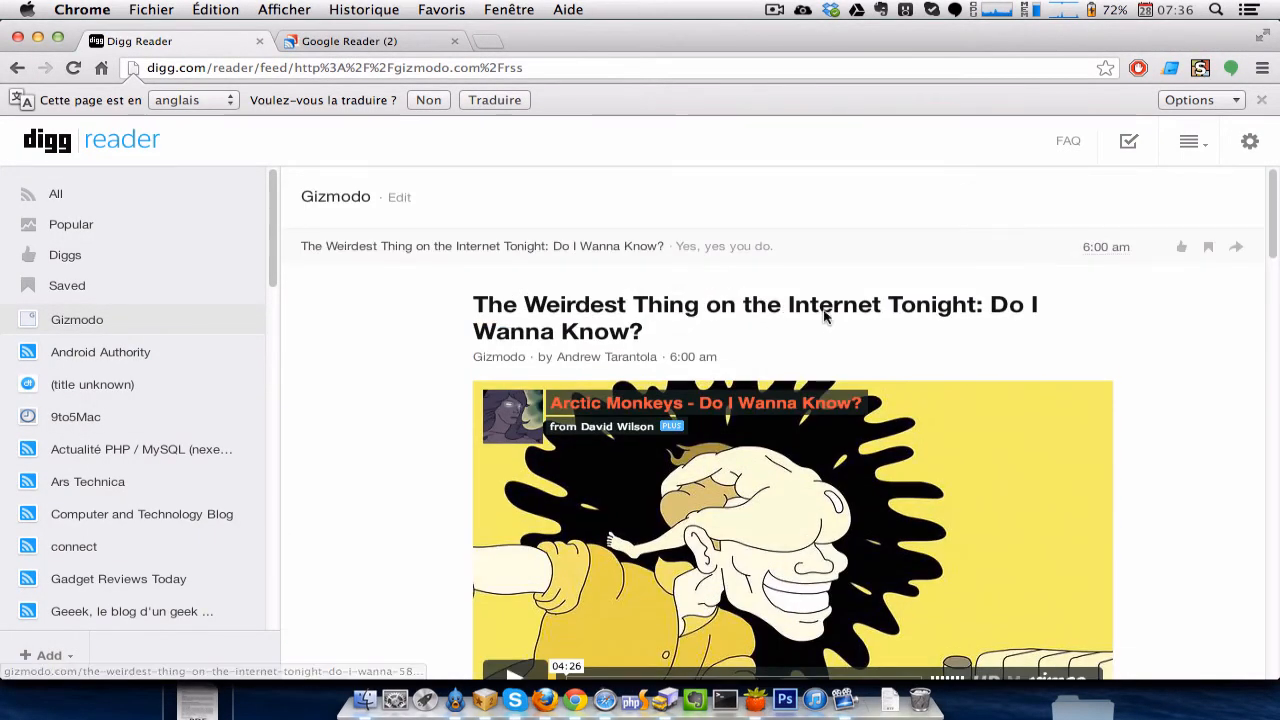
pyautogui.scroll(-5, 790, 480)
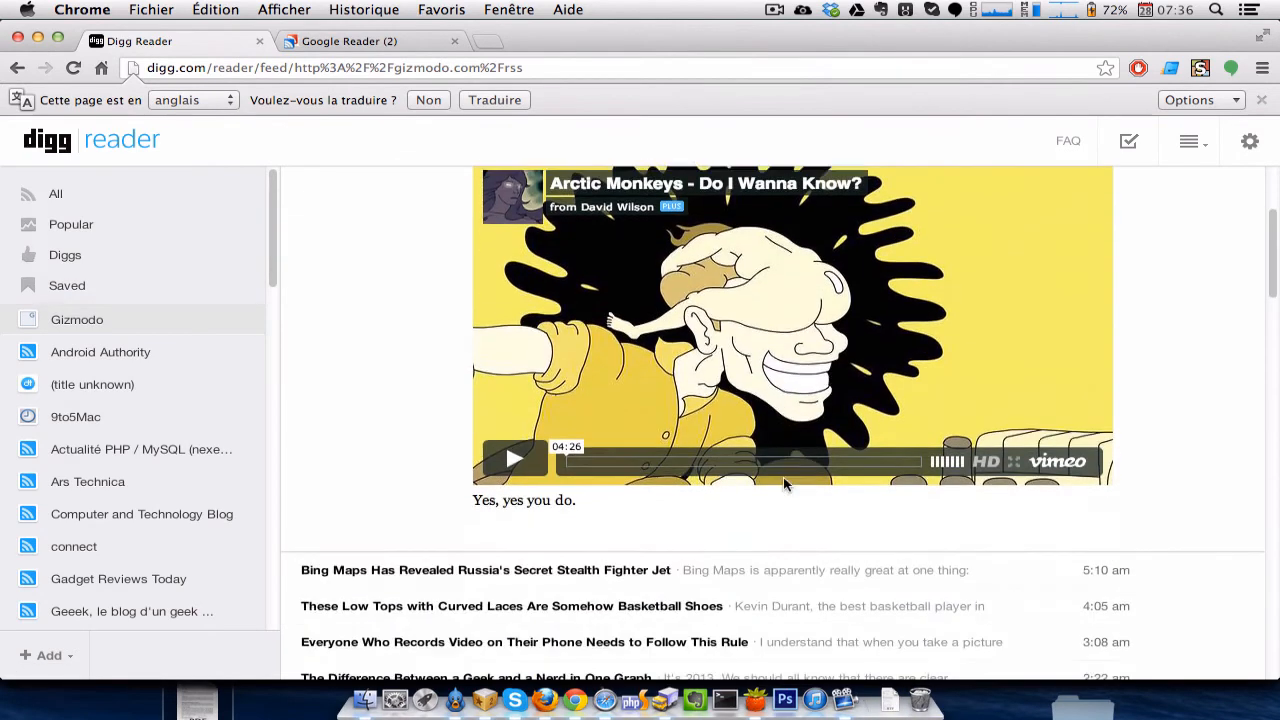
pyautogui.scroll(4, 785, 485)
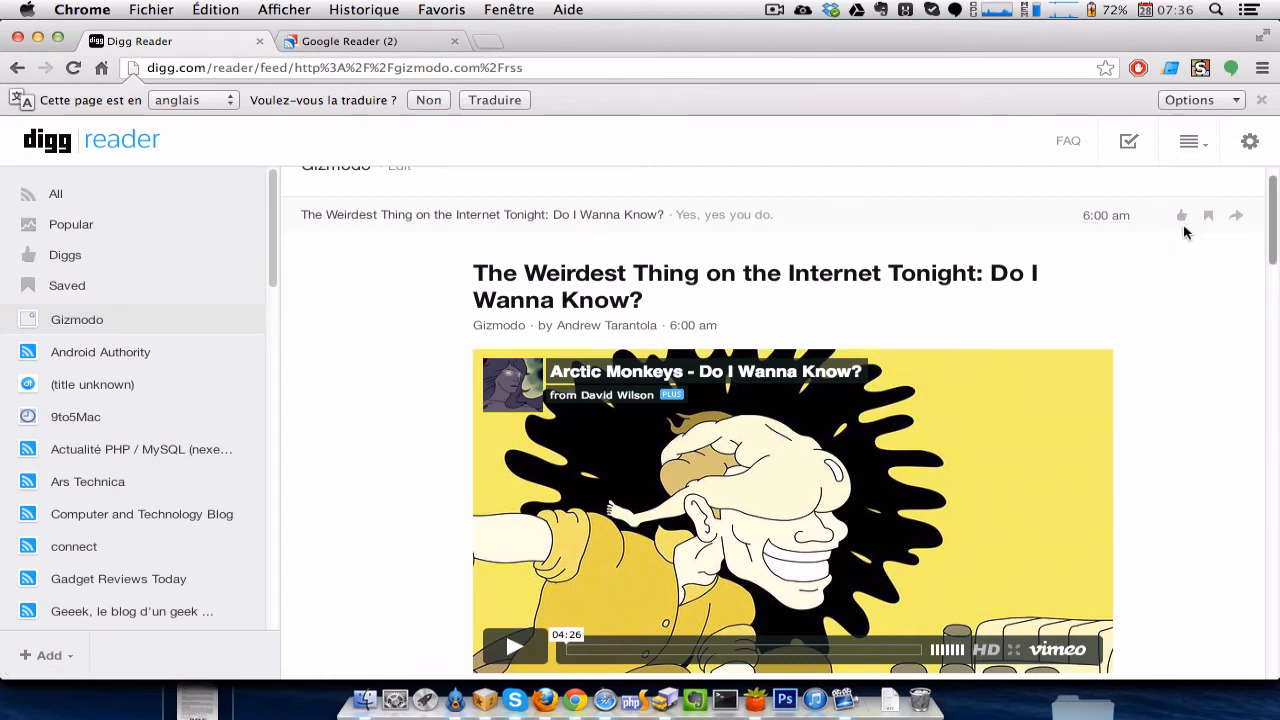
pyautogui.scroll(1, 977, 283)
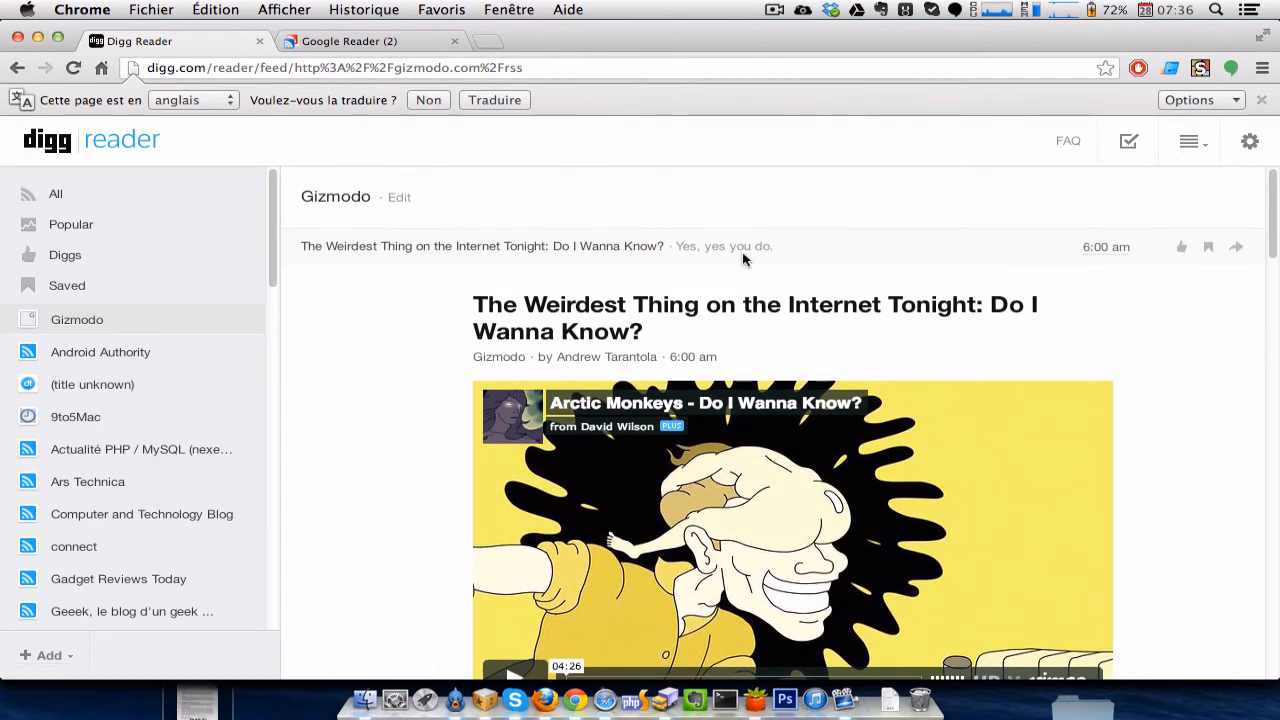
pyautogui.click(778, 247)
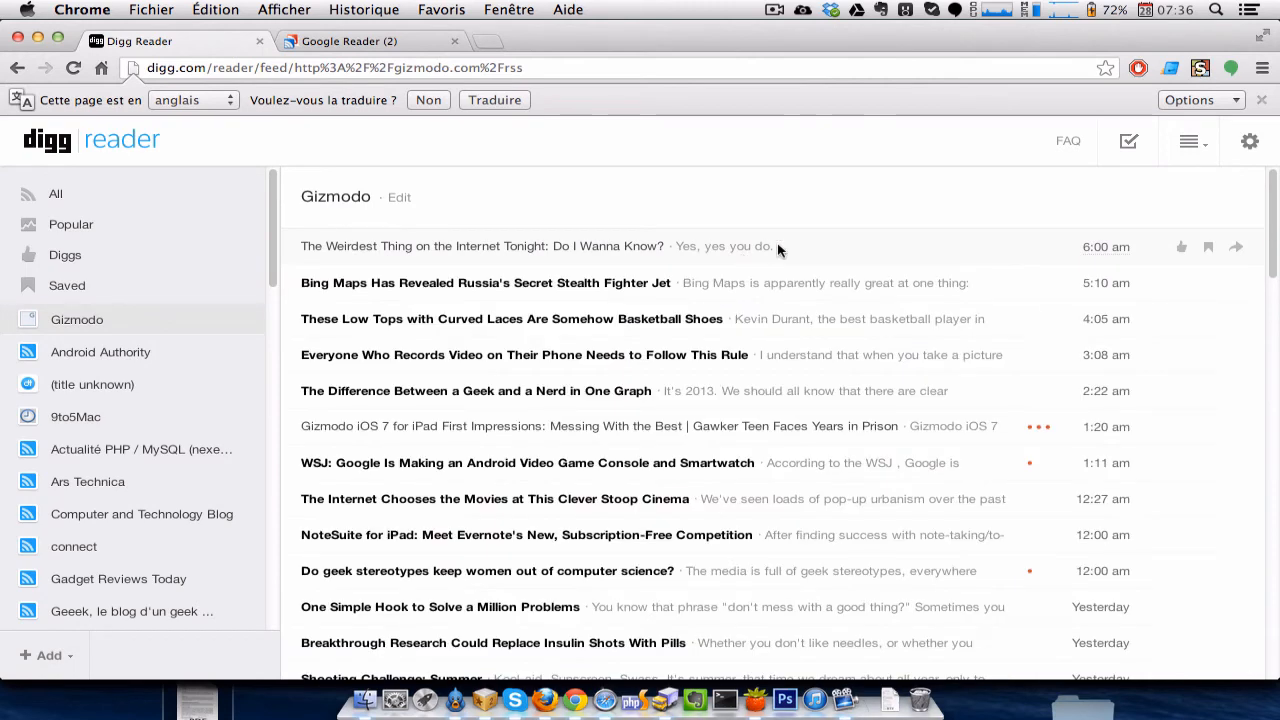
# Browse the Digg FAQ, check its "Google Reader Keyboard shortcuts?" entry, and return to the Gizmodo feed in Digg Reader.
pyautogui.click(1066, 141)
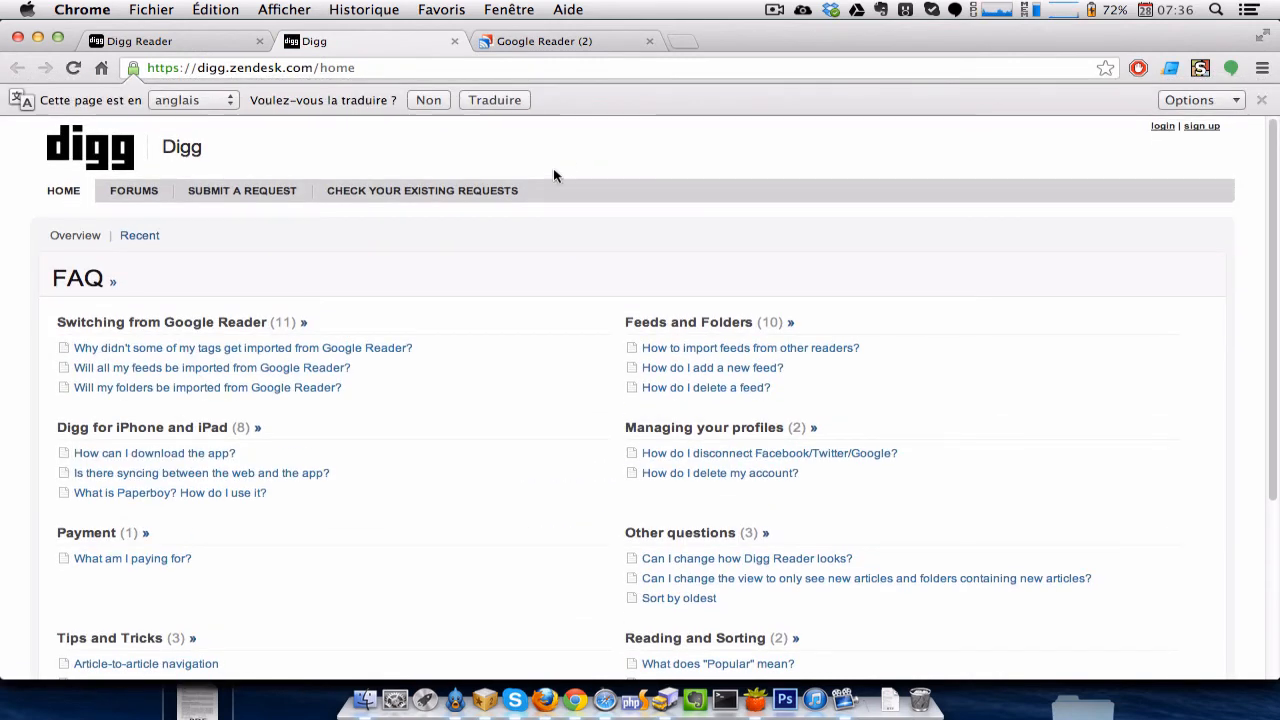
pyautogui.scroll(-2, 503, 268)
pyautogui.scroll(-4, 503, 268)
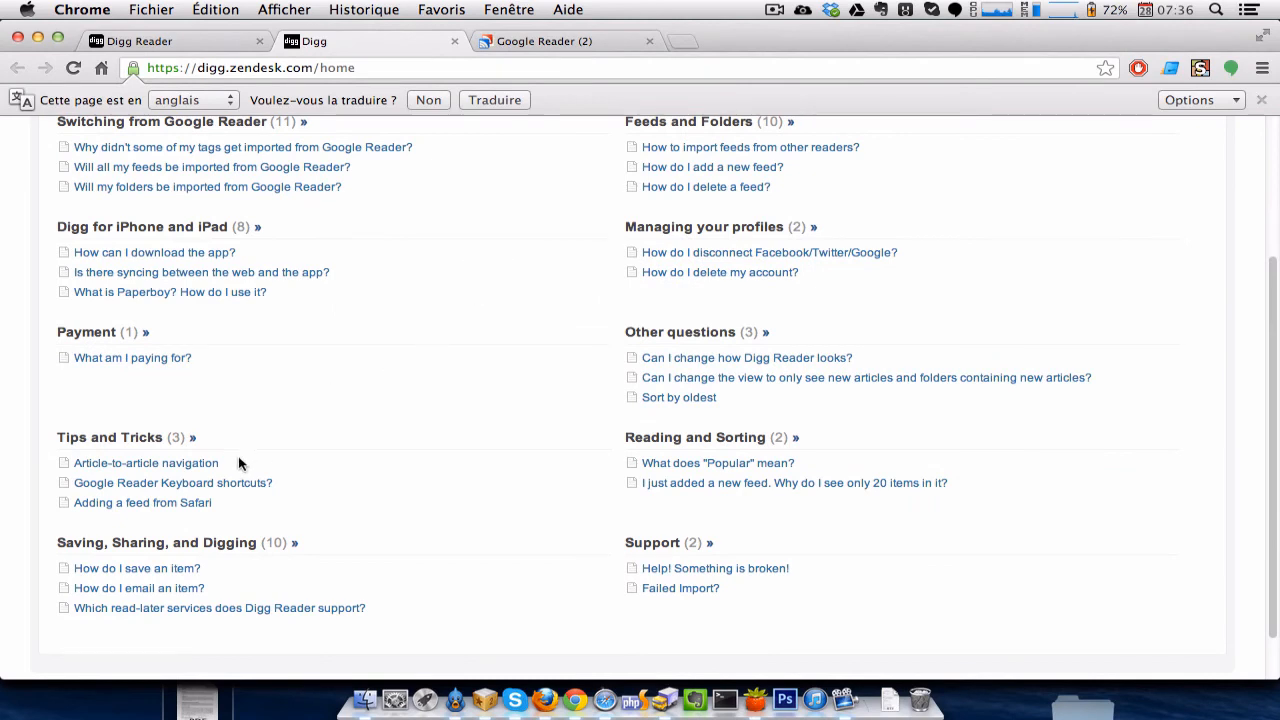
pyautogui.click(241, 486)
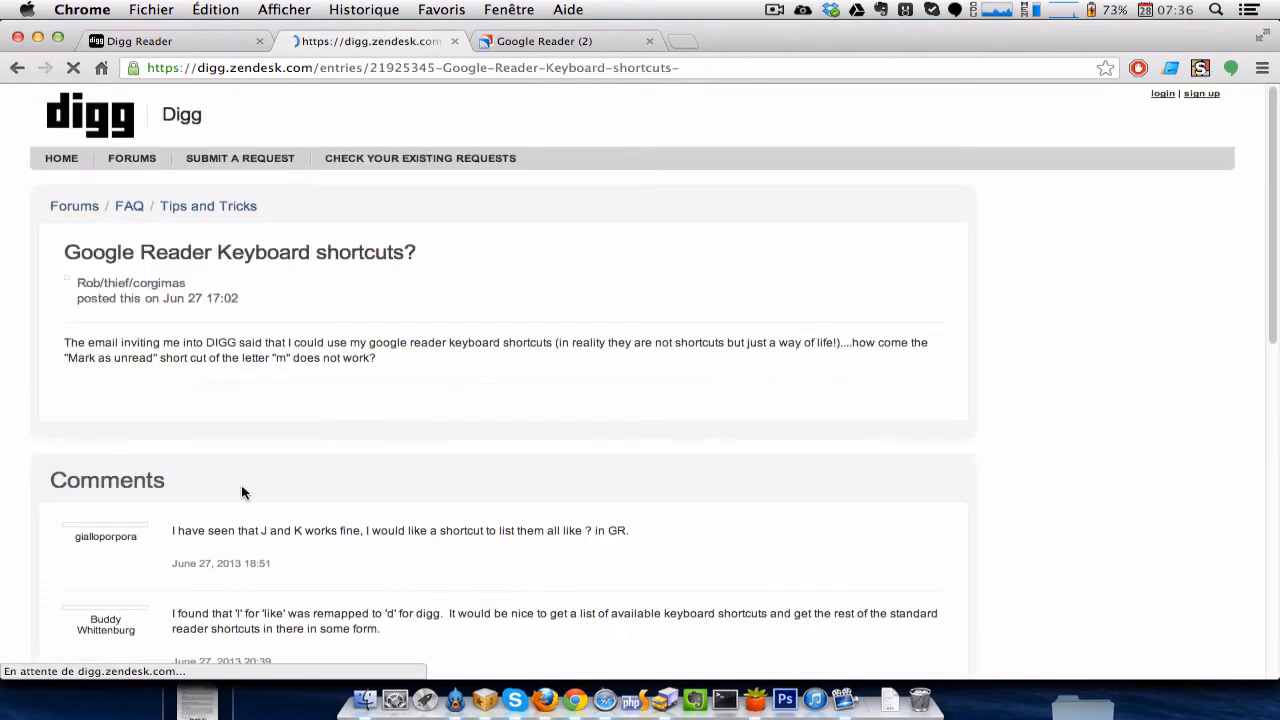
pyautogui.click(17, 67)
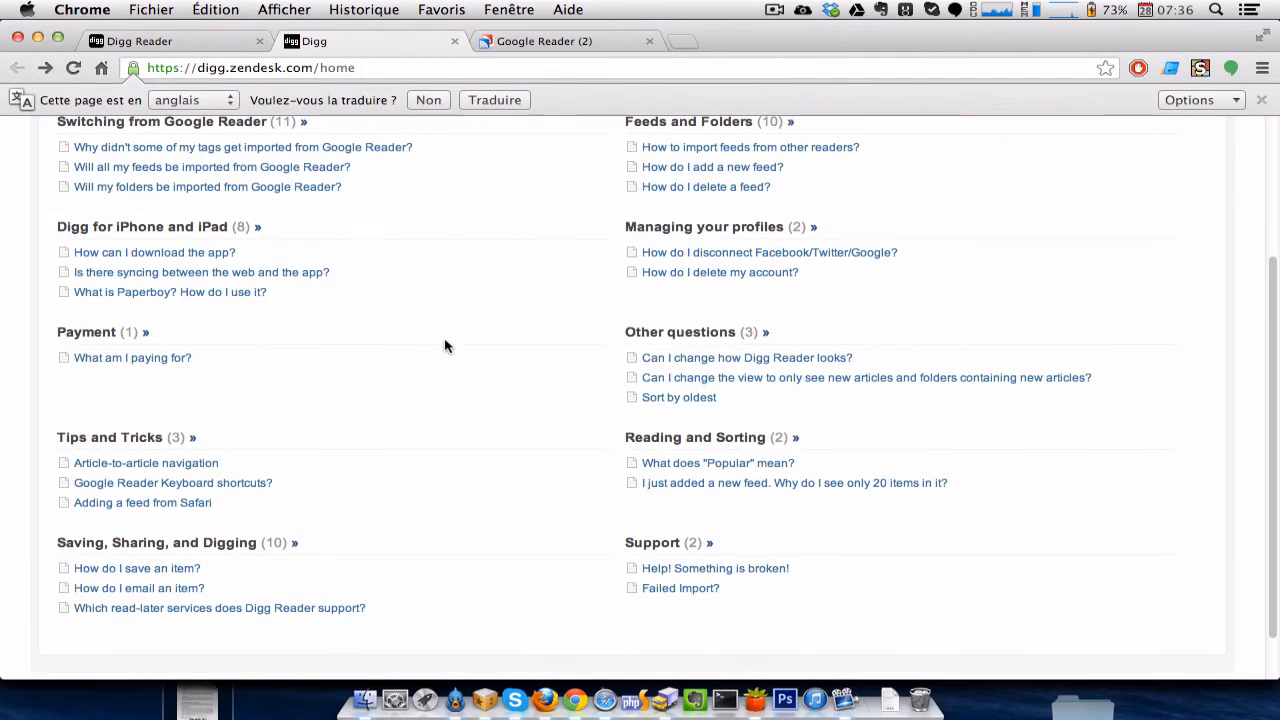
pyautogui.scroll(2, 445, 345)
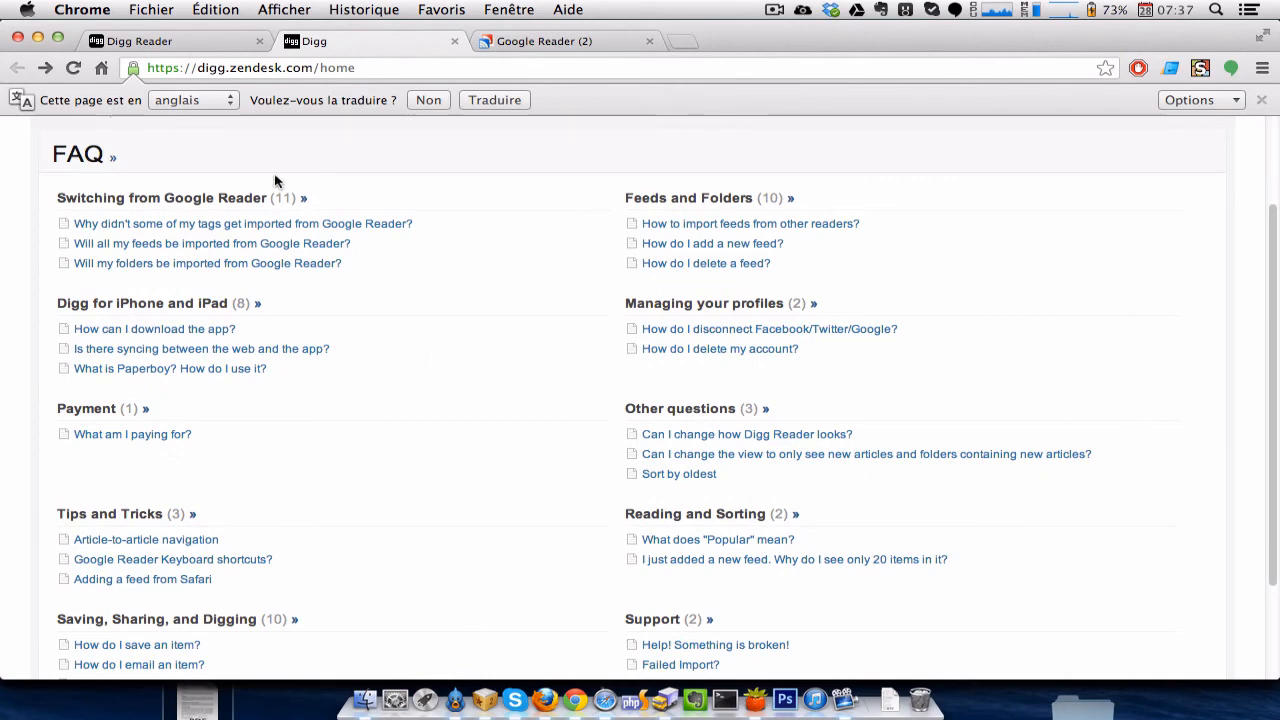
pyautogui.click(163, 38)
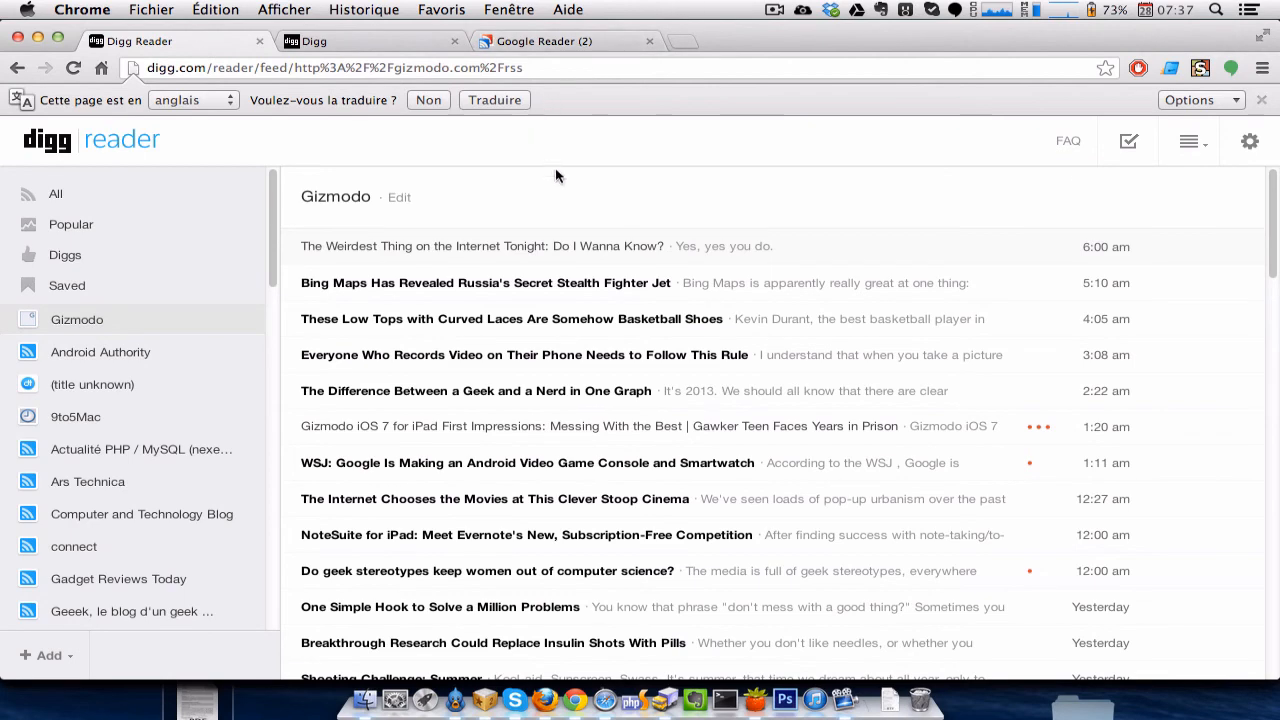
# Switch to Google Reader, view its import/export settings with the Takeout download option, and return to Digg Reader.
pyautogui.click(503, 38)
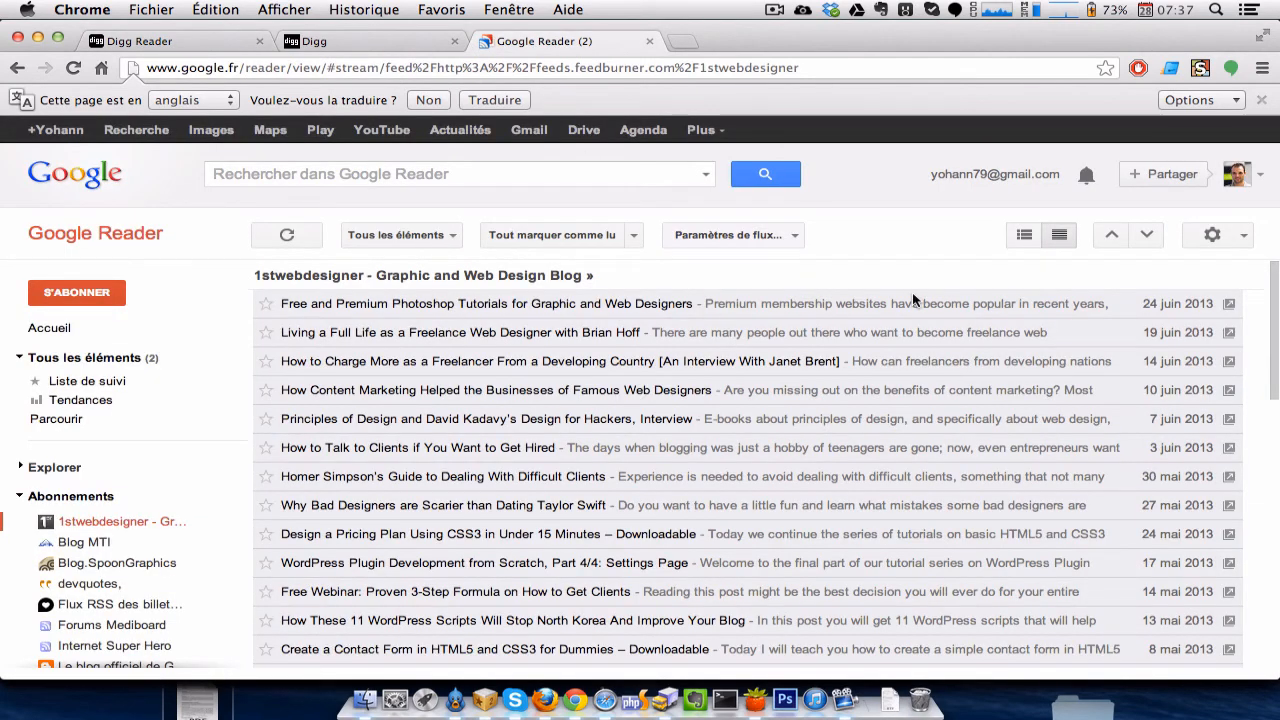
pyautogui.click(1245, 240)
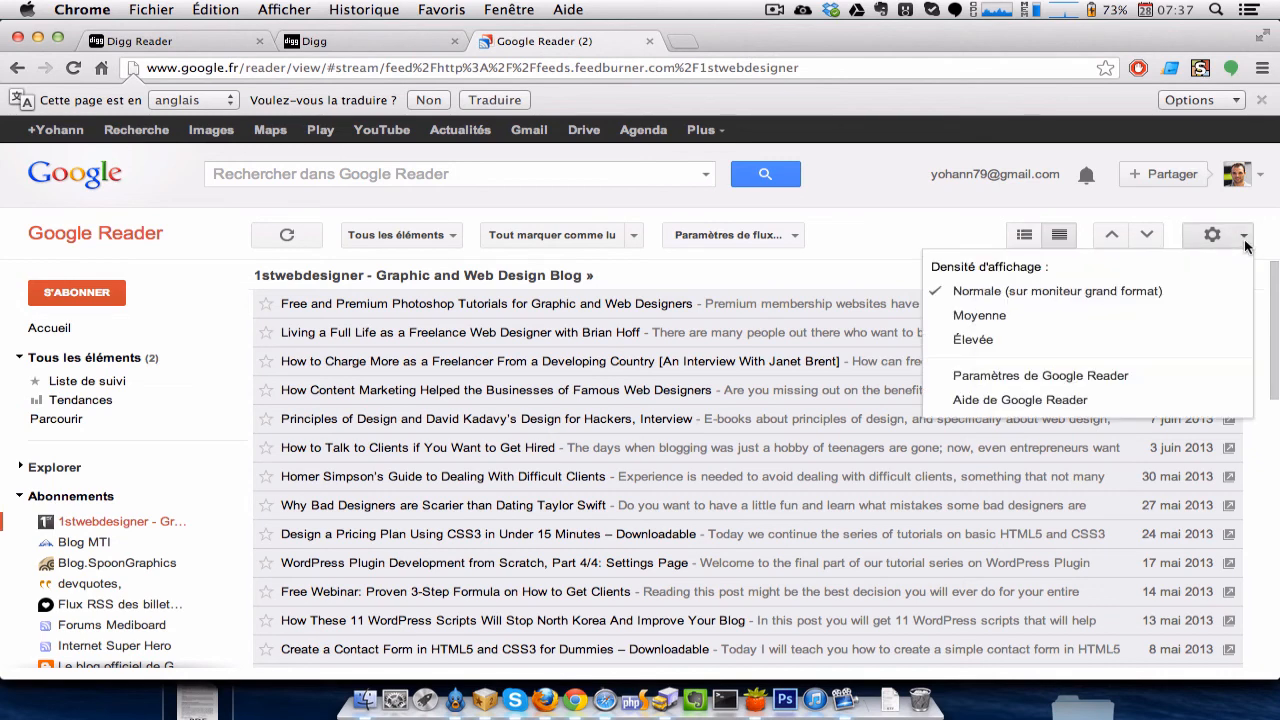
pyautogui.click(1135, 376)
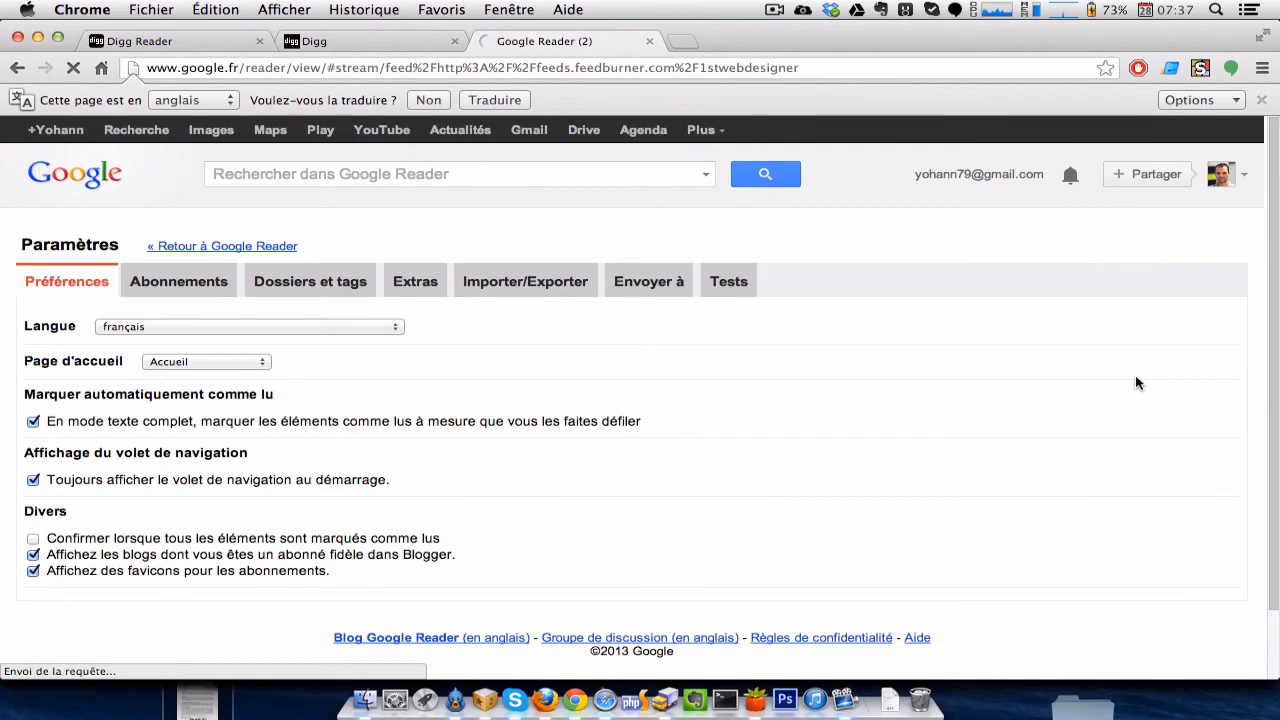
pyautogui.click(495, 284)
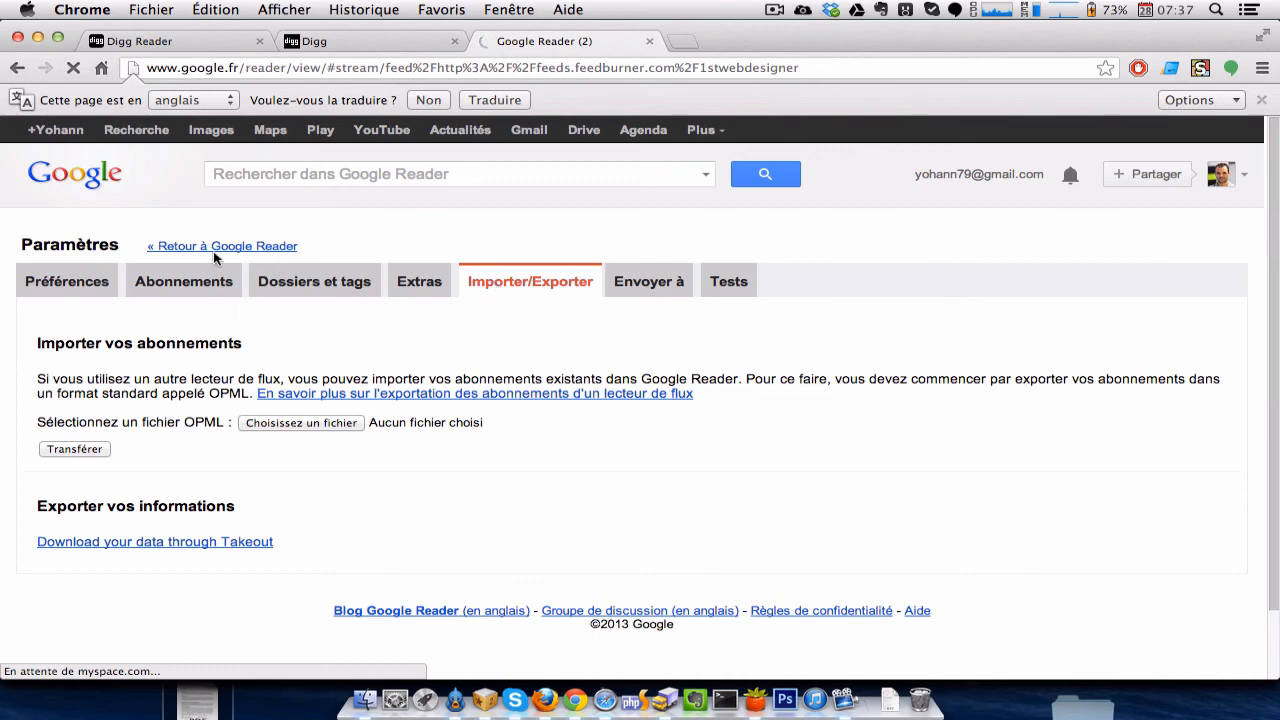
pyautogui.click(222, 42)
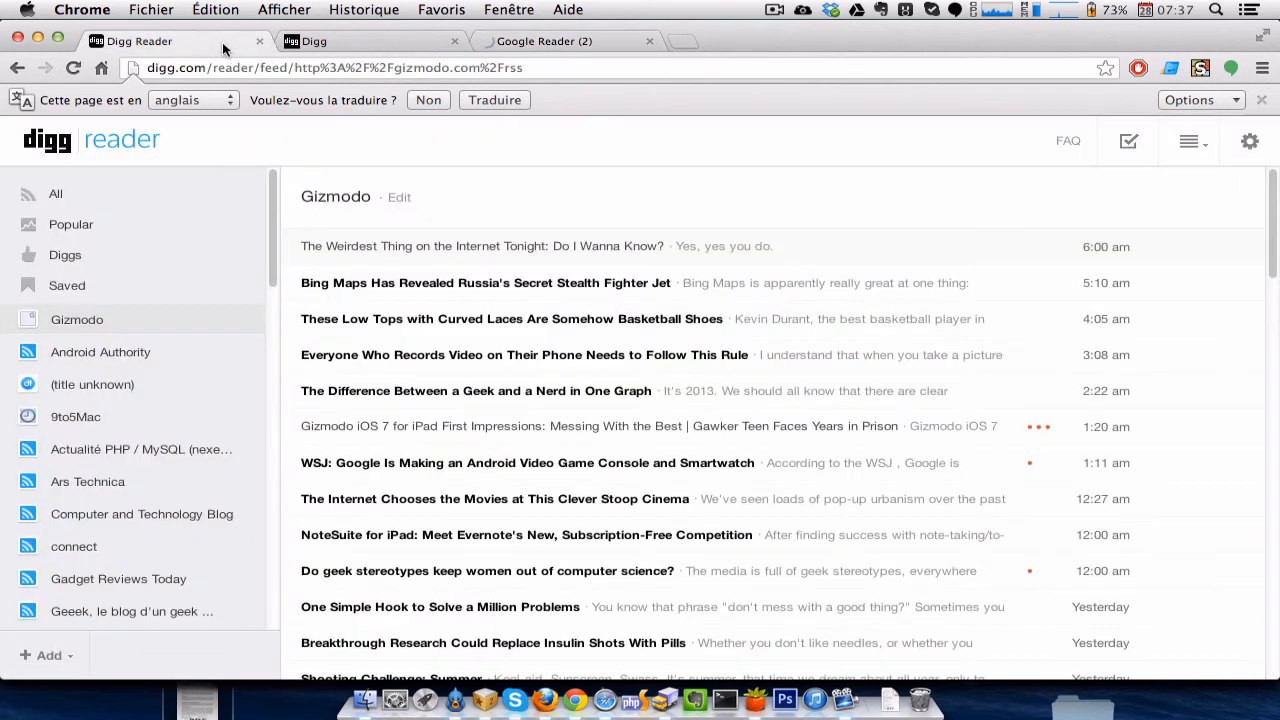